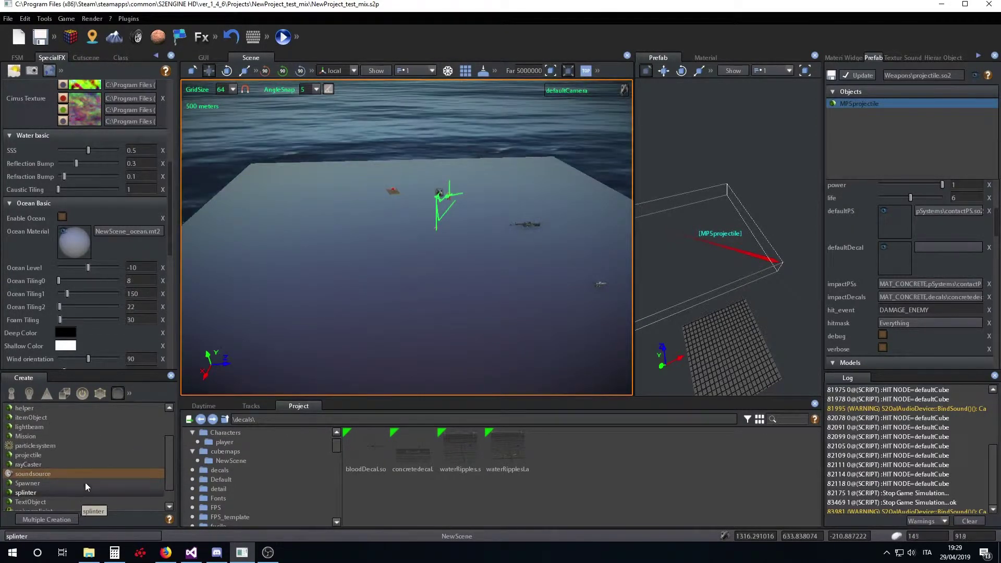
Place a staticsoundsource object on the flat ground platform in the scene
scroll(94, 453, down, 1)
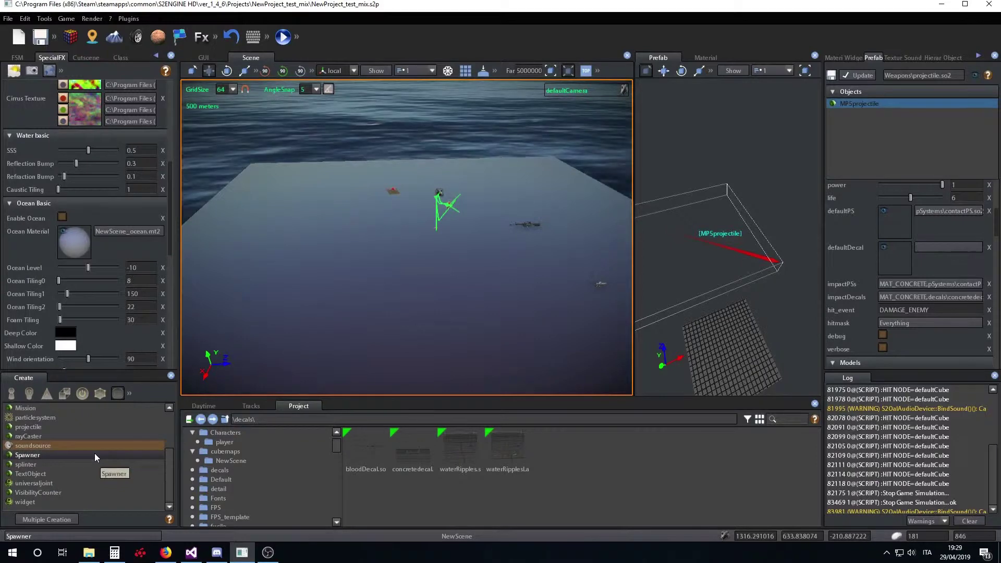
click(43, 395)
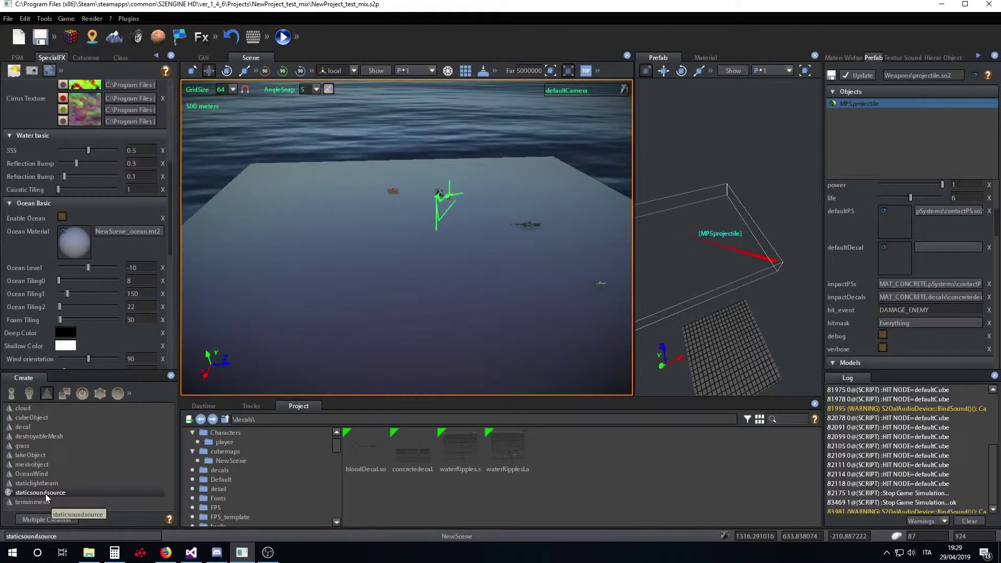
click(48, 494)
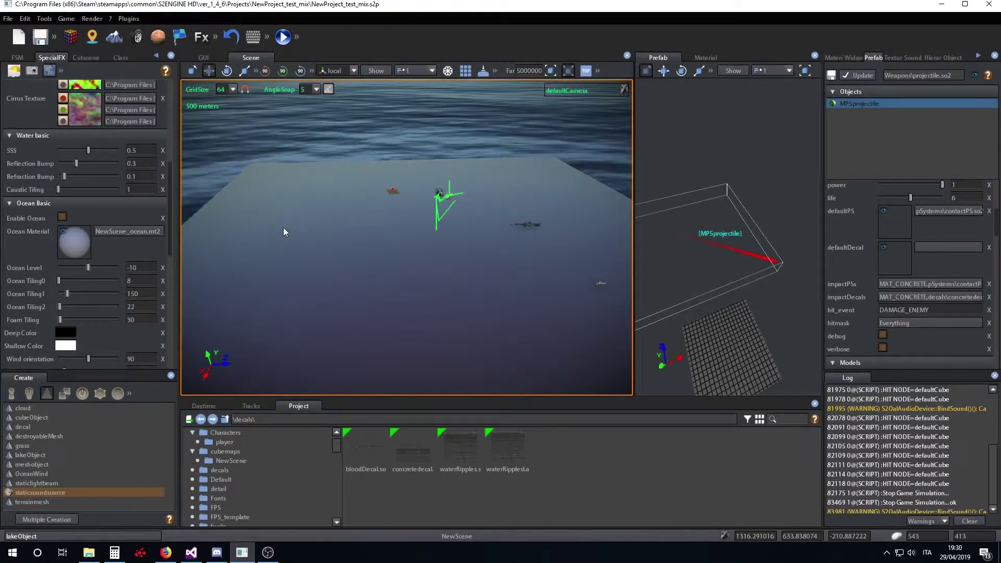
click(297, 219)
right_drag(346, 246, 344, 232)
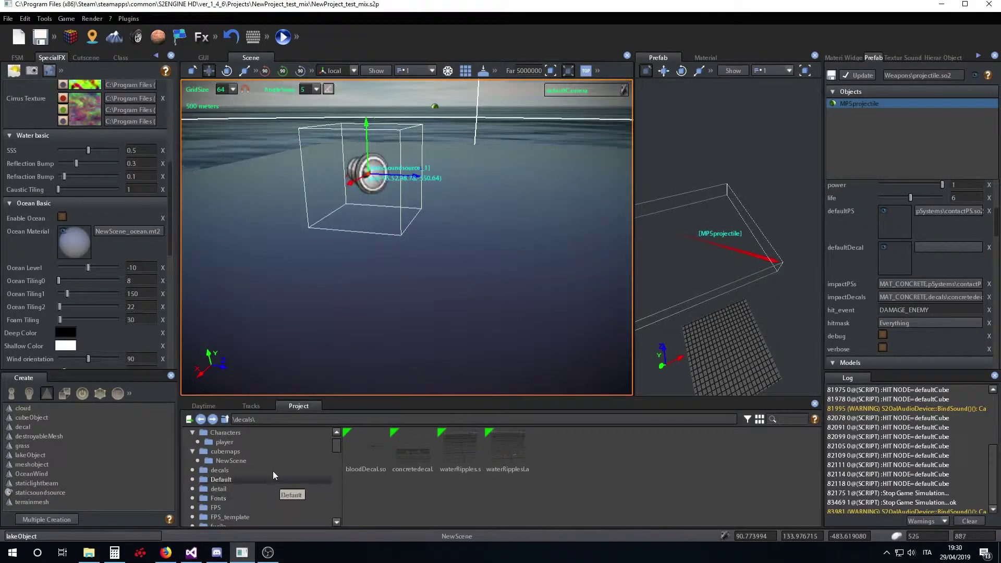
scroll(273, 471, down, 5)
scroll(270, 471, down, 5)
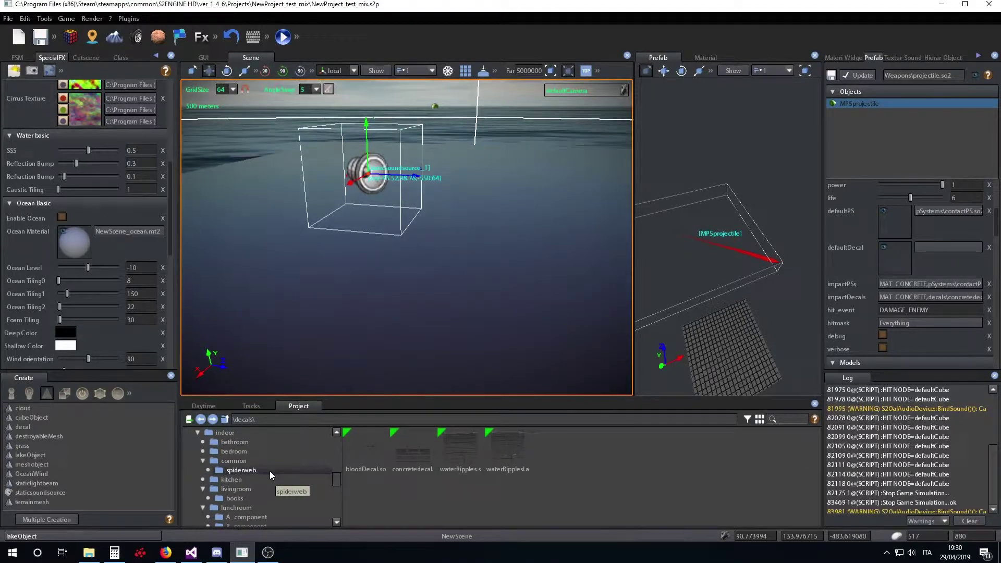
scroll(270, 470, down, 5)
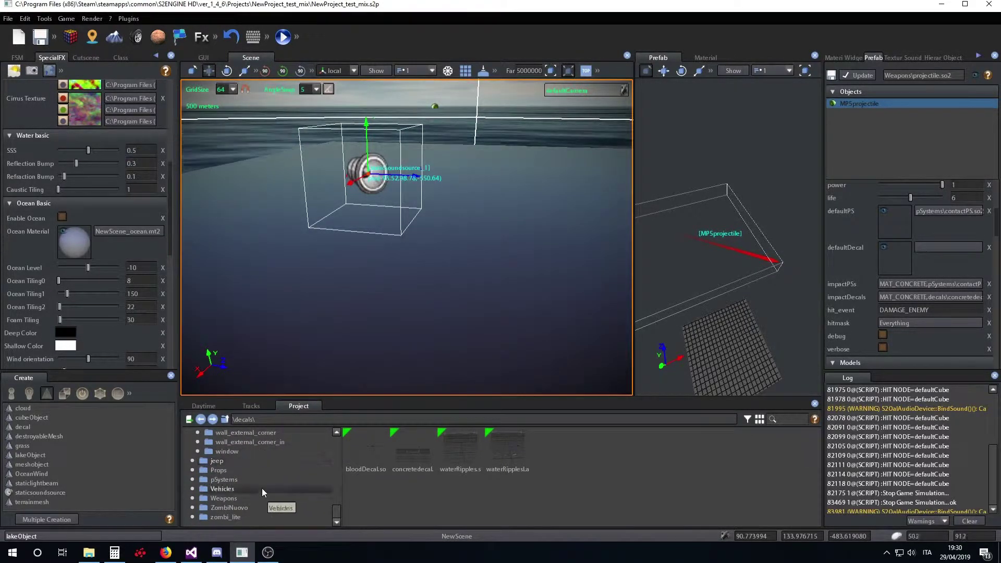
scroll(261, 493, up, 1)
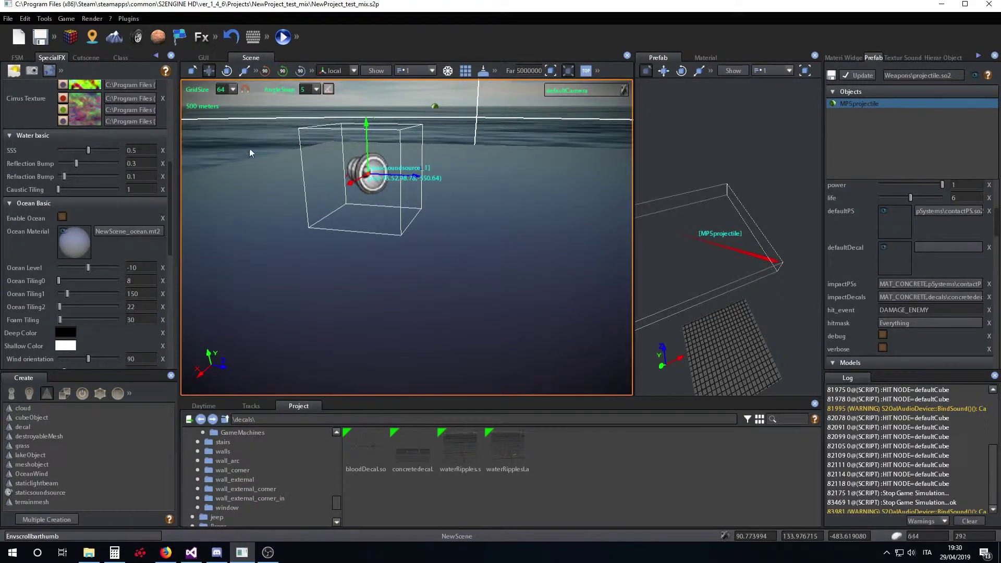
Show the sound source's class properties and browse to the HauntedHouse\sounds folder for its soundname
click(118, 59)
drag(170, 137, 171, 170)
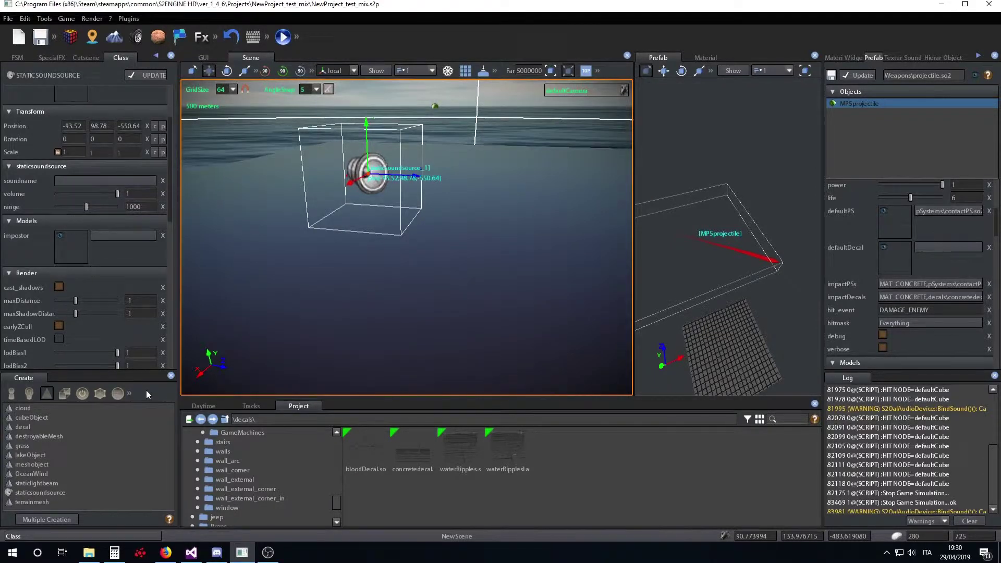
click(70, 182)
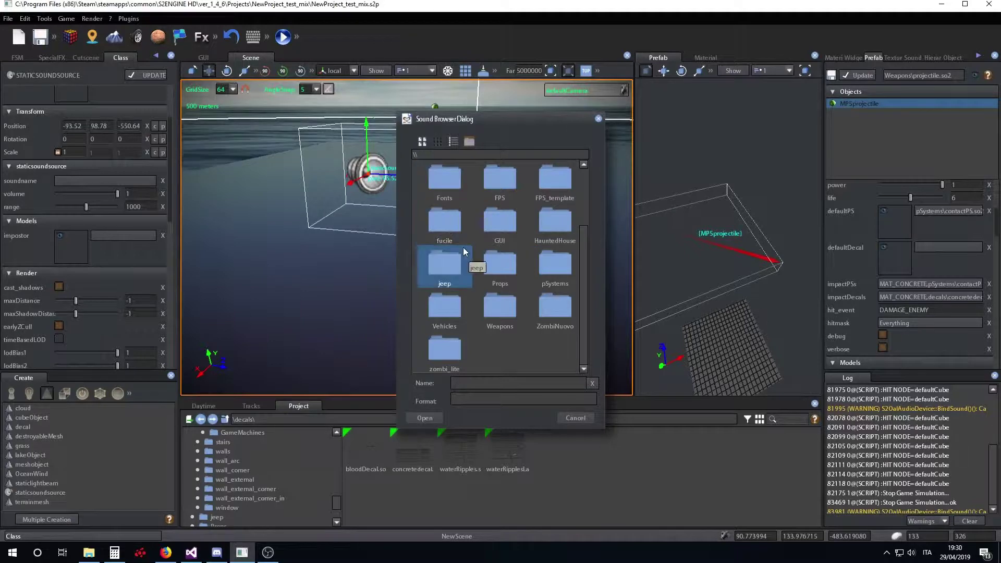
double_click(555, 229)
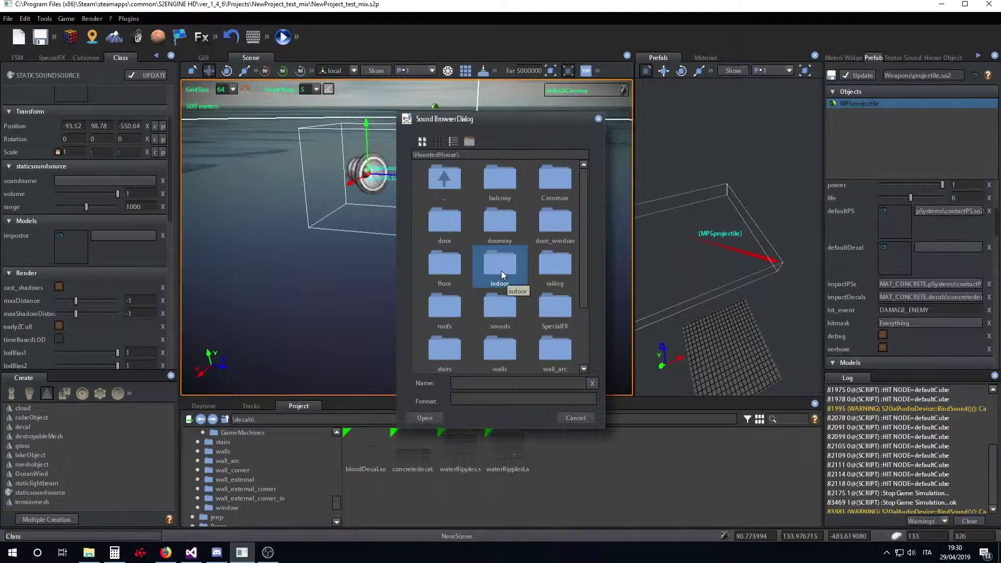
scroll(545, 266, down, 1)
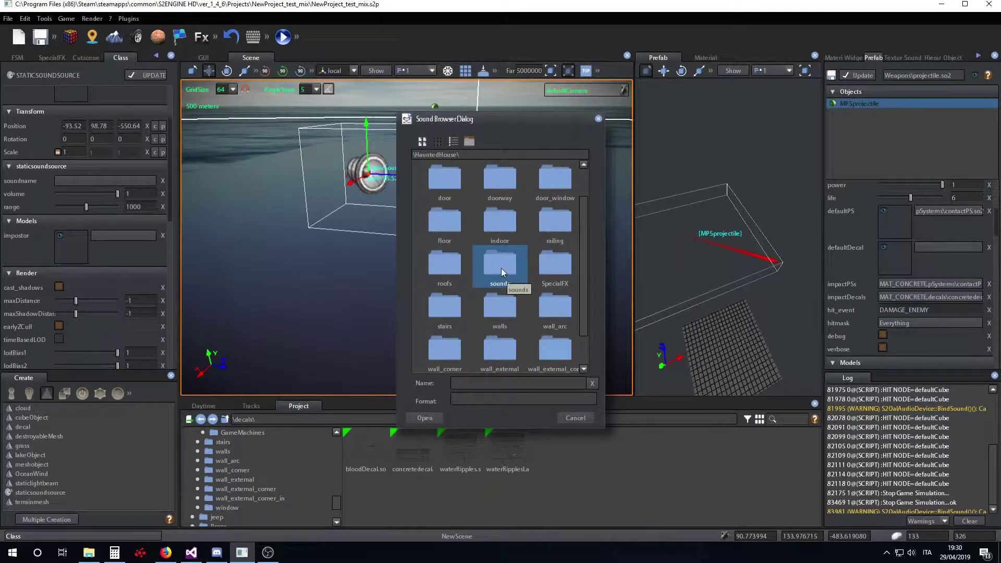
double_click(500, 267)
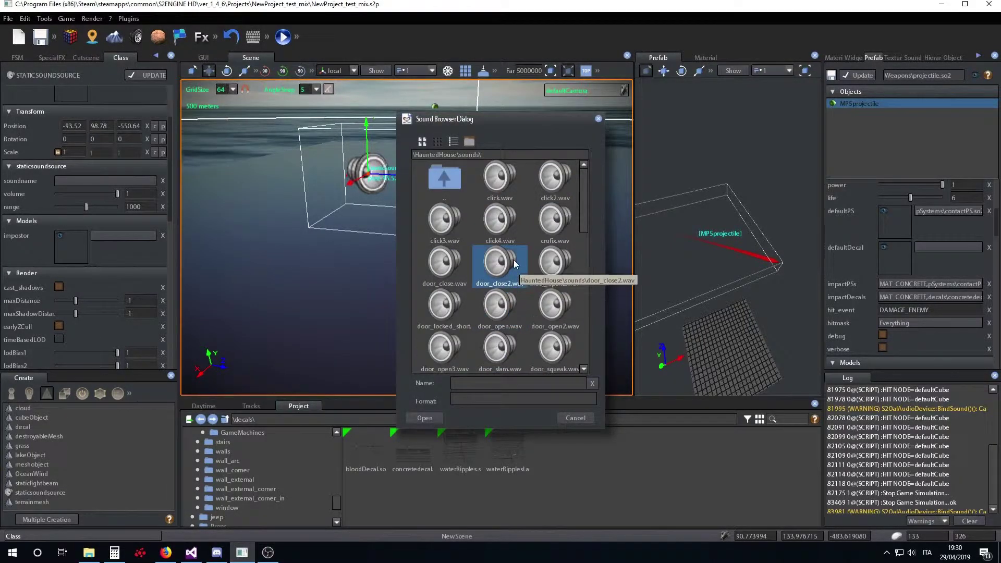
Assign horror-violin-tremolo-cluster-a.wav as the static sound source's sound
scroll(514, 259, down, 1)
scroll(513, 263, down, 5)
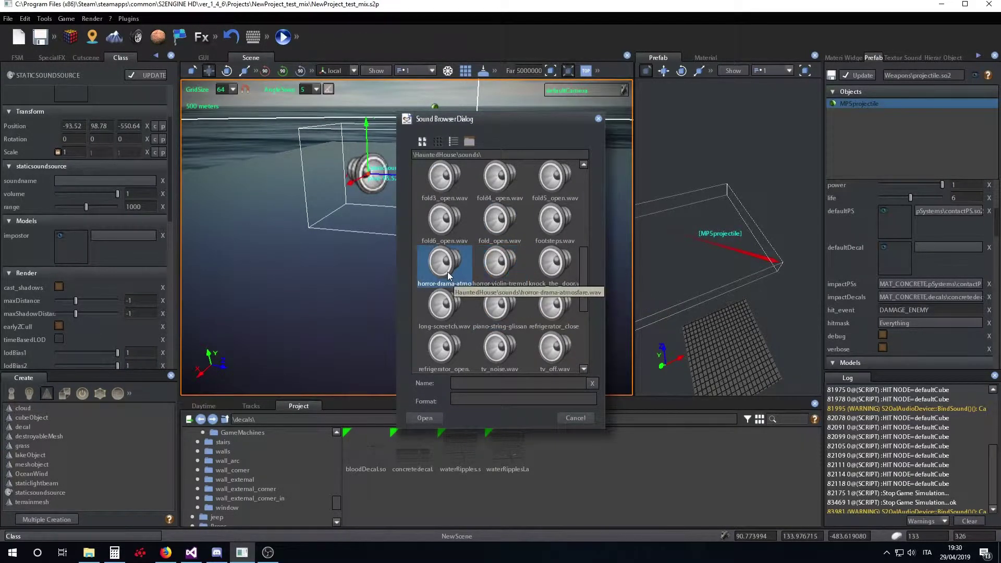
click(448, 271)
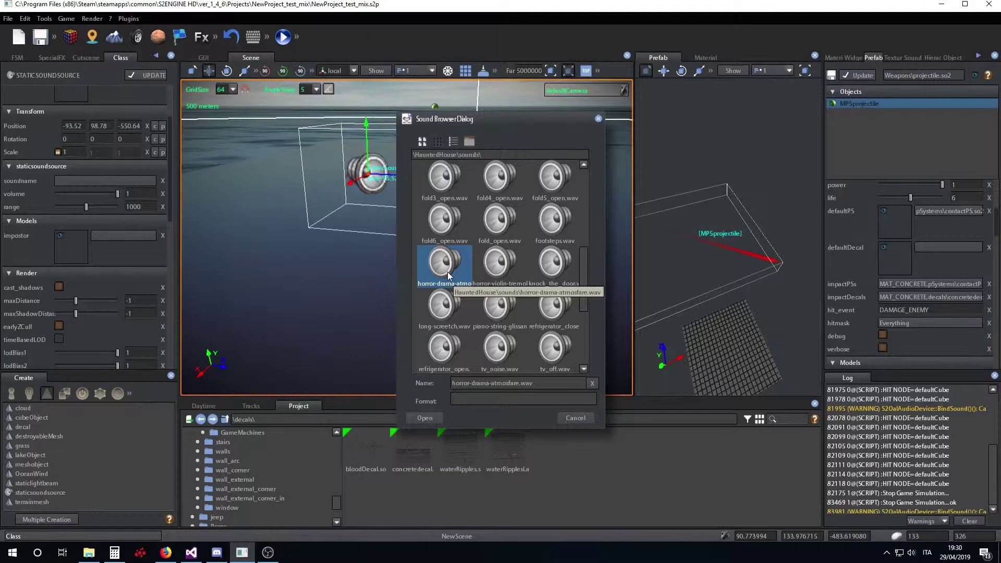
click(496, 267)
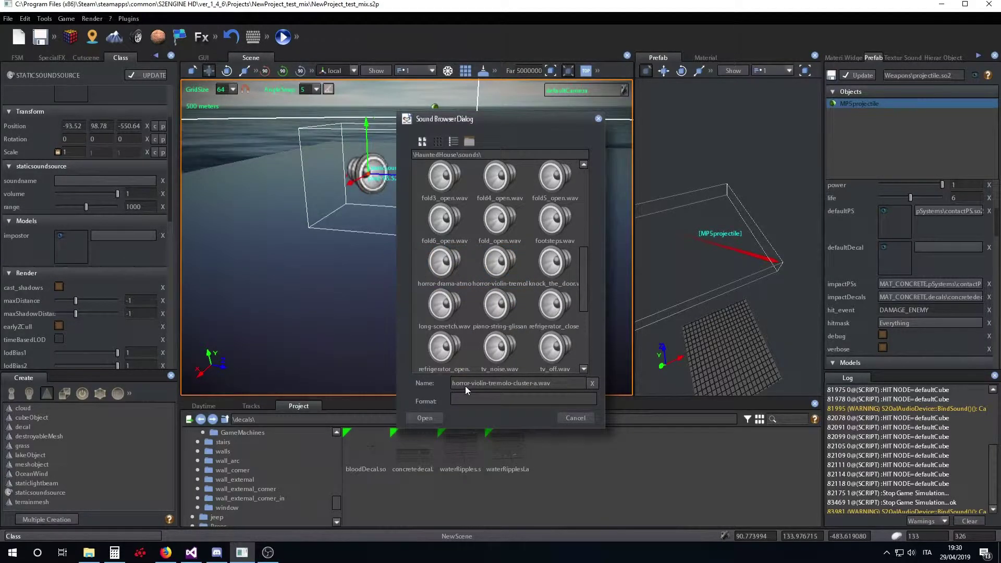
click(426, 417)
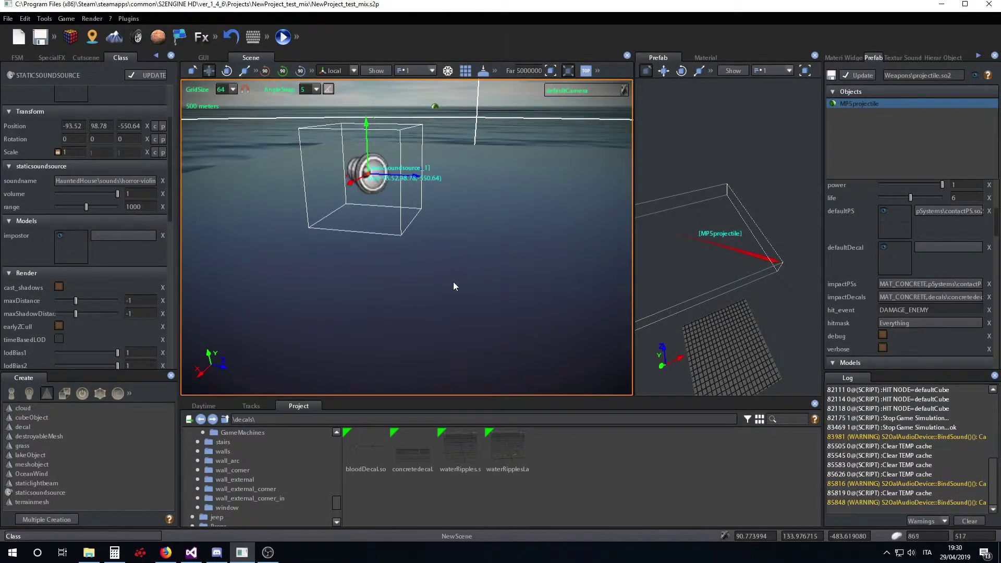
Set the static sound source's range to 3000
scroll(448, 277, down, 5)
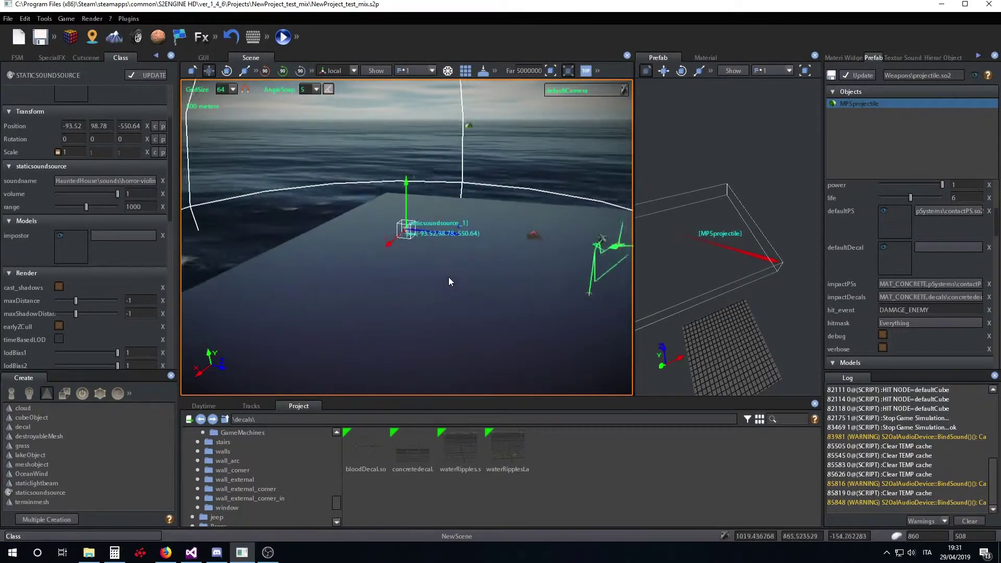
scroll(448, 277, down, 3)
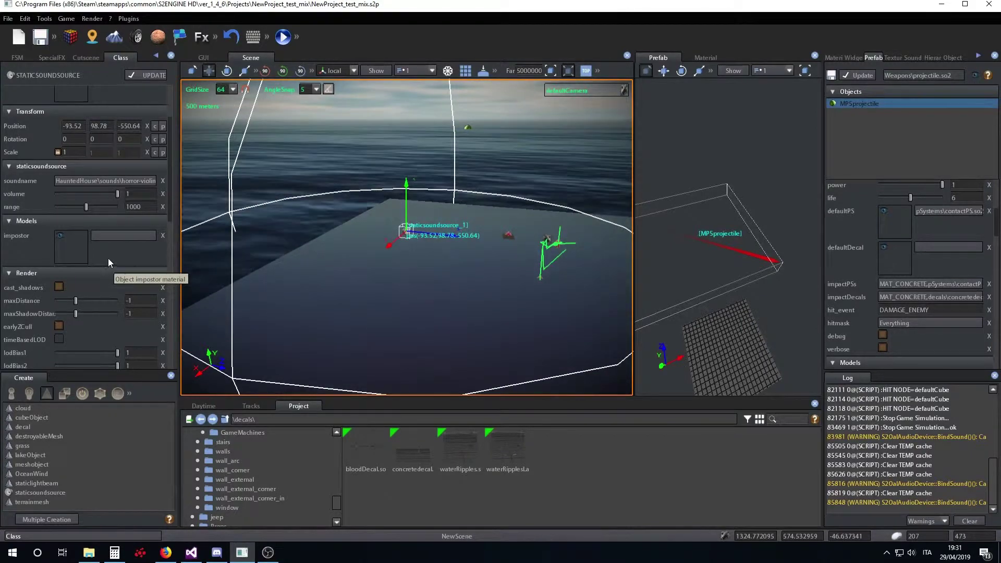
click(139, 206)
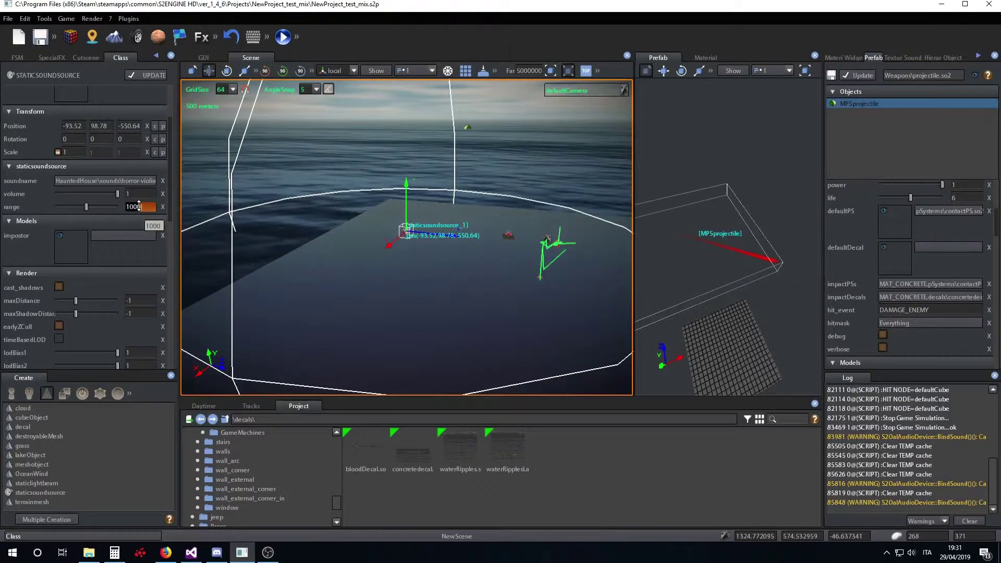
text(3000)
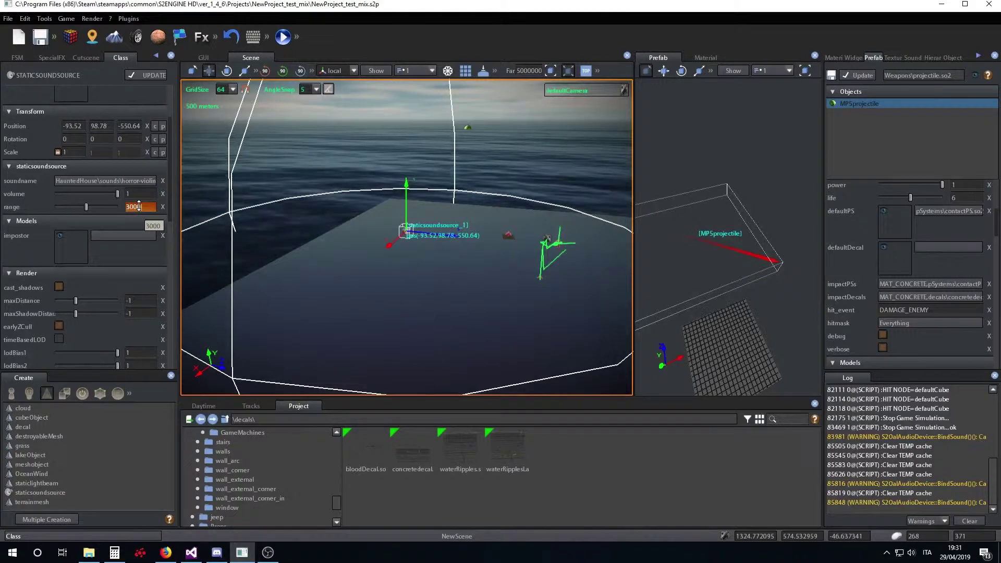
key(Return)
Review the enlarged range sphere in the scene and open the assigned sound's details to check its frequency and format
scroll(458, 272, down, 2)
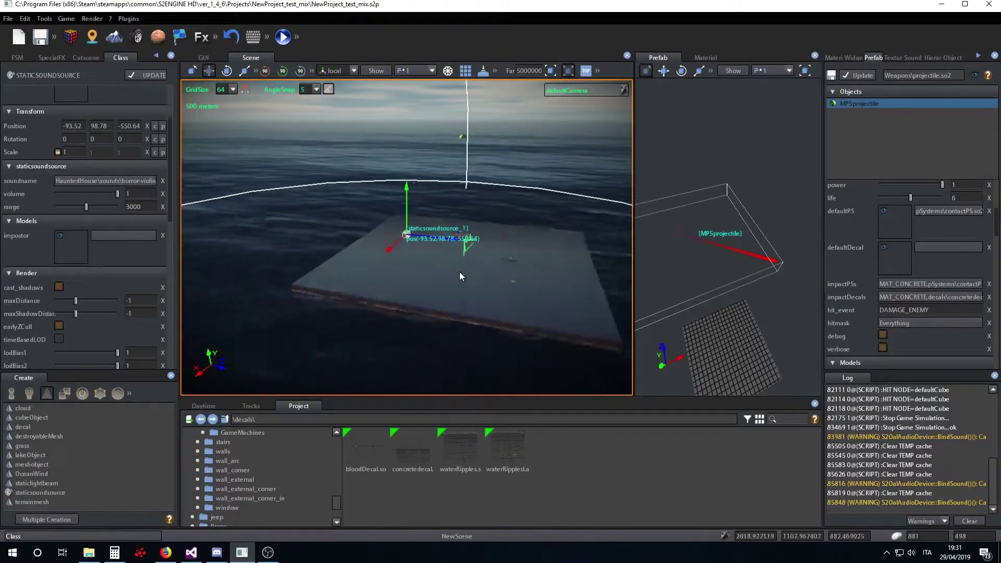
scroll(459, 271, down, 2)
scroll(459, 271, up, 4)
right_drag(440, 265, 232, 267)
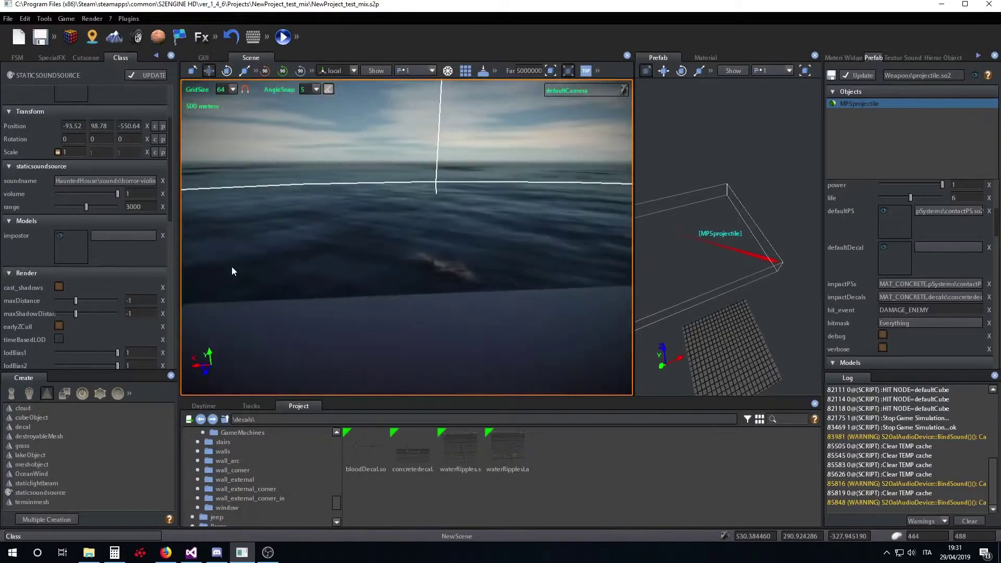
scroll(461, 286, down, 5)
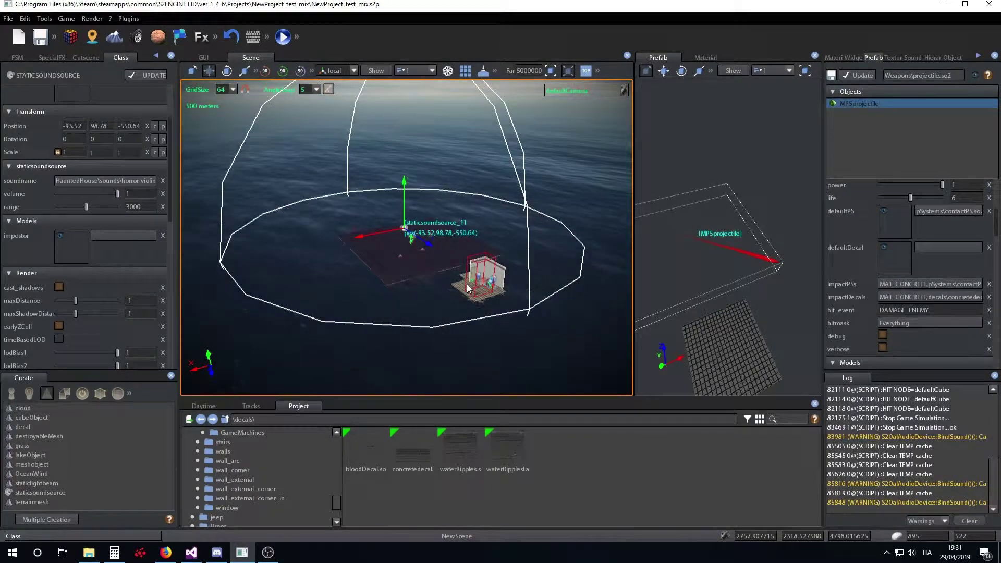
scroll(466, 288, up, 3)
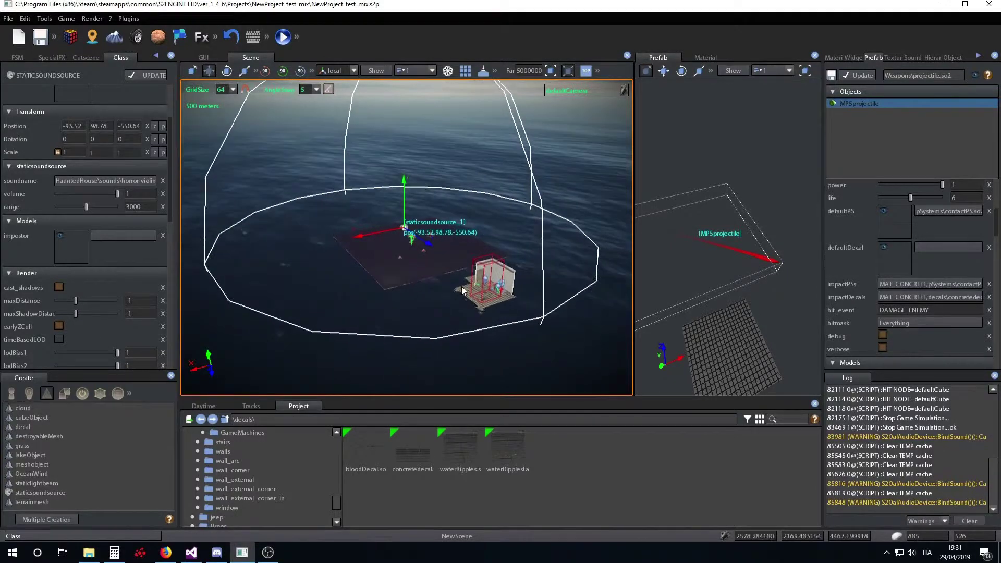
double_click(134, 182)
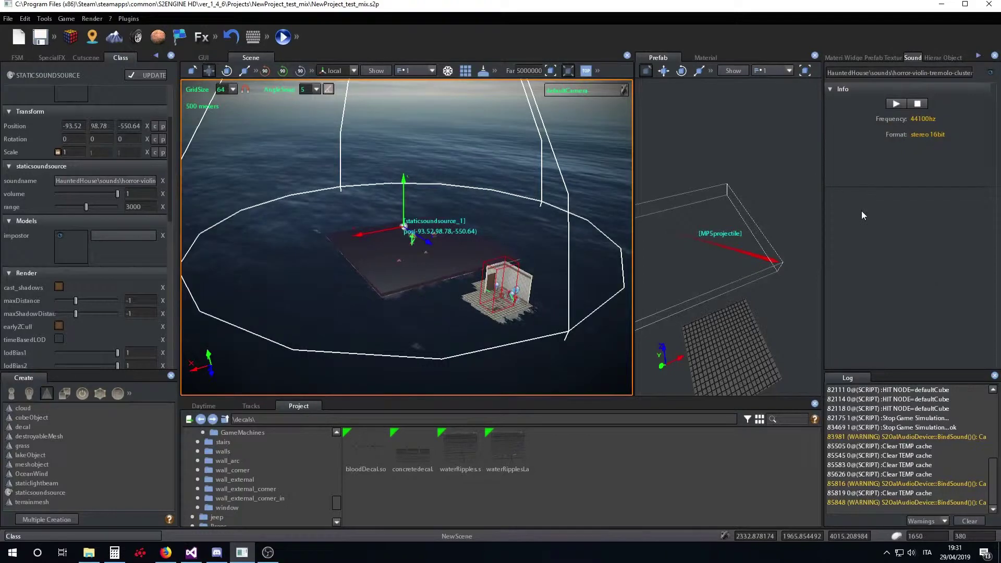
scroll(445, 248, up, 2)
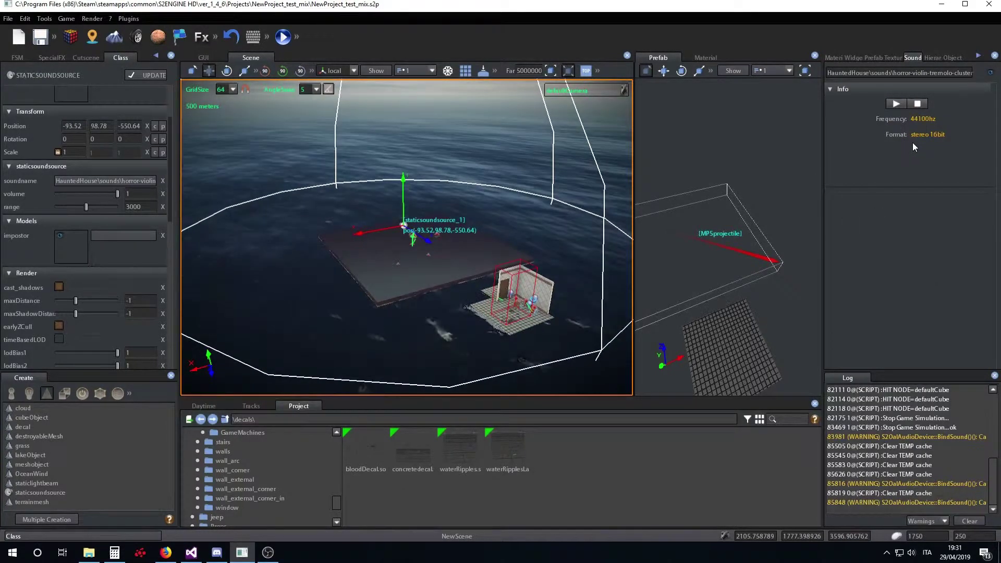
scroll(433, 265, up, 2)
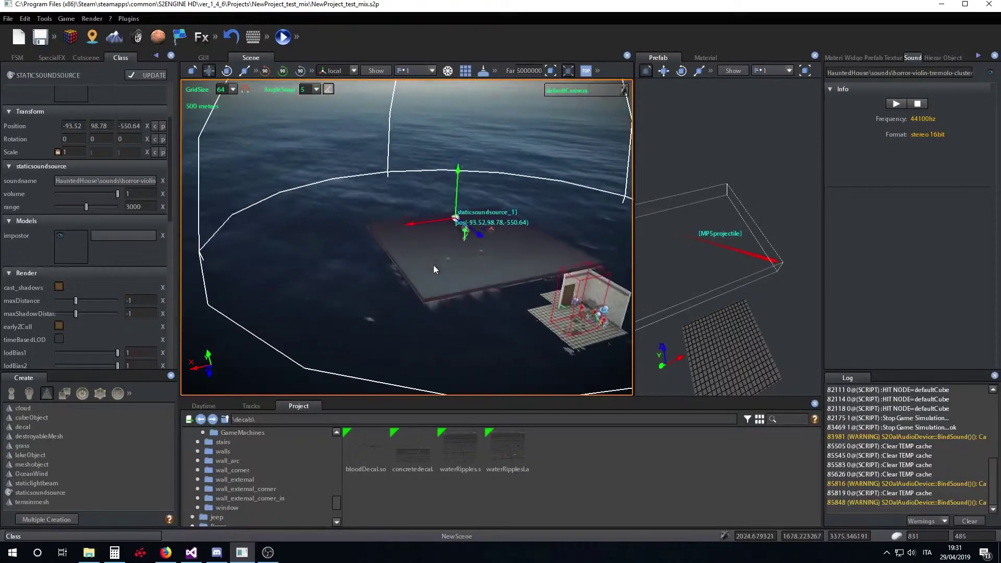
Examine the sound source's range from near, far and different angles around the ground platform
scroll(433, 264, up, 1)
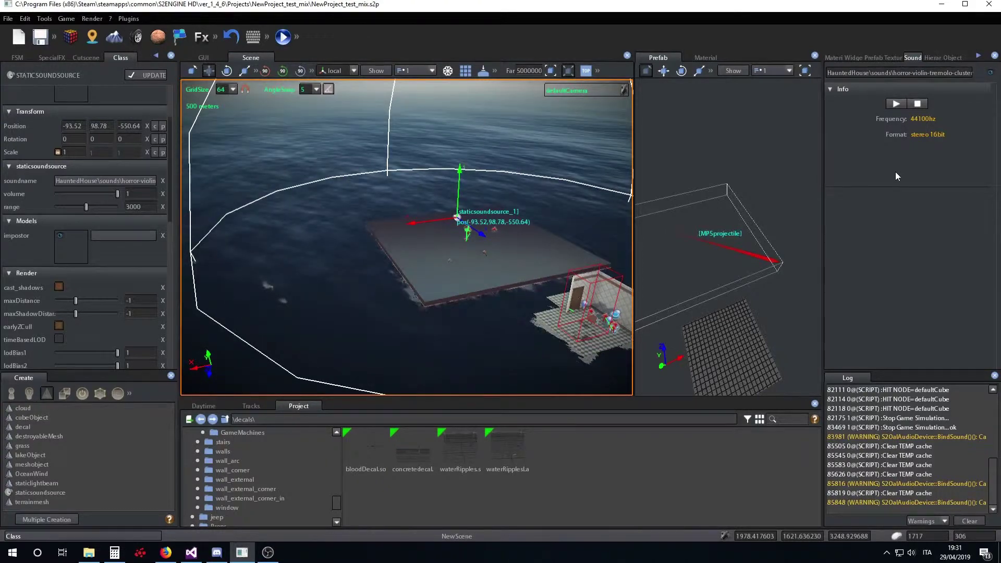
scroll(418, 256, up, 2)
scroll(418, 255, up, 5)
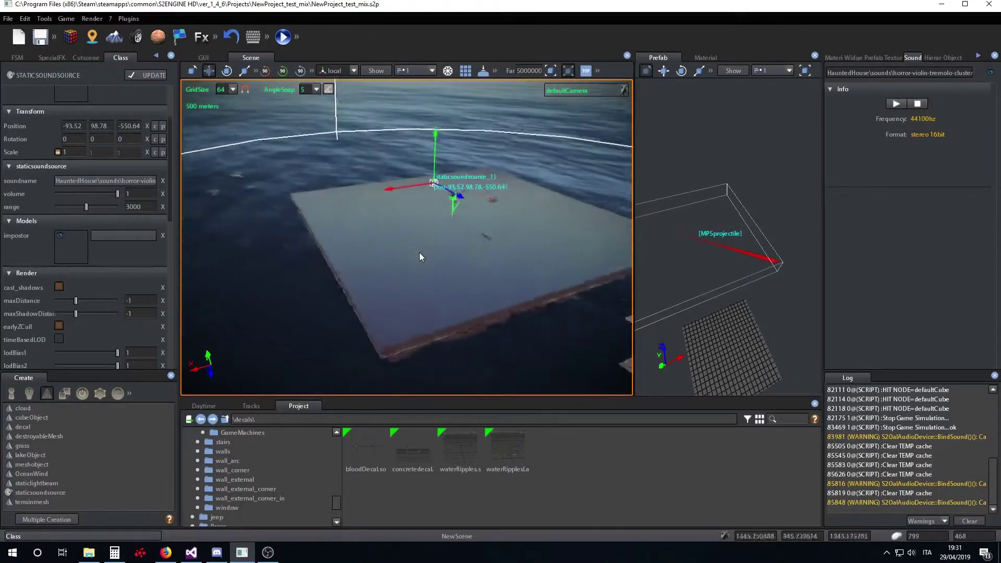
scroll(417, 267, down, 5)
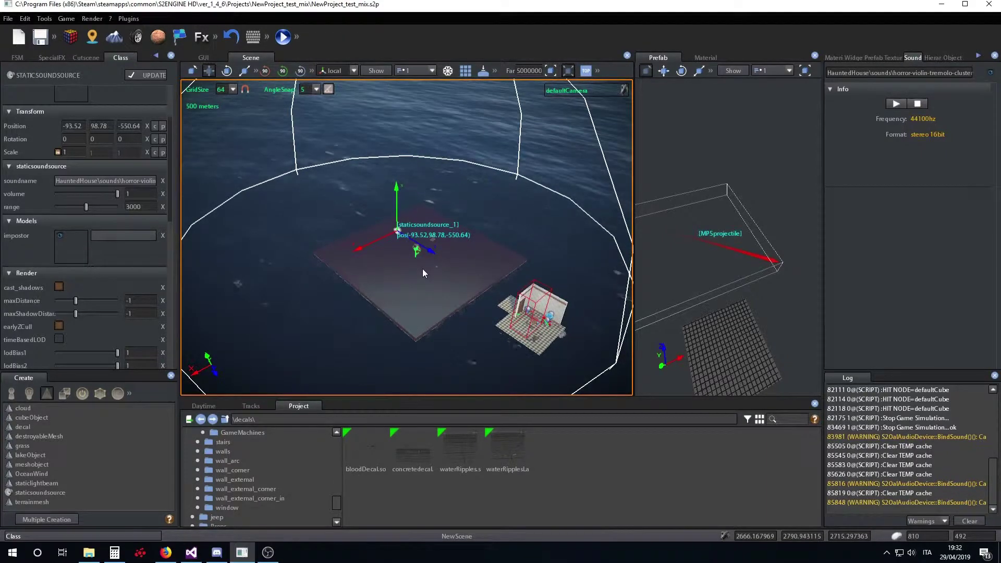
scroll(404, 276, up, 2)
scroll(392, 276, up, 5)
right_drag(392, 276, 471, 259)
scroll(471, 260, down, 6)
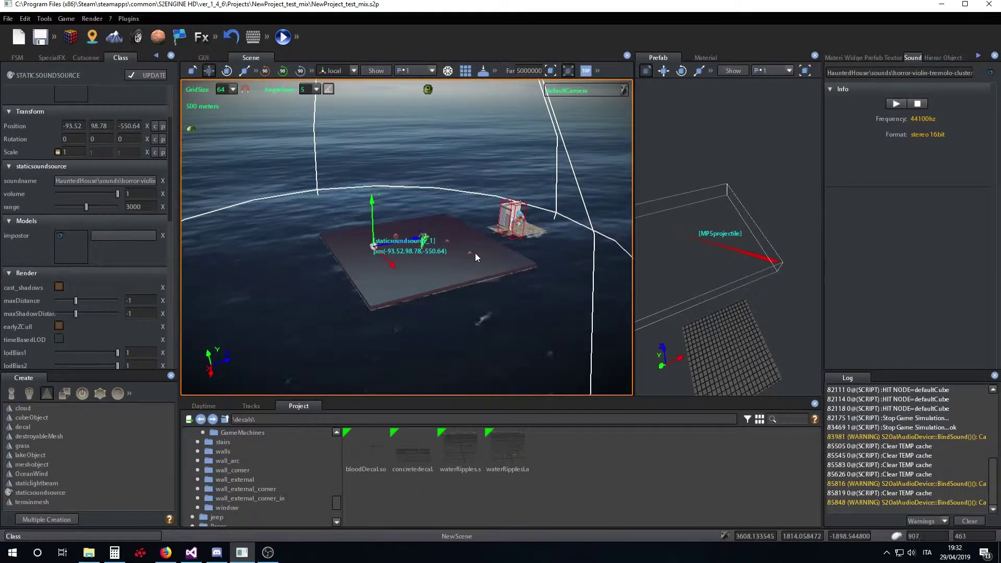
scroll(413, 264, up, 10)
scroll(423, 270, down, 10)
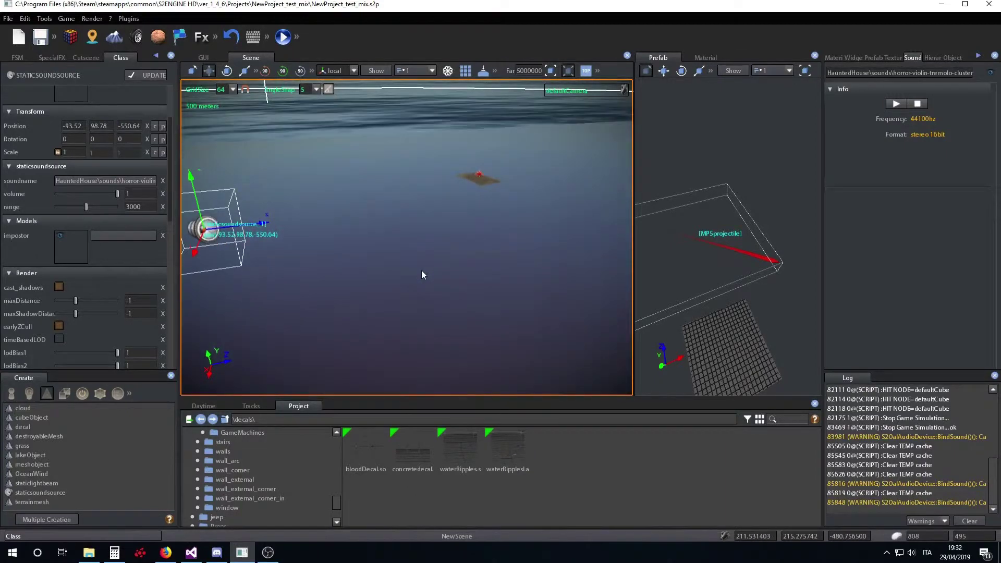
scroll(473, 264, down, 5)
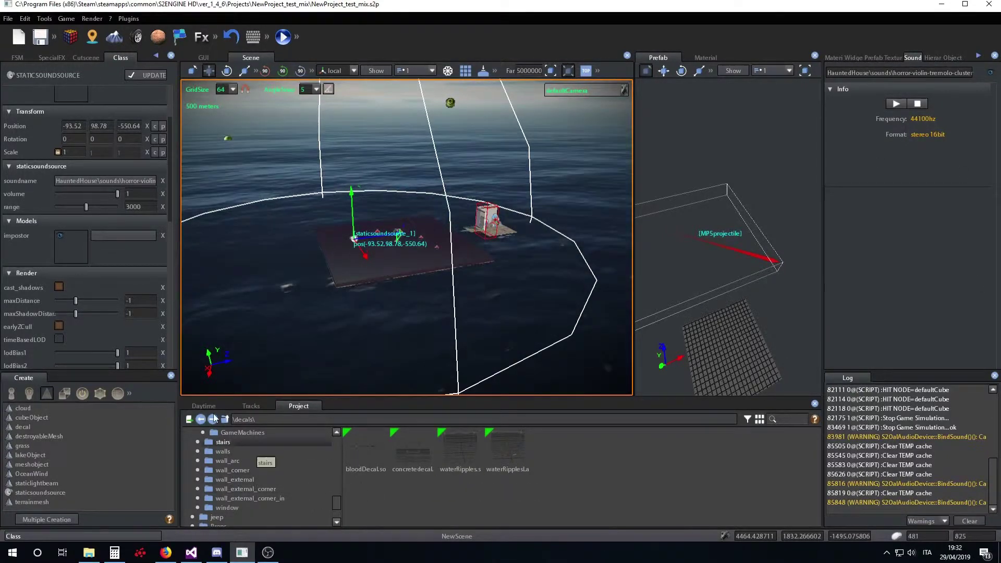
Change the static sound source's sound to wc.wav and open that sound's details to check its format
double_click(99, 181)
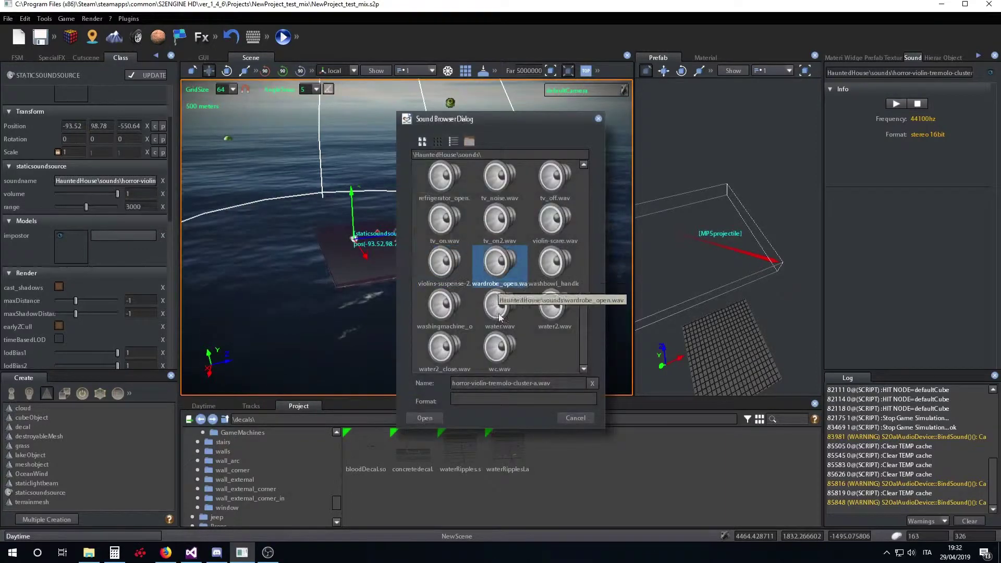
click(500, 359)
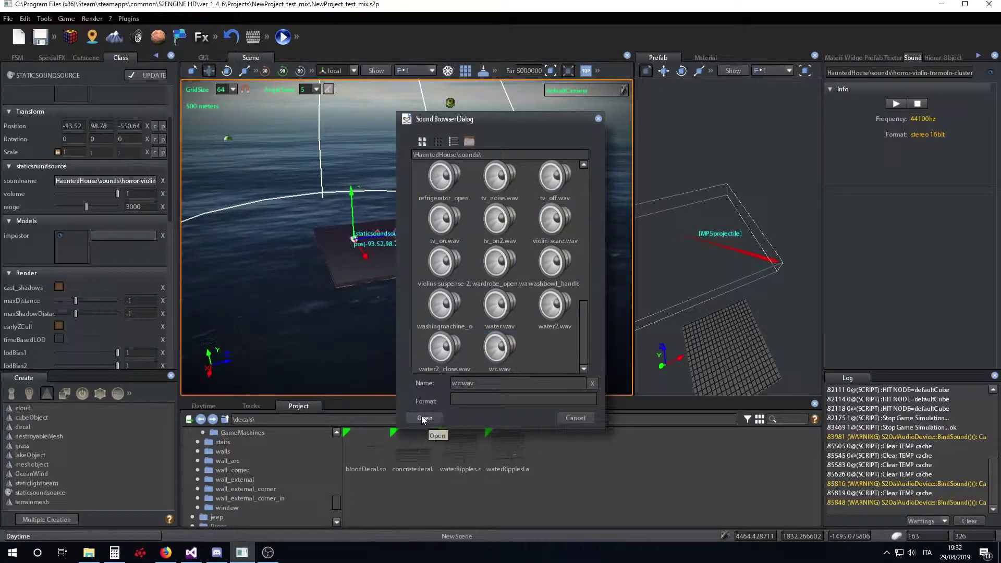
click(421, 415)
click(102, 180)
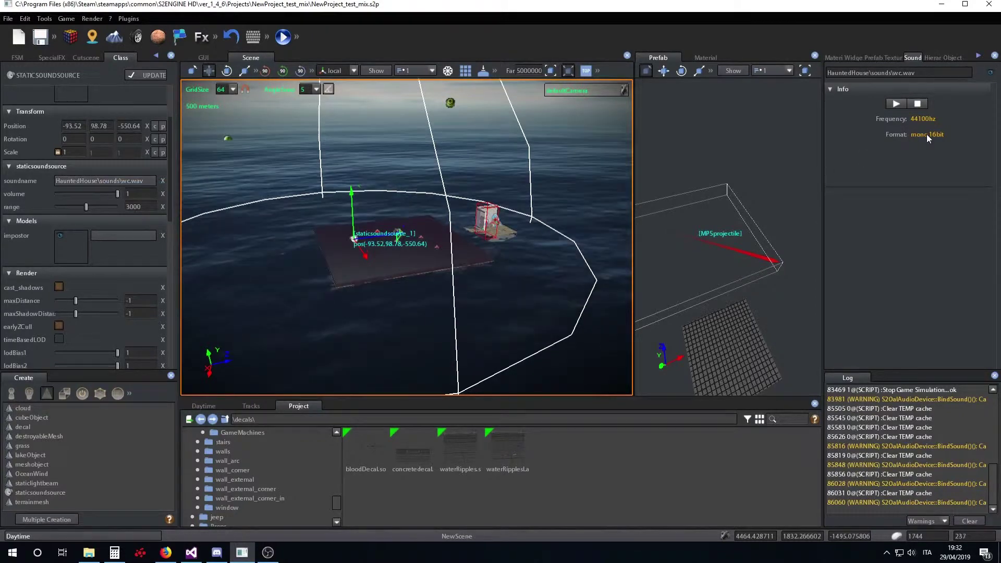
Check the wc.wav sound source at close range while facing it from different directions
scroll(473, 242, up, 8)
right_drag(485, 241, 434, 265)
scroll(443, 261, up, 10)
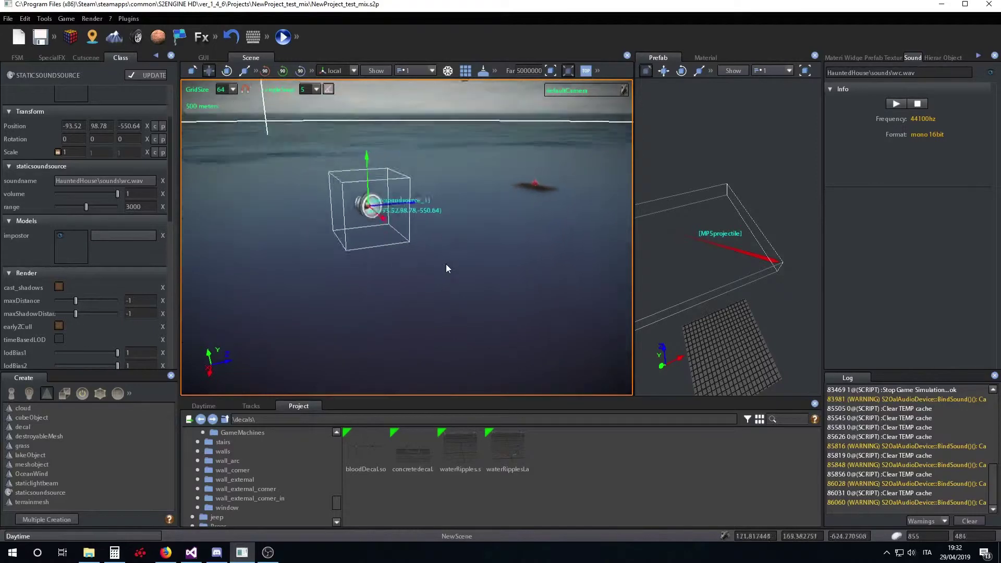
right_drag(404, 264, 496, 261)
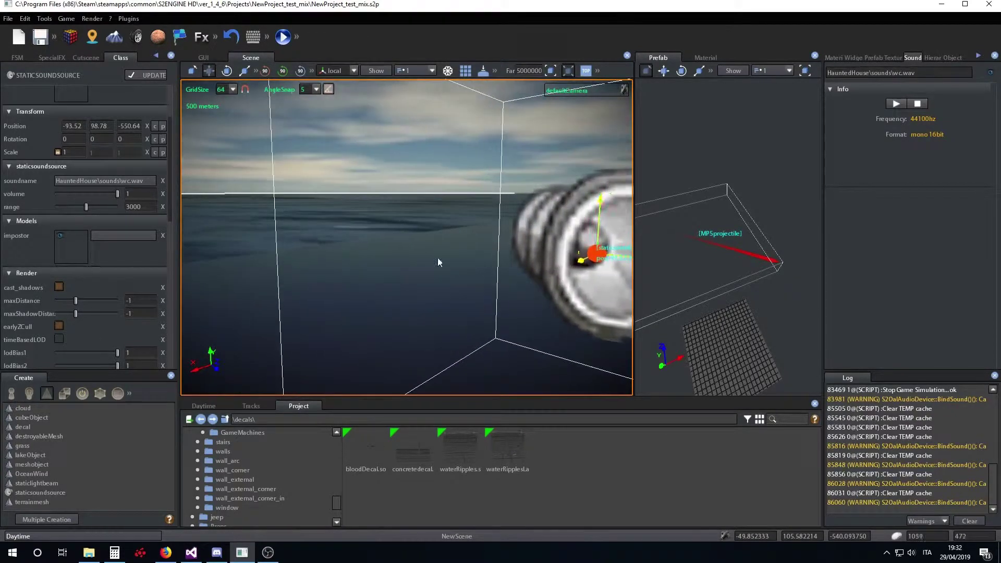
right_drag(492, 225, 427, 208)
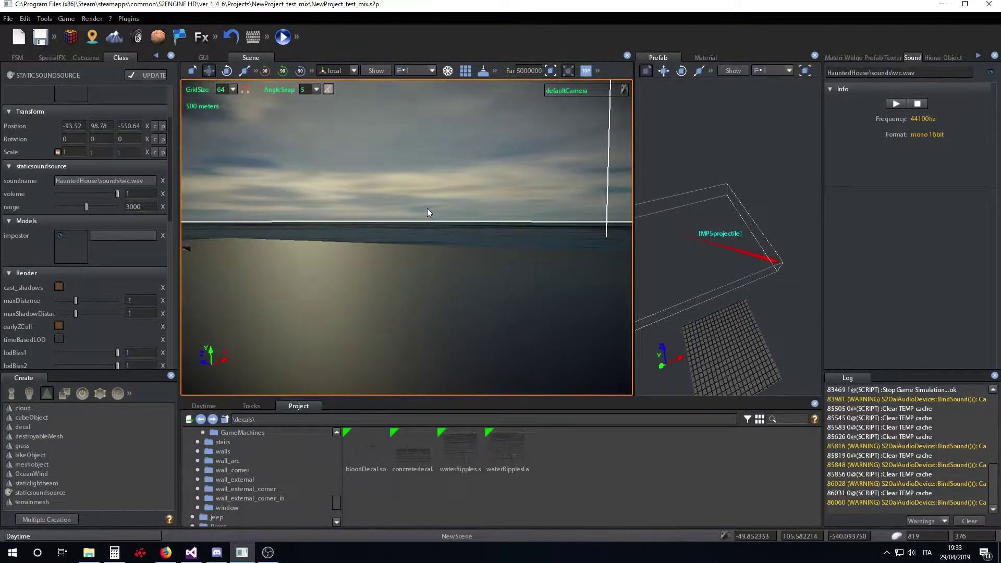
right_drag(379, 269, 399, 265)
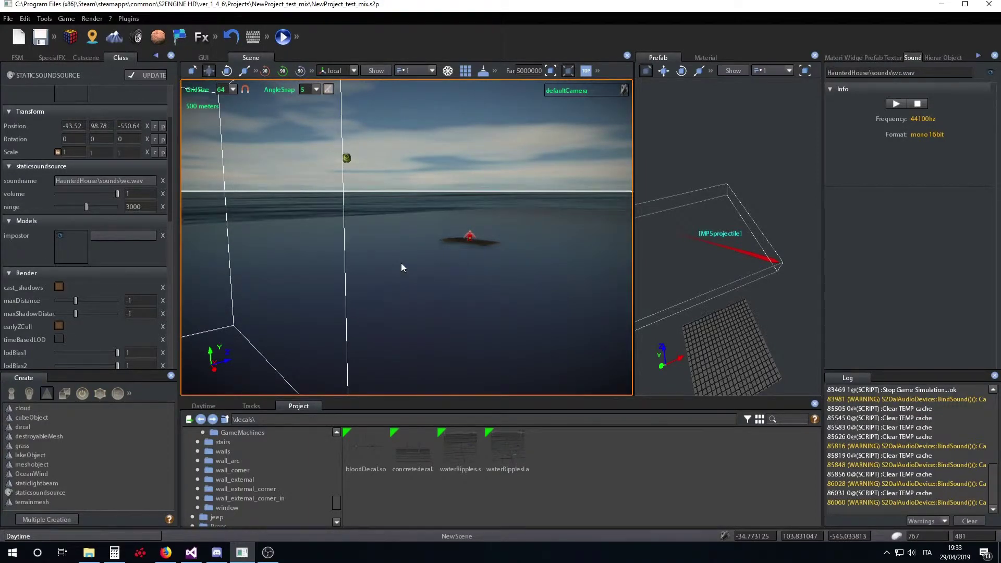
right_drag(370, 277, 483, 286)
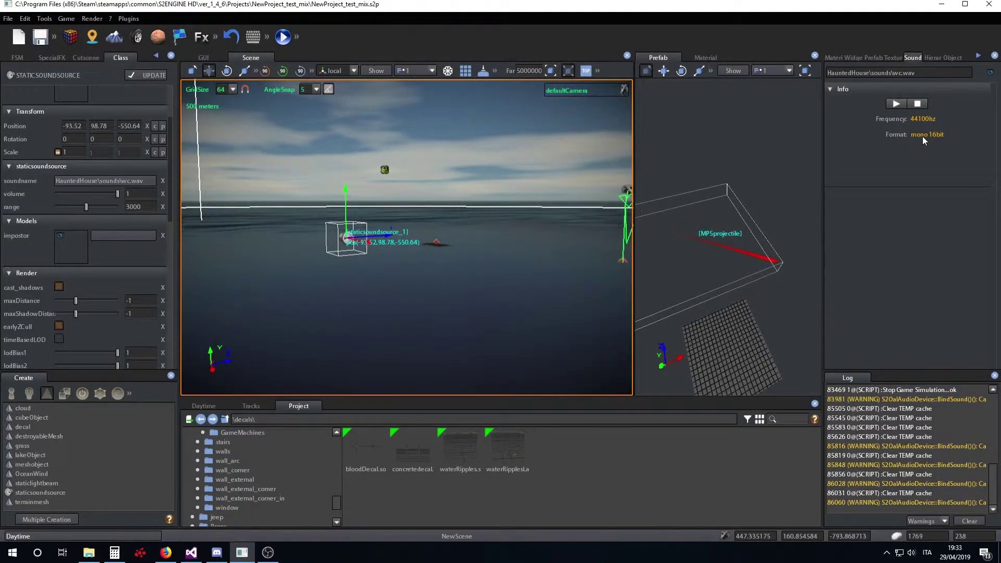
Compare the sound source from far outside the platform and from right beside it to check the distance effect
right_drag(413, 258, 442, 264)
scroll(451, 264, down, 5)
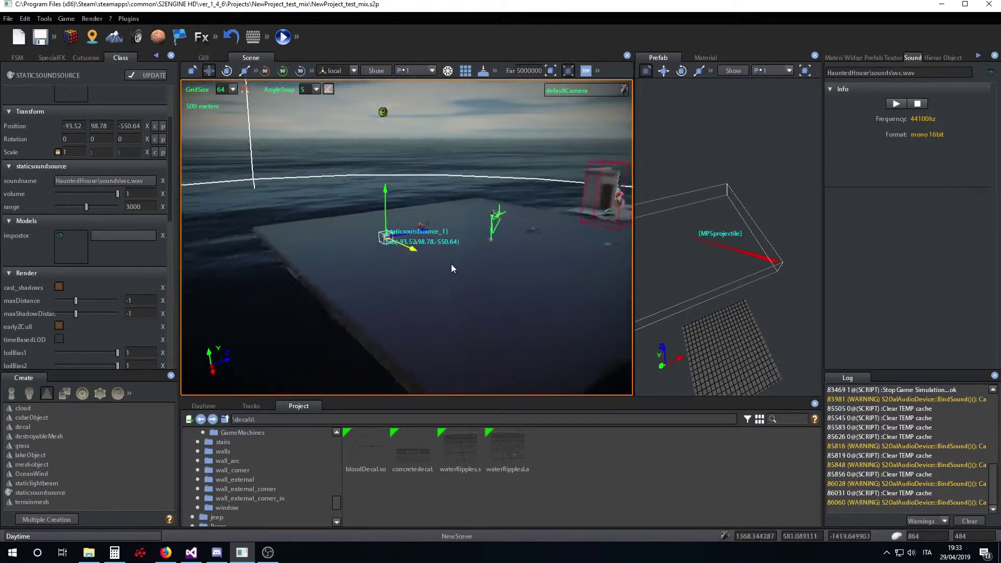
scroll(451, 264, down, 5)
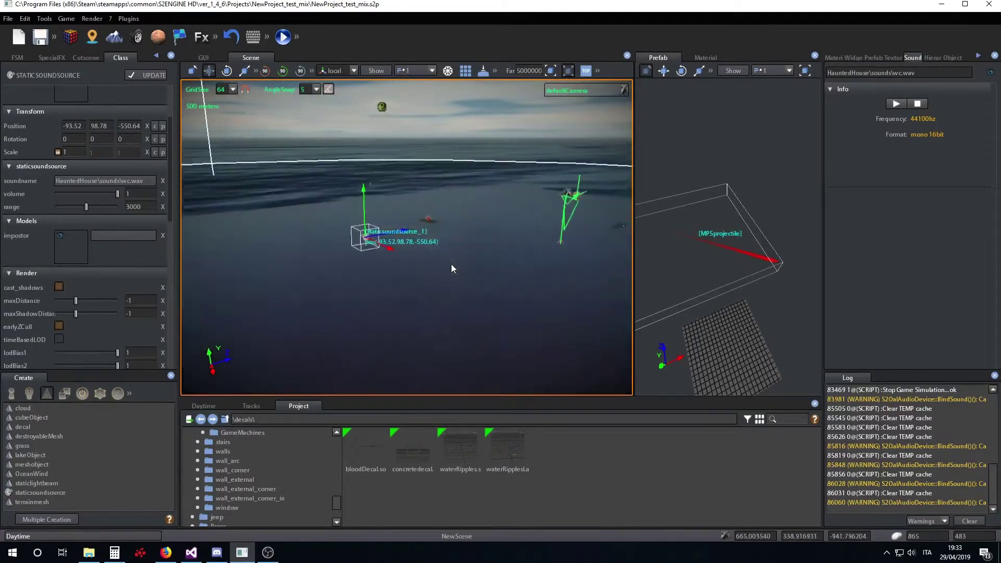
scroll(452, 264, up, 10)
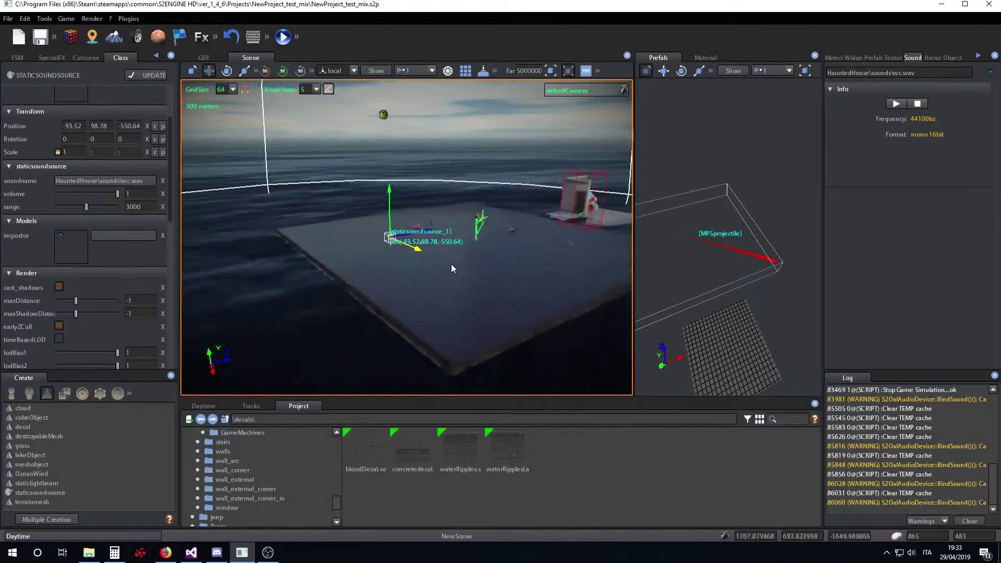
right_drag(456, 261, 452, 264)
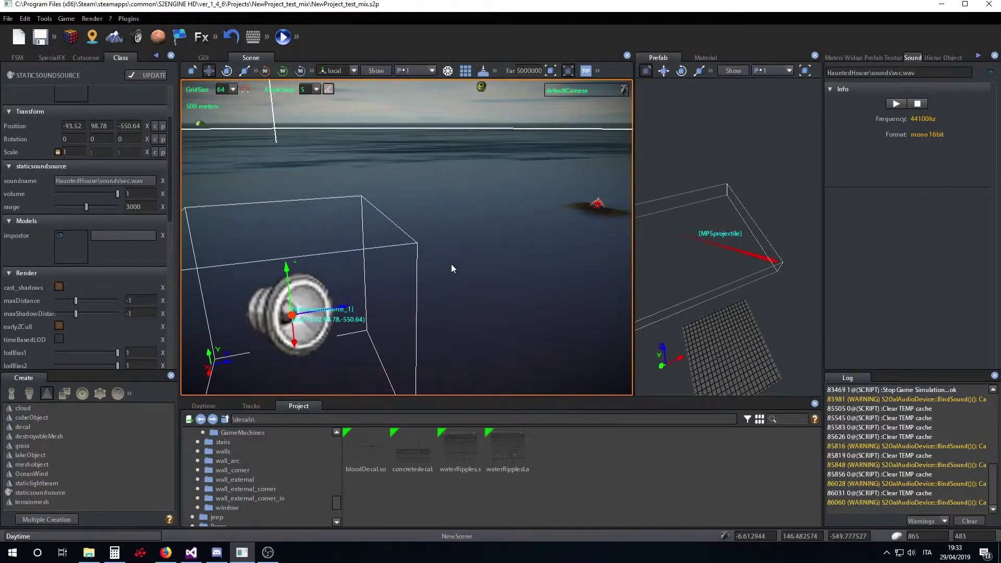
Delete the static sound source and place a customentity on the ground platform near the weapons
key(Delete)
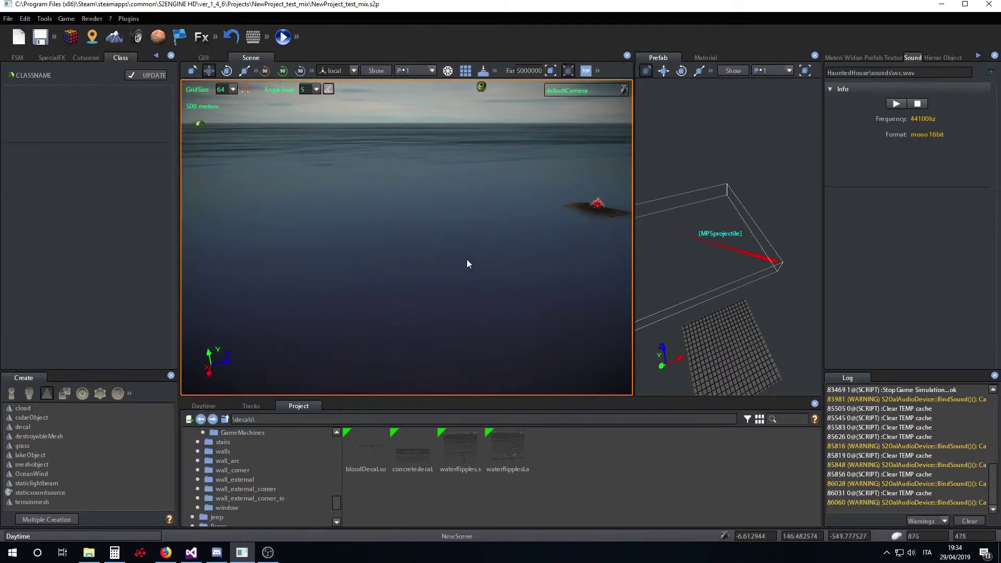
right_drag(351, 353, 423, 266)
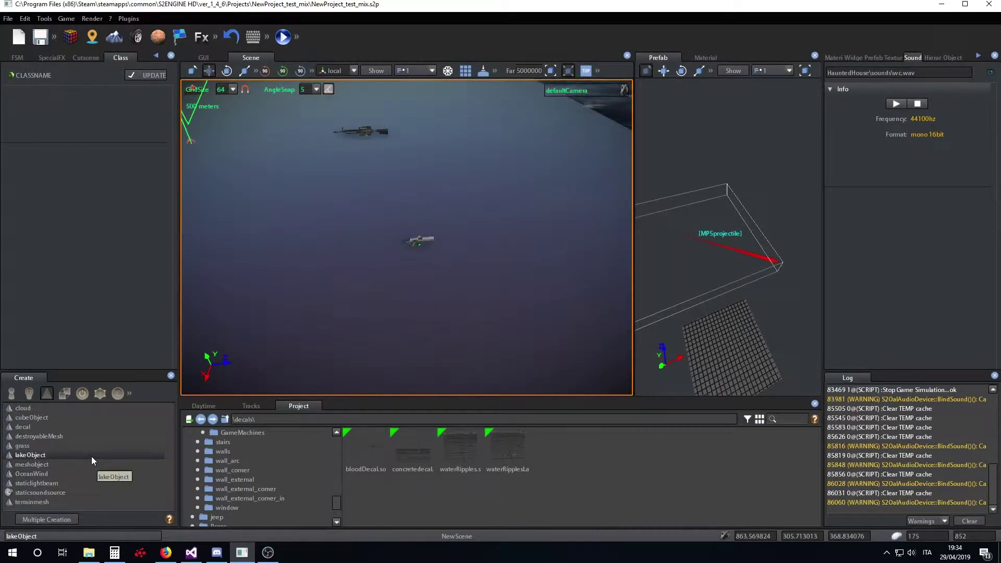
click(28, 394)
click(13, 394)
click(38, 417)
right_drag(446, 330, 381, 297)
click(381, 302)
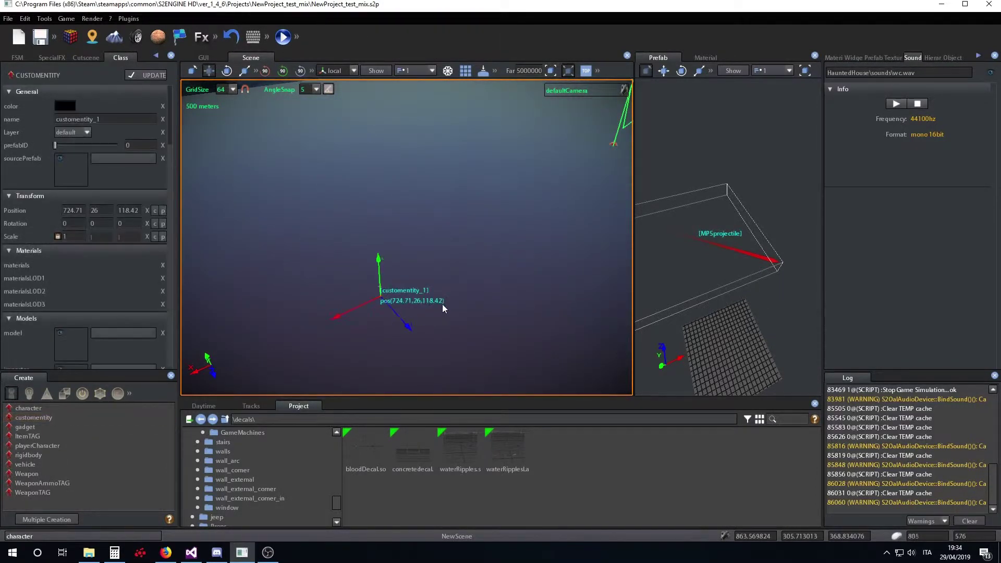
Raise the custom entity above the platform to a Y position of about 94
mouse_move(445, 303)
right_down()
mouse_move(430, 296)
mouse_move(442, 302)
mouse_move(437, 286)
right_up()
drag(381, 232, 379, 193)
right_drag(379, 192, 377, 231)
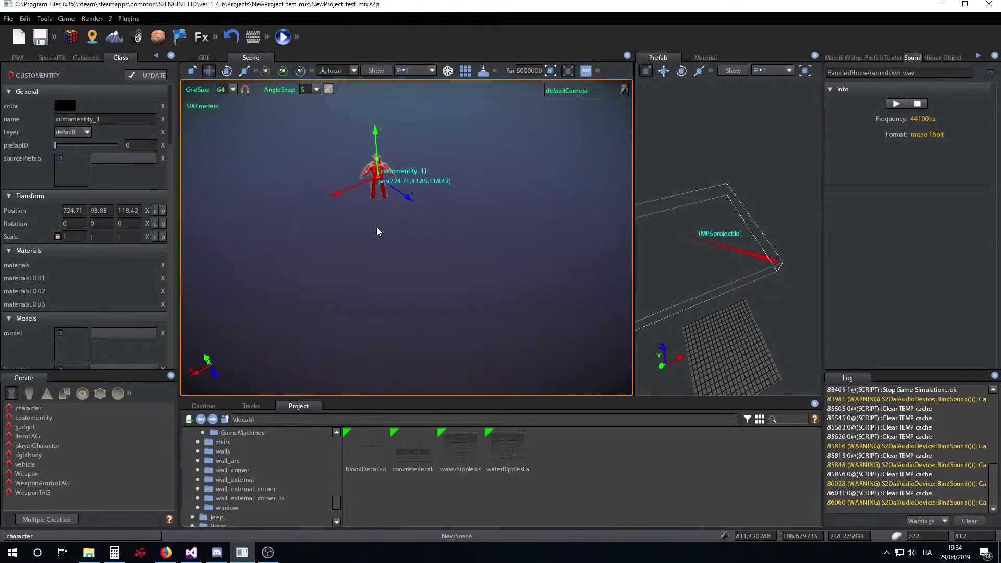
Open the project's ROOT folder and look at the available asset type filters
scroll(261, 478, up, 3)
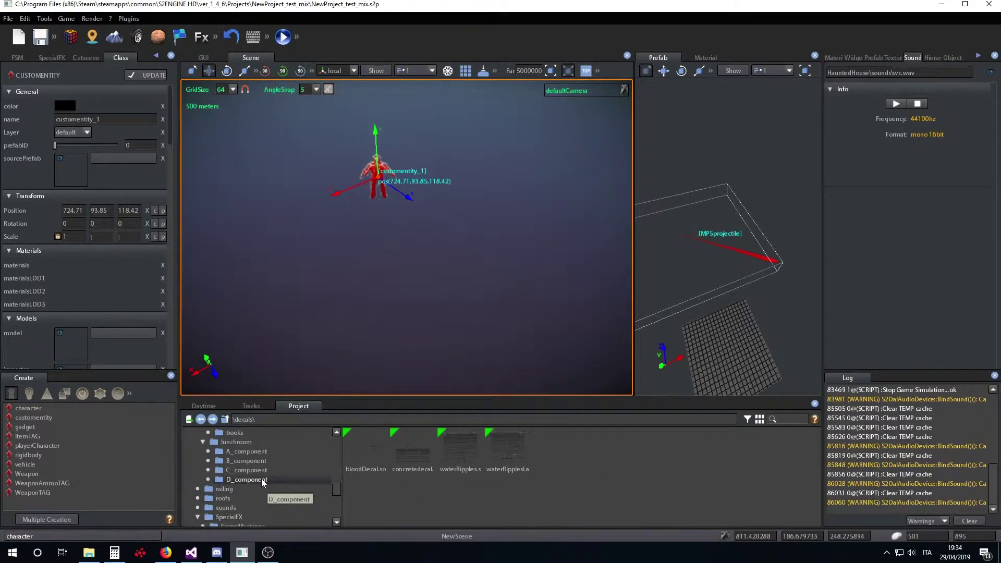
scroll(260, 478, down, 8)
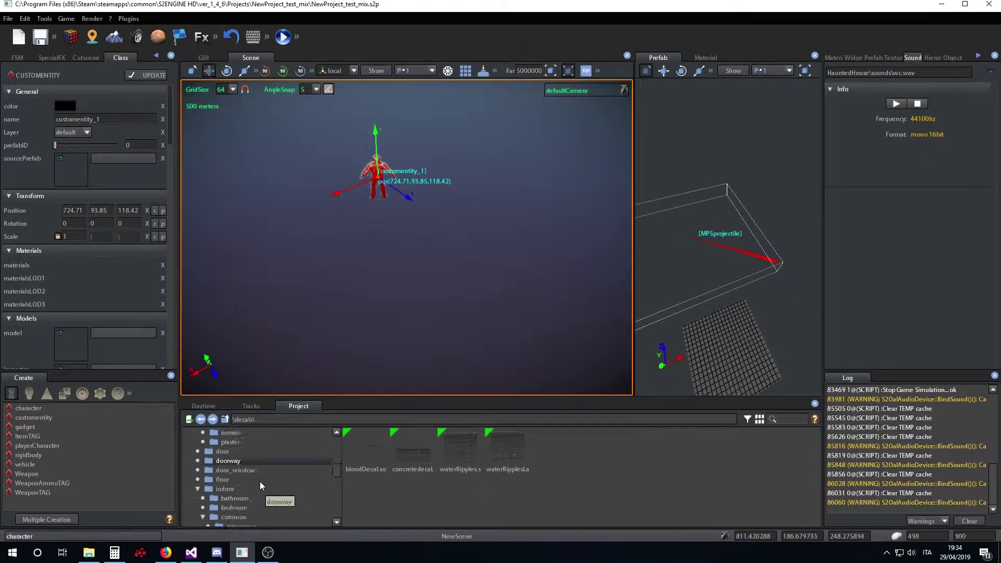
scroll(261, 478, up, 5)
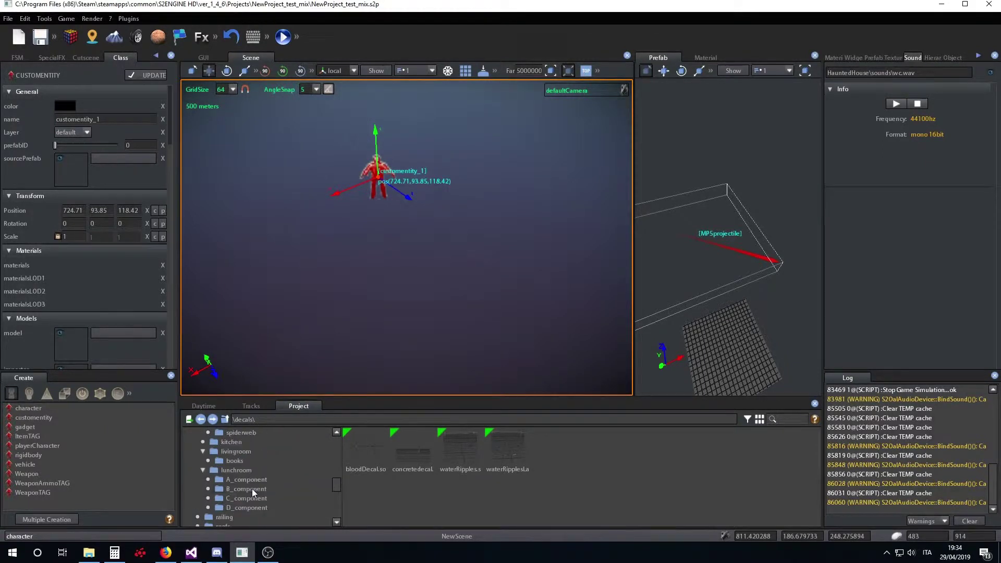
scroll(252, 488, up, 3)
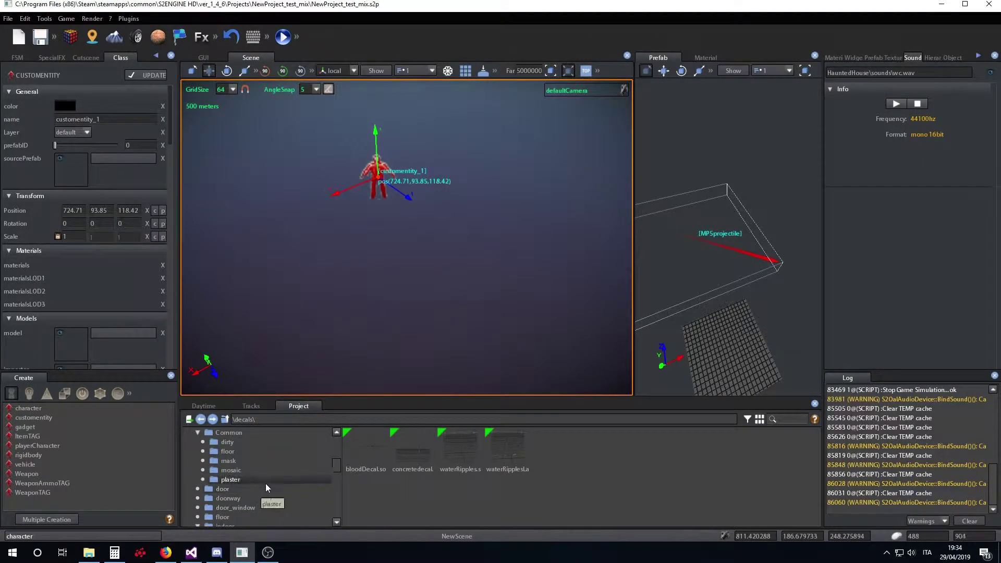
scroll(265, 478, down, 8)
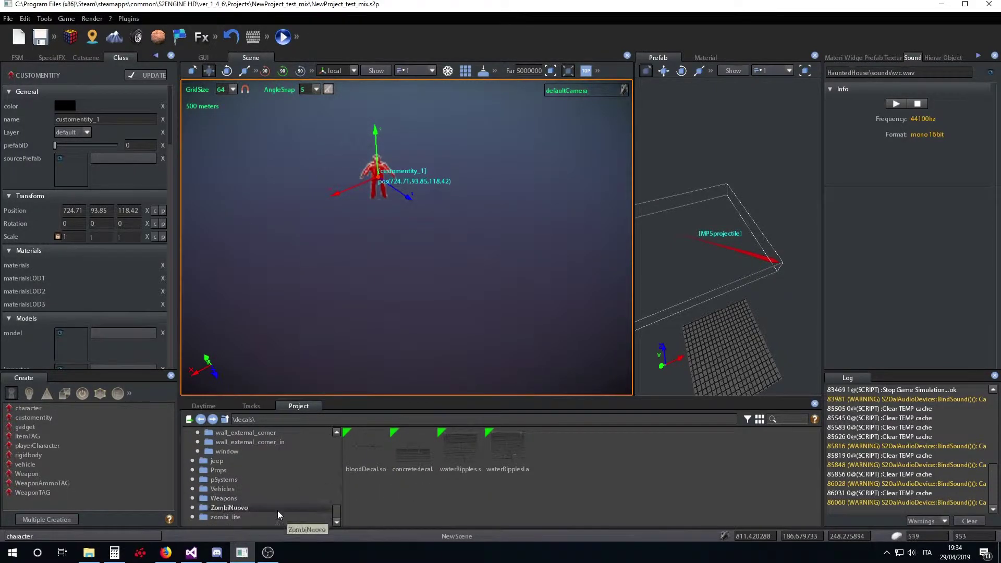
drag(333, 511, 334, 436)
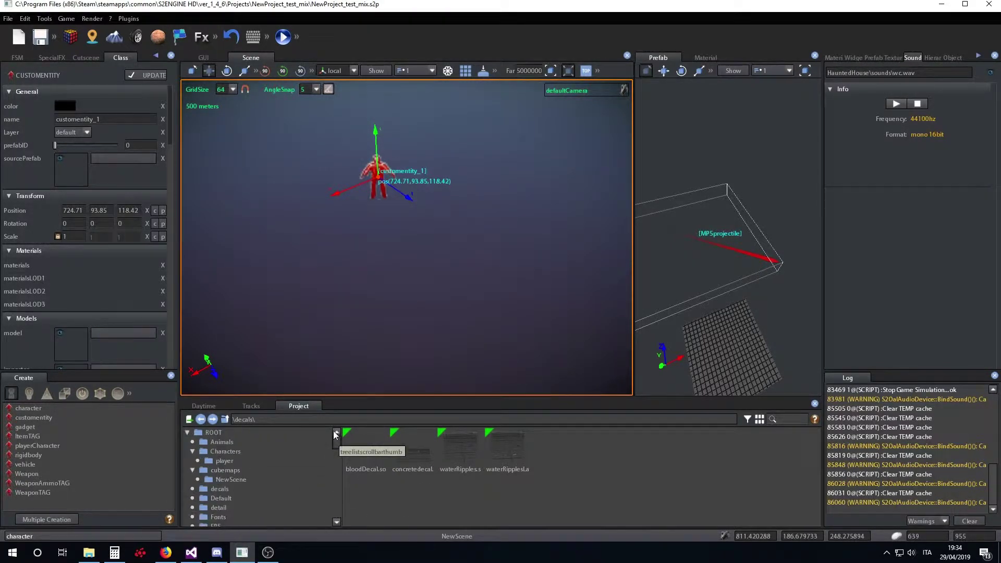
click(245, 433)
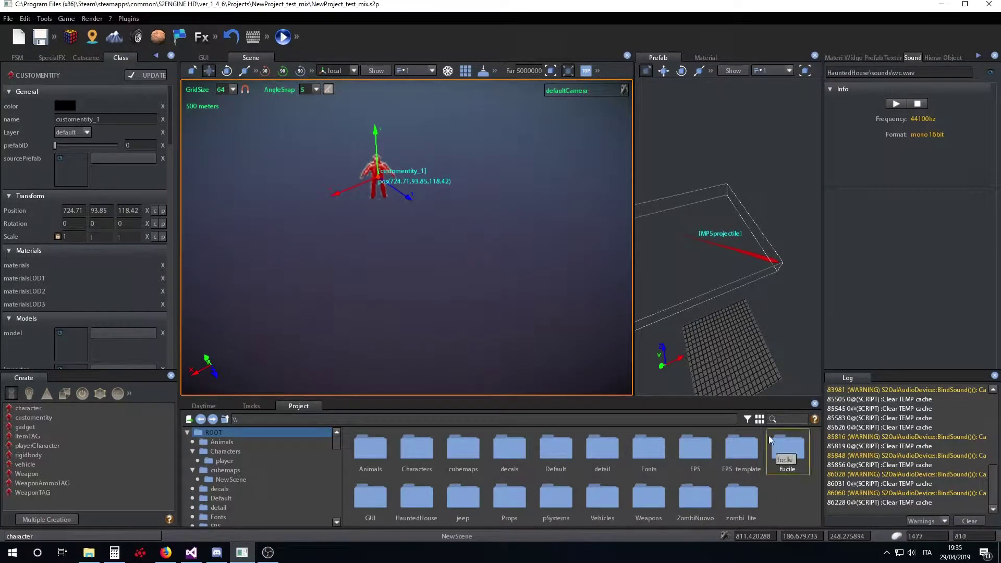
click(746, 420)
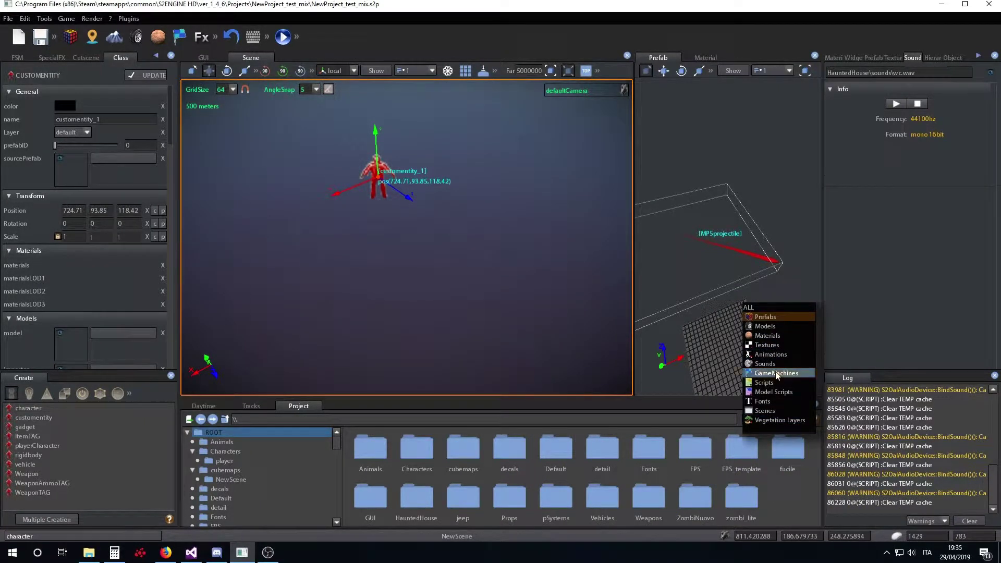
click(790, 469)
Create a new game machine file named play_sound in the project's ROOT folder
right_click(790, 501)
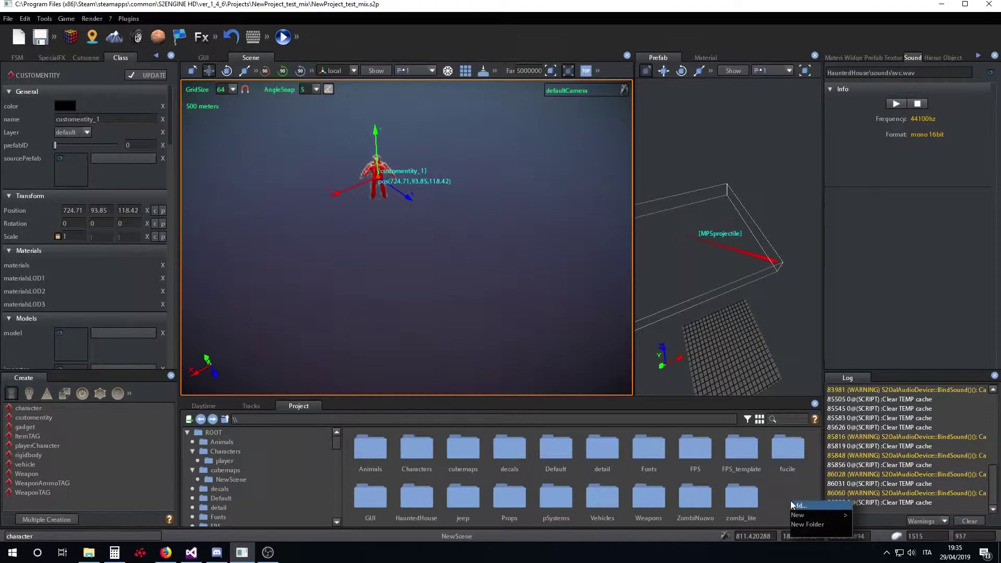
mouse_move(818, 513)
click(880, 463)
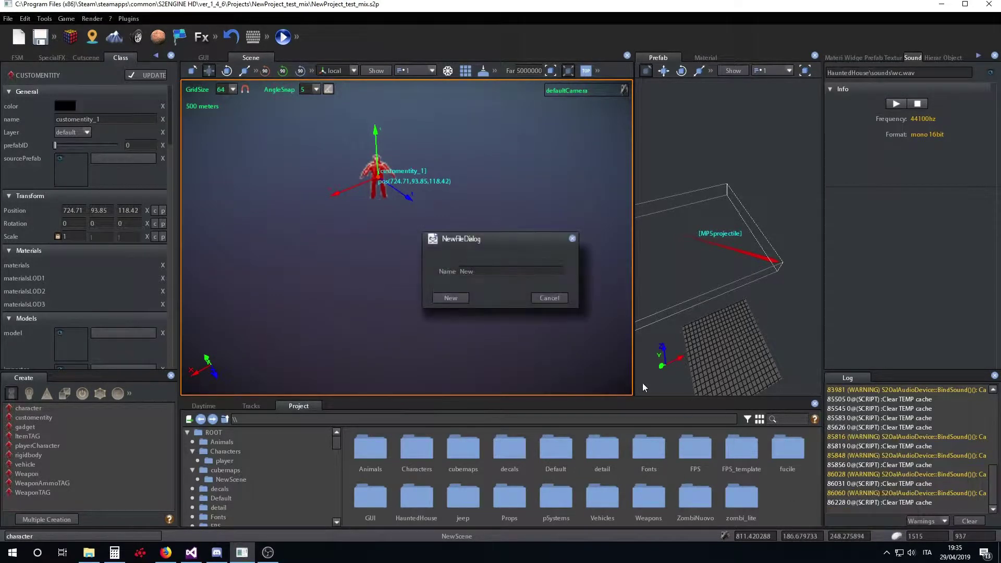
text(Play)
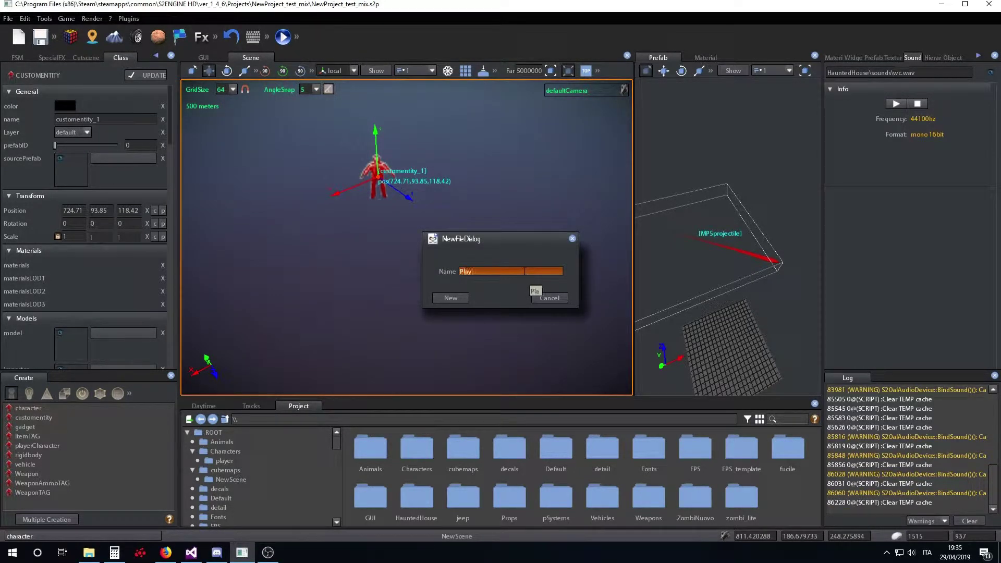
text(_)
key(BackSpace)
key(BackSpace)
key(BackSpace)
key(BackSpace)
key(BackSpace)
text(Sound)
key(BackSpace)
key(BackSpace)
key(BackSpace)
key(BackSpace)
key(BackSpace)
text(play_sound)
click(461, 301)
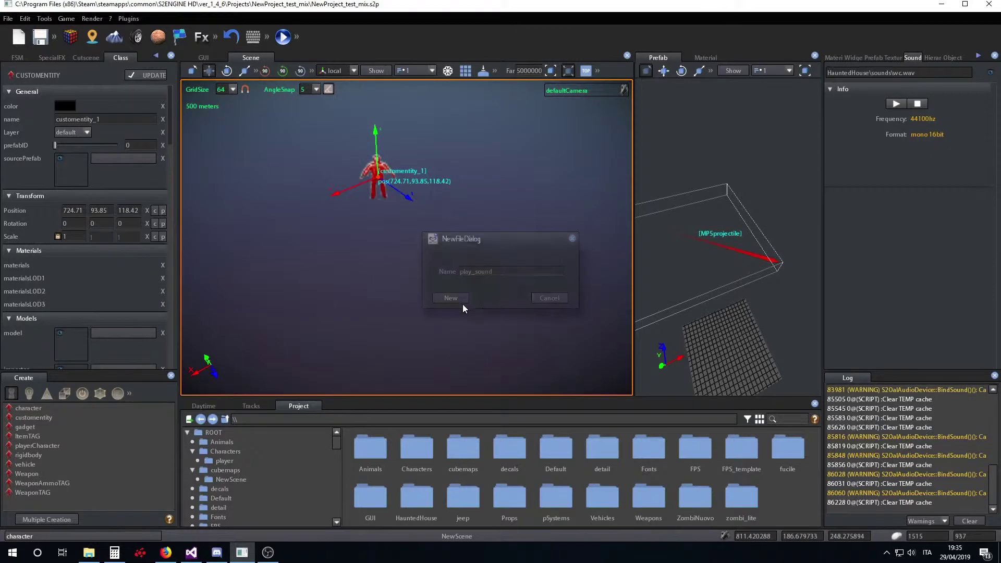
Assign the play_sound game machine to the custom entity in the scene
click(787, 498)
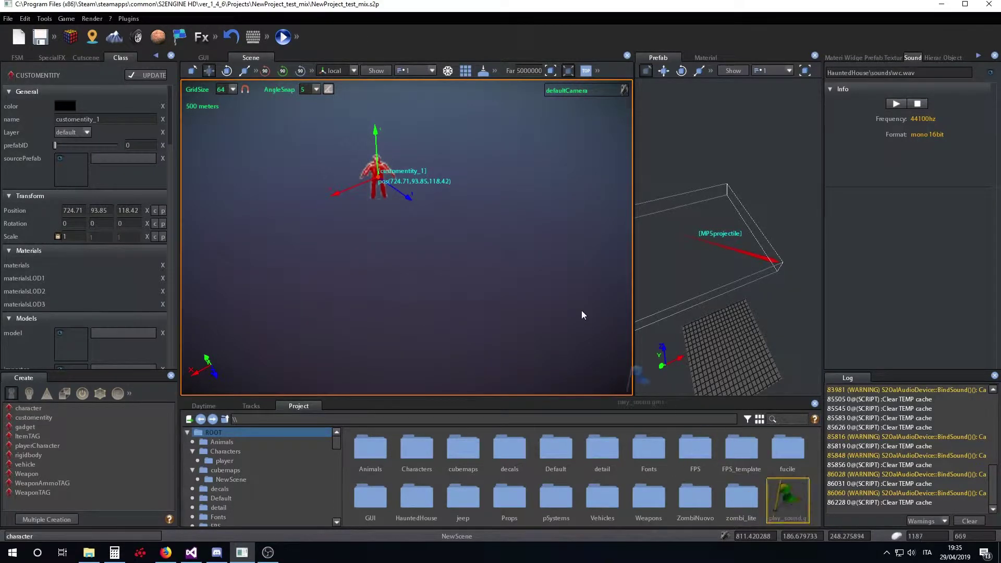
right_click(376, 178)
click(383, 180)
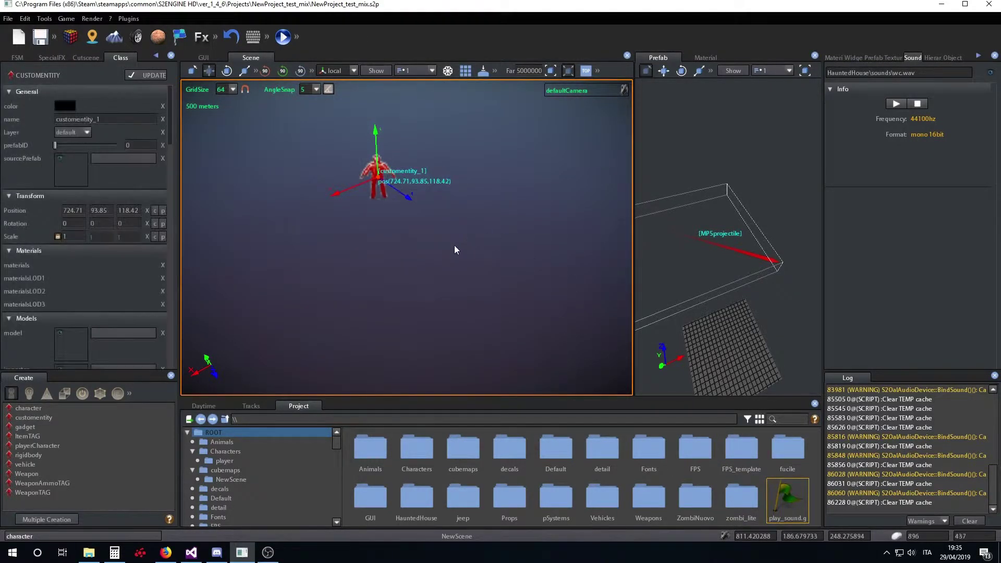
Find the fsm entry in the custom entity's Behaviour properties and open play_sound.gms for graph editing
scroll(112, 210, down, 10)
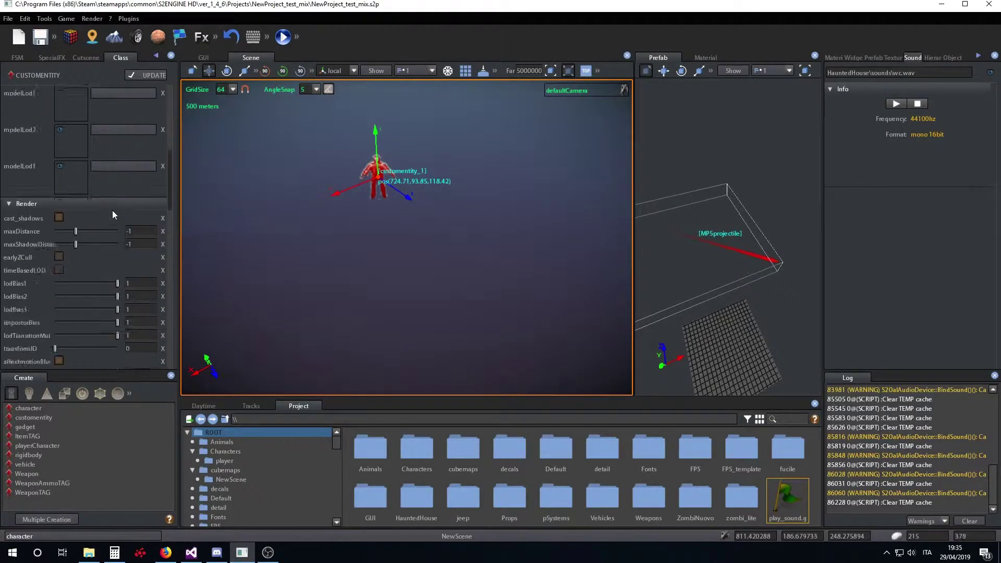
scroll(132, 197, down, 5)
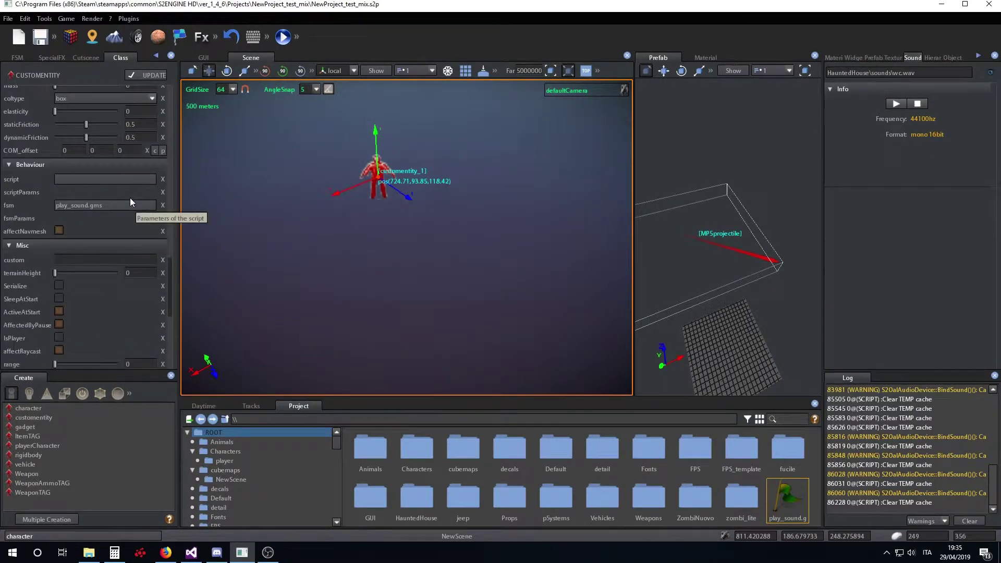
double_click(108, 205)
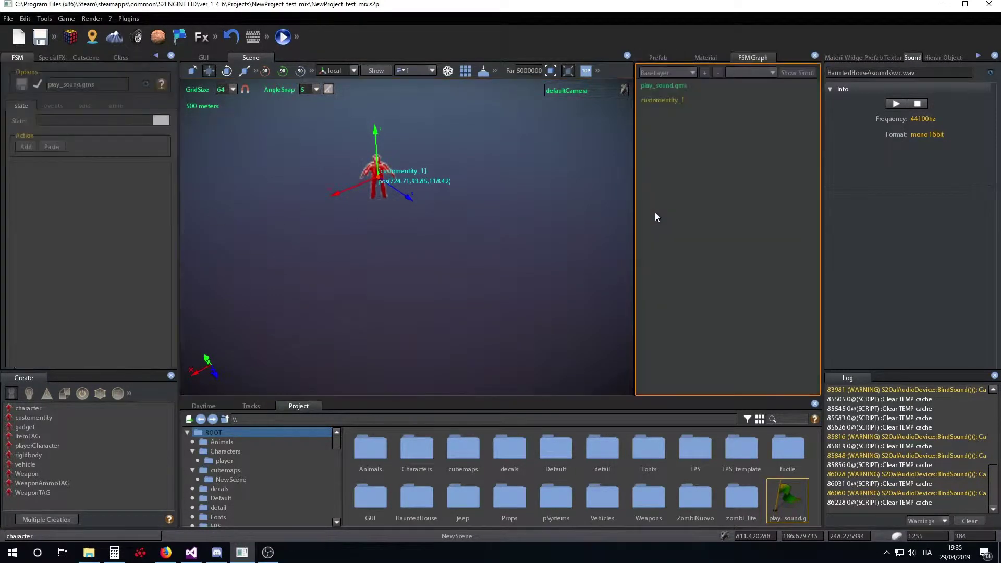
Add a new state to the play_sound graph and name it INIT
right_click(696, 182)
click(706, 188)
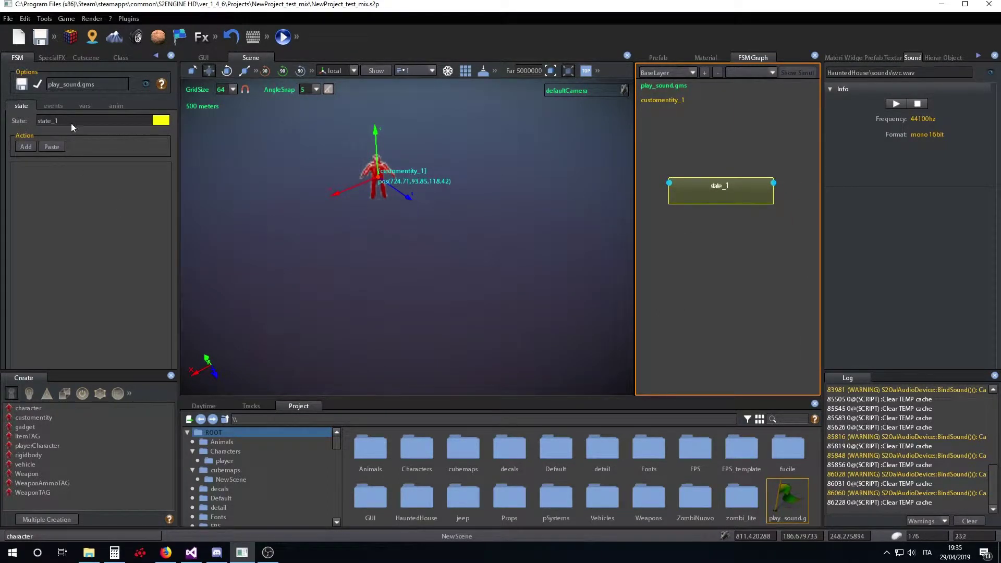
click(98, 118)
key(BackSpace)
key(BackSpace)
key(BackSpace)
key(BackSpace)
key(BackSpace)
key(BackSpace)
key(BackSpace)
text(INIT)
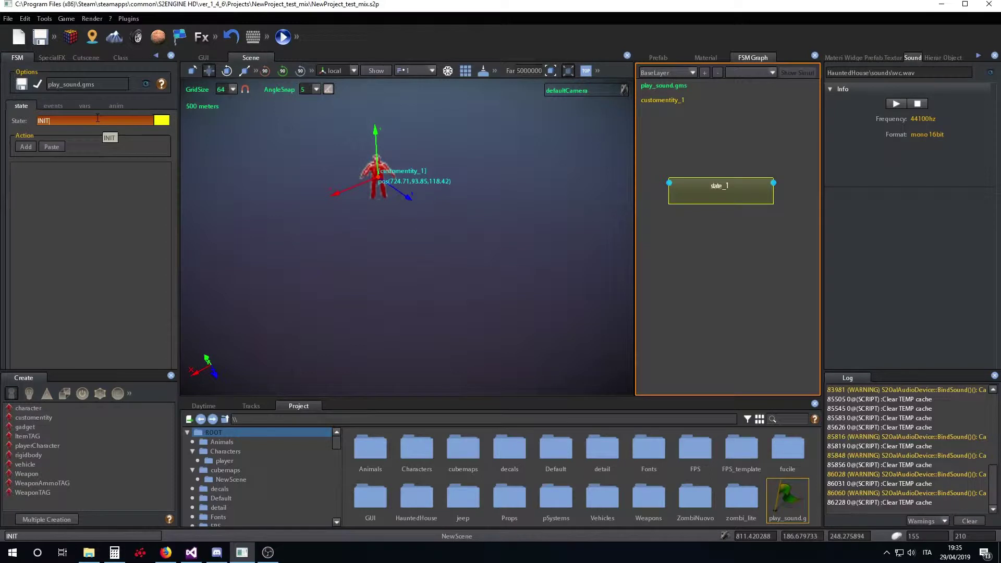
key(Return)
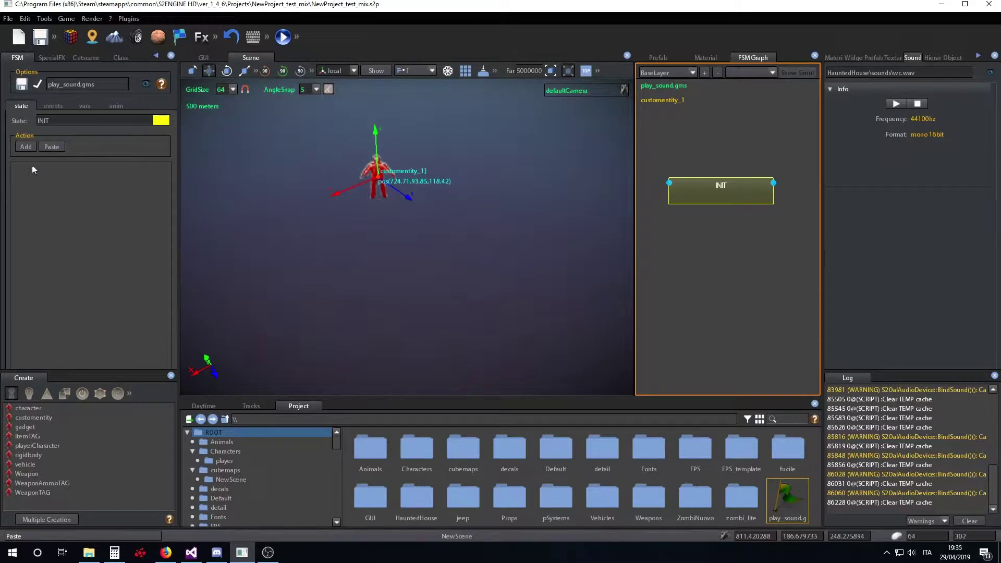
Find the SetSource audio action and add it to the INIT state with its default settings
click(26, 148)
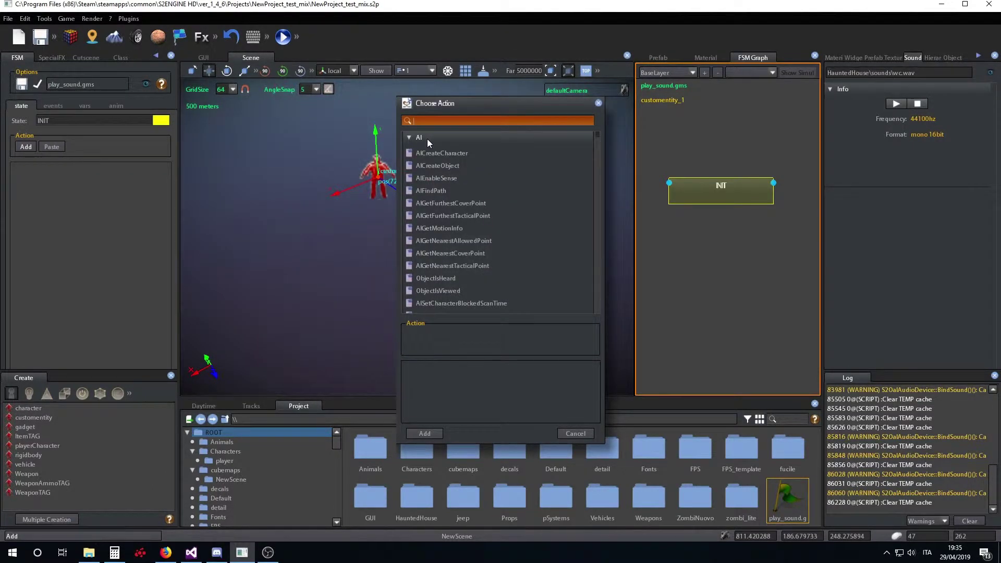
text(soun)
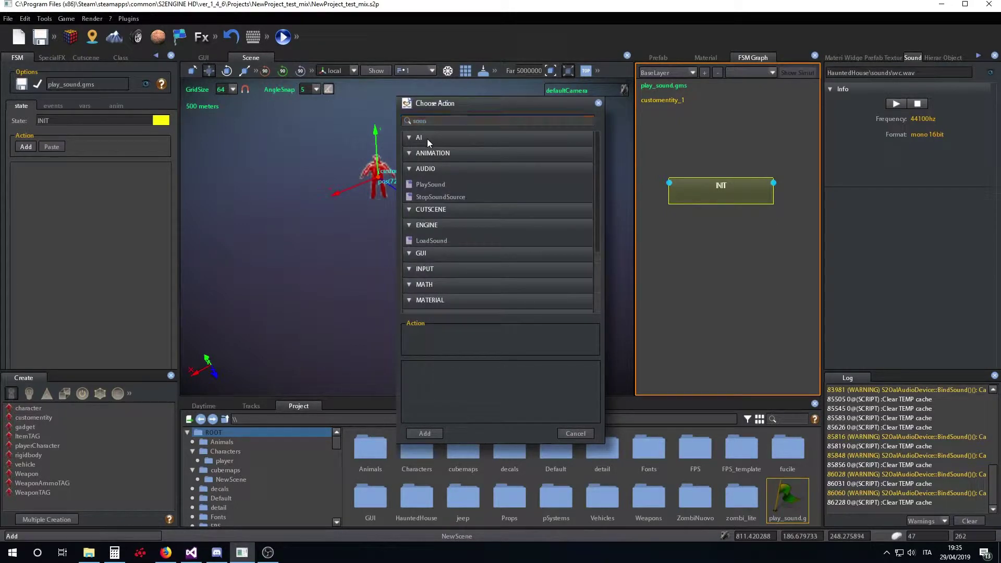
scroll(450, 240, down, 3)
scroll(451, 240, up, 3)
click(445, 123)
key(BackSpace)
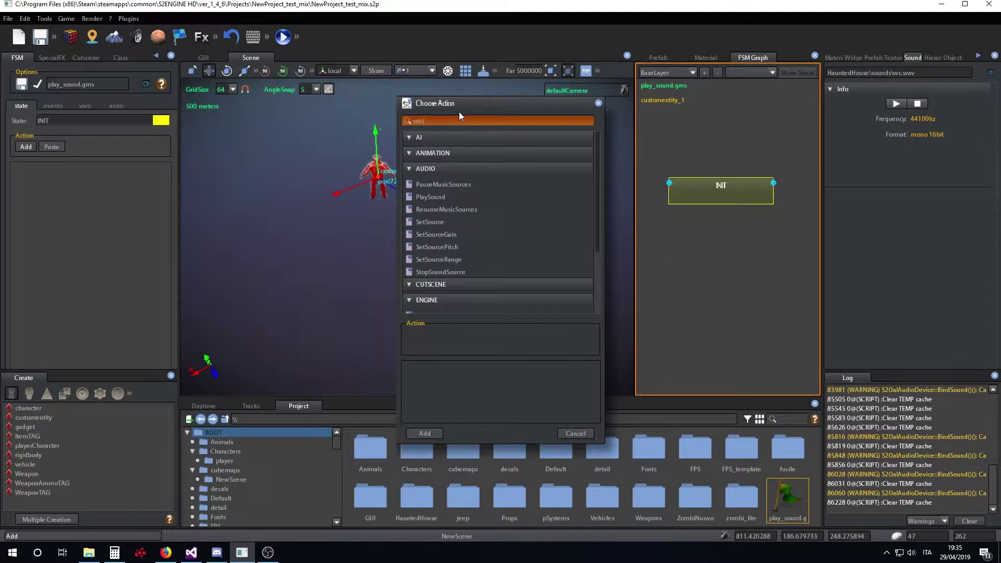
text(rc)
scroll(420, 195, down, 3)
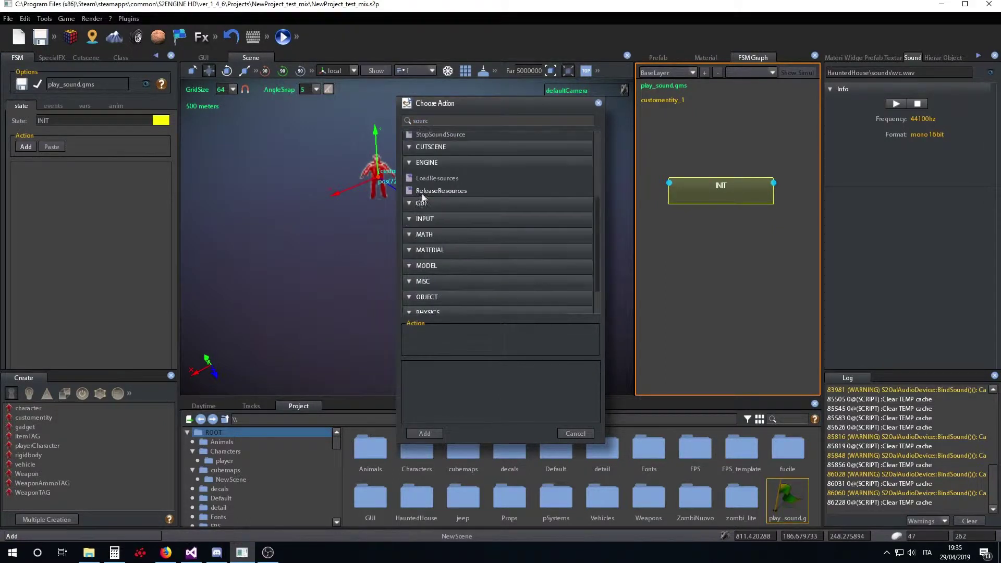
scroll(453, 246, up, 3)
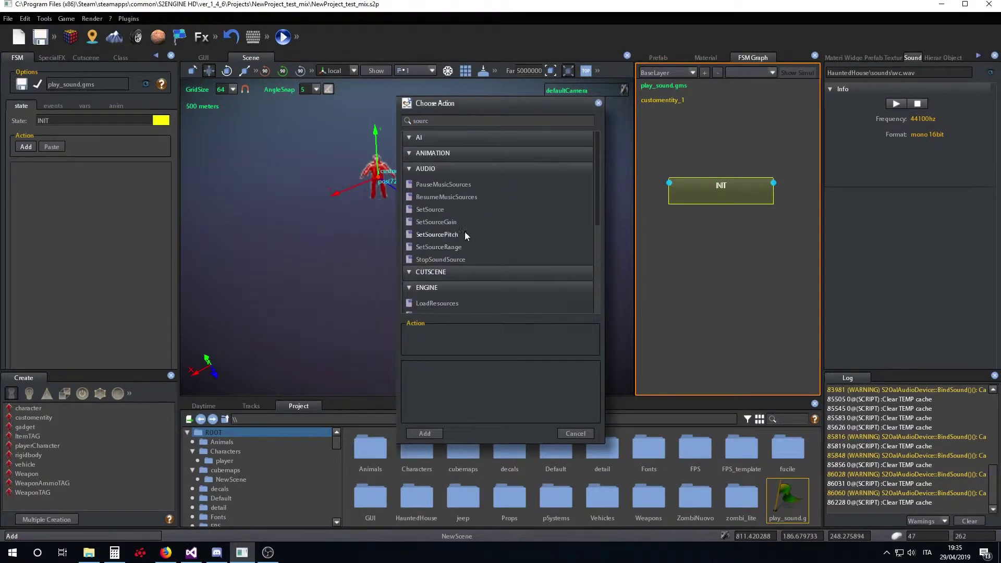
click(437, 209)
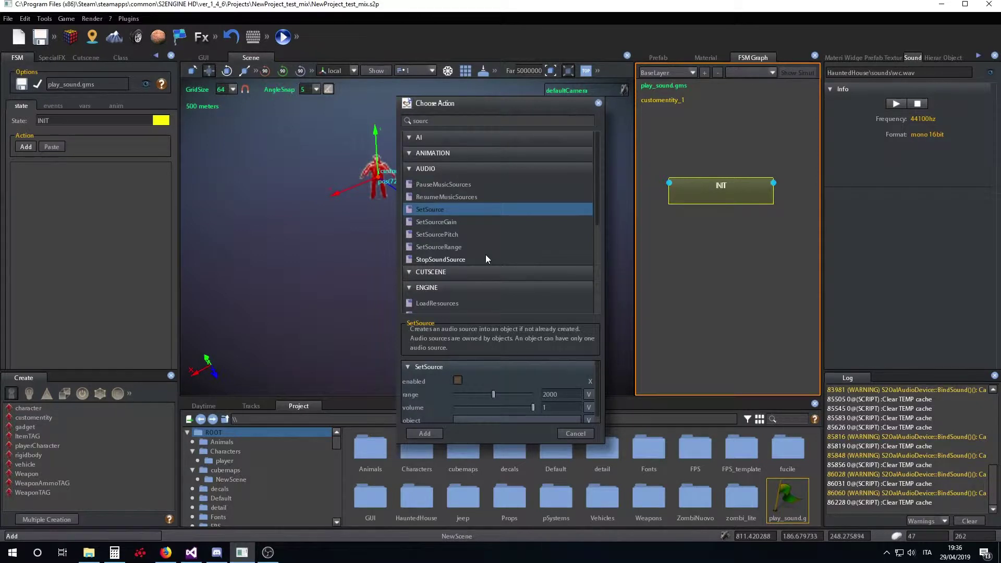
click(427, 433)
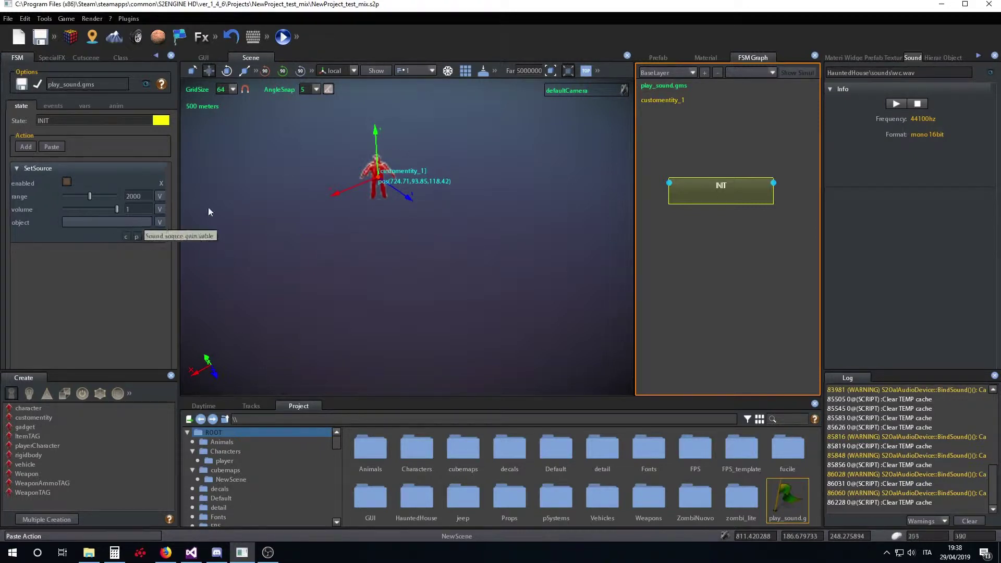
scroll(396, 244, up, 5)
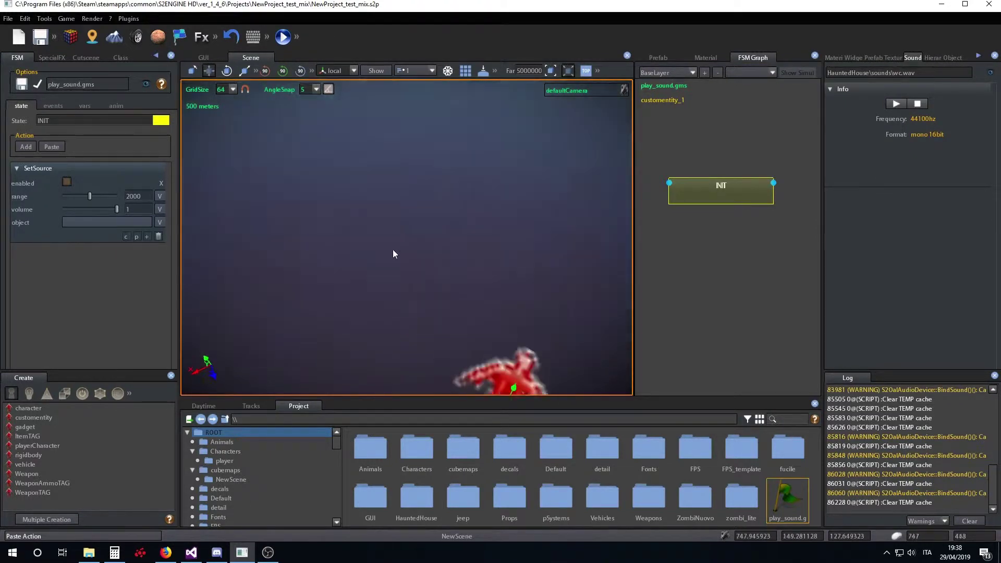
scroll(441, 245, down, 3)
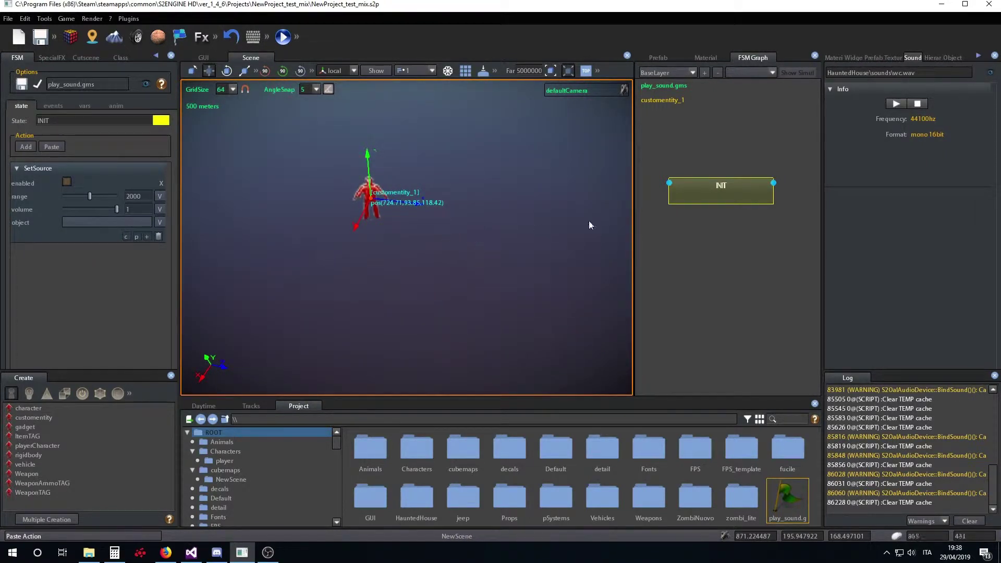
Add a transition to the INIT state and set its event to ACTION, repositioning the node in the graph
drag(698, 195, 696, 145)
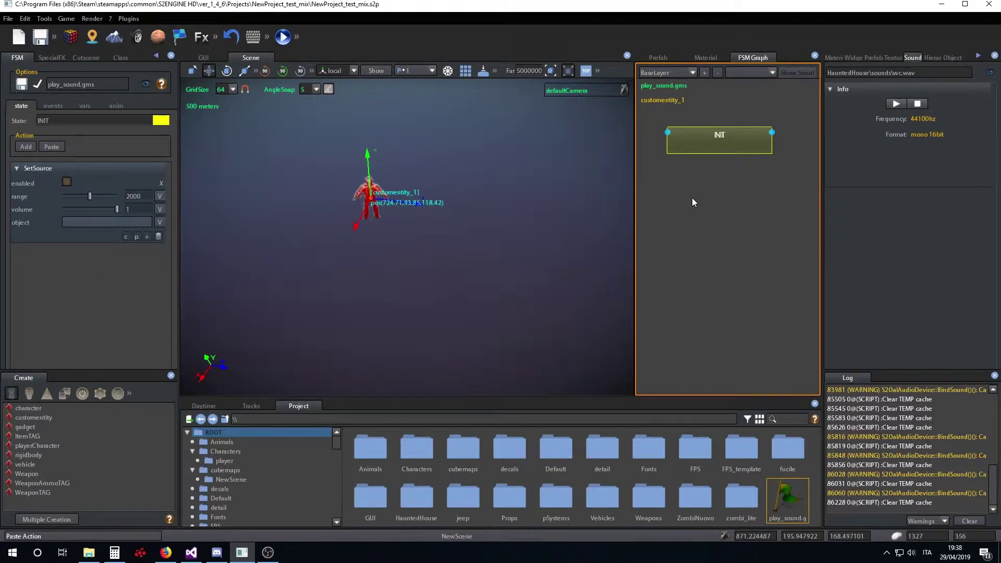
right_click(714, 149)
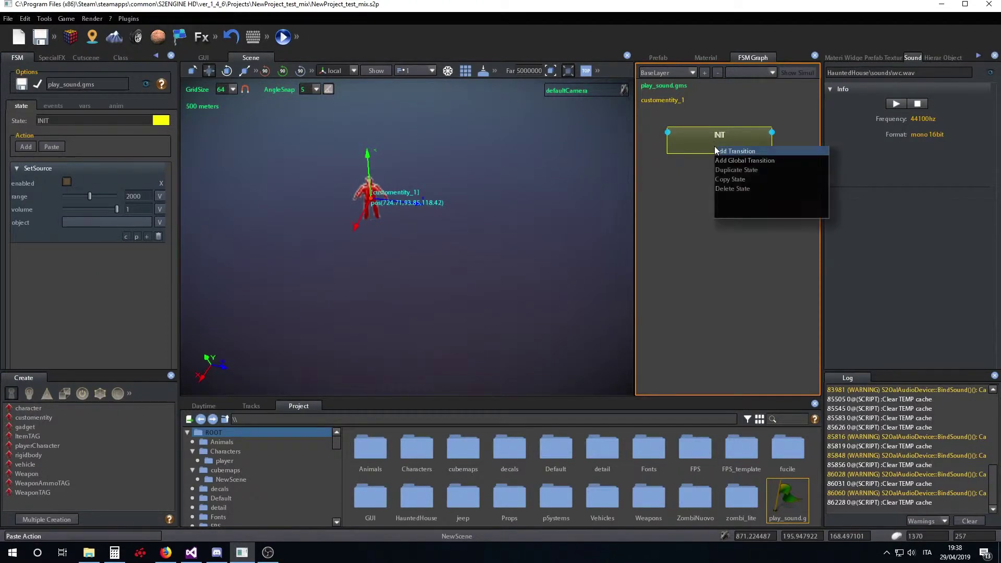
click(730, 151)
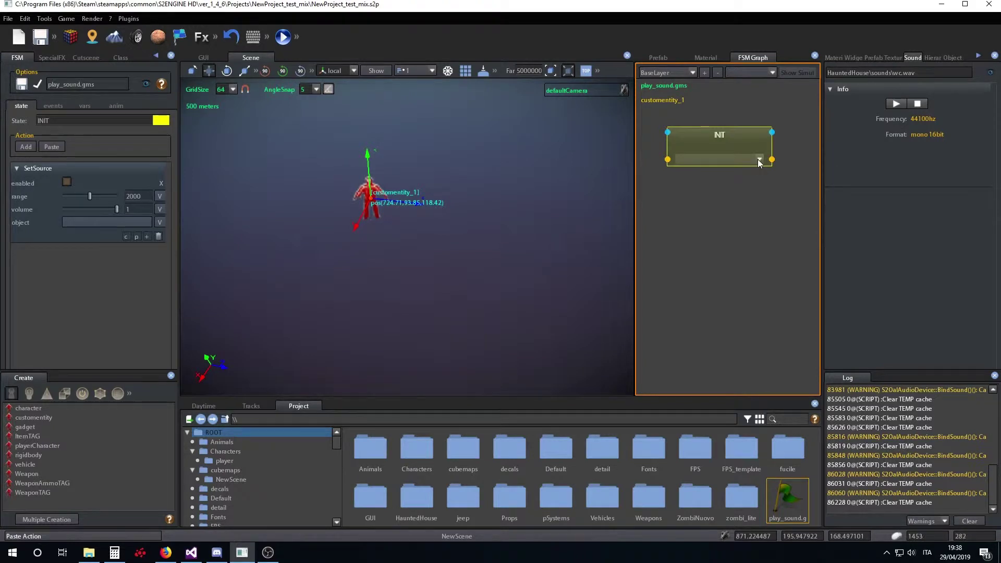
click(758, 158)
mouse_move(760, 172)
mouse_down()
mouse_move(763, 260)
mouse_move(767, 170)
mouse_move(765, 187)
mouse_up()
click(698, 216)
drag(675, 142, 668, 120)
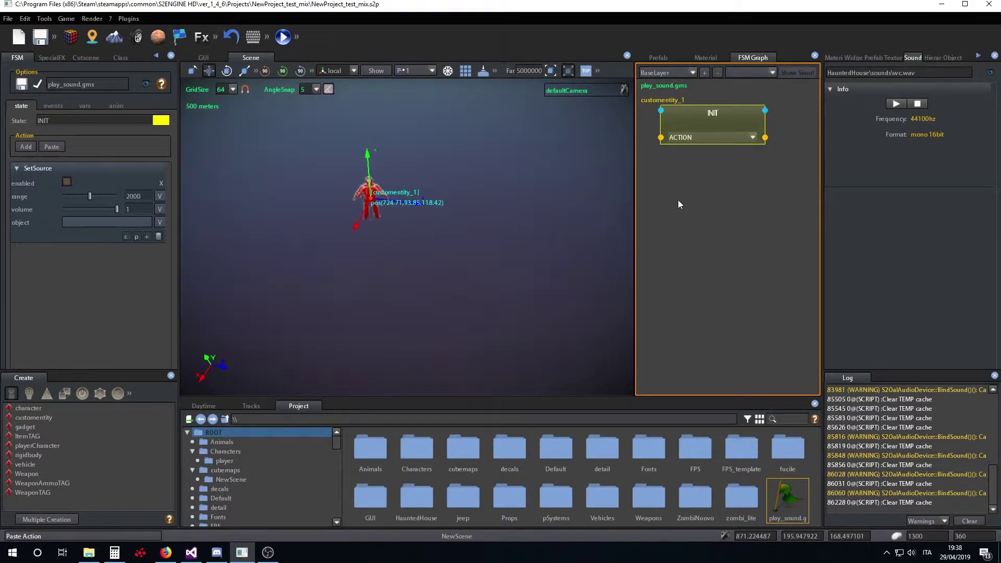
drag(712, 113, 718, 156)
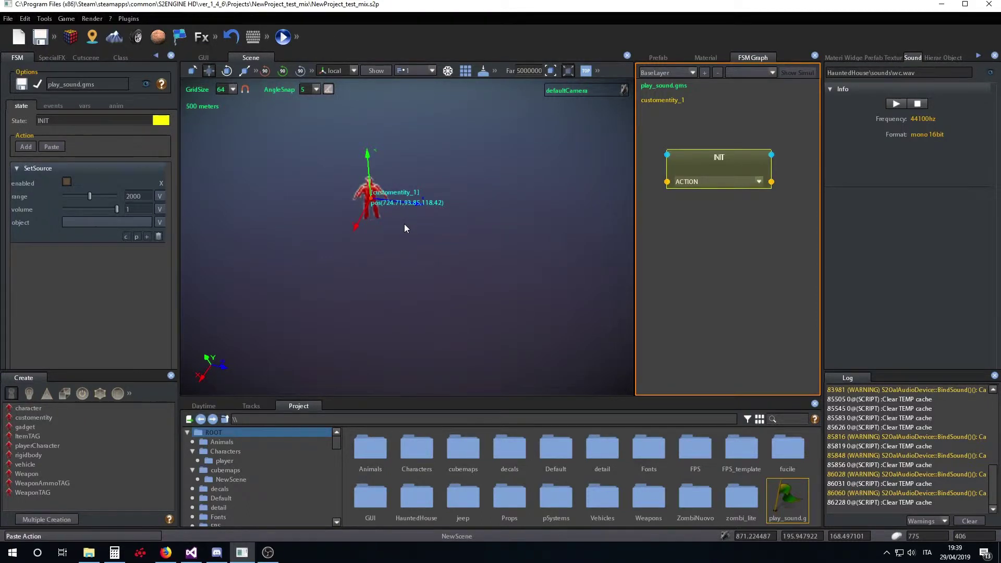
Add a second state below INIT and name it PLAYING_SOUND
right_click(709, 229)
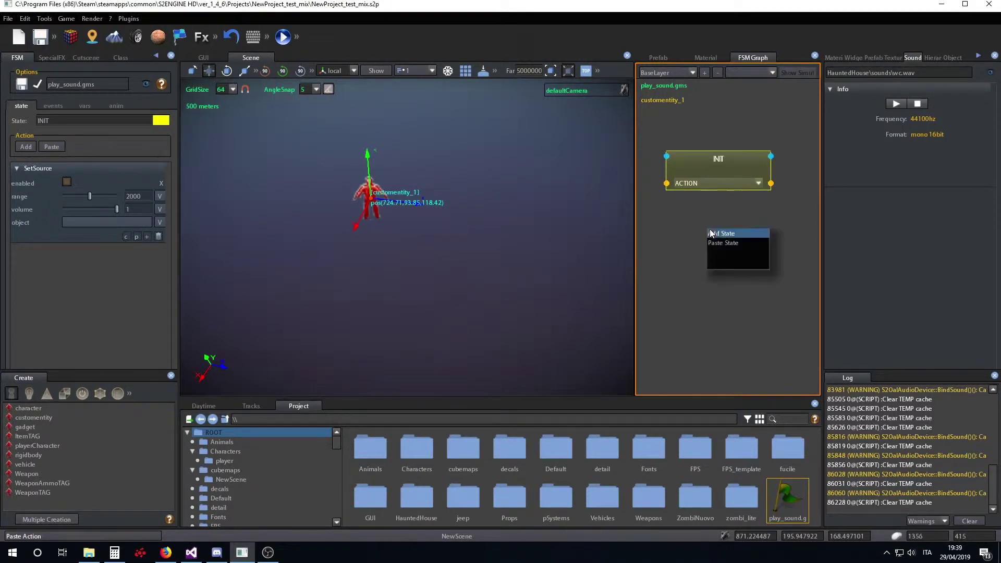
click(722, 233)
click(130, 120)
text(PLAYING)
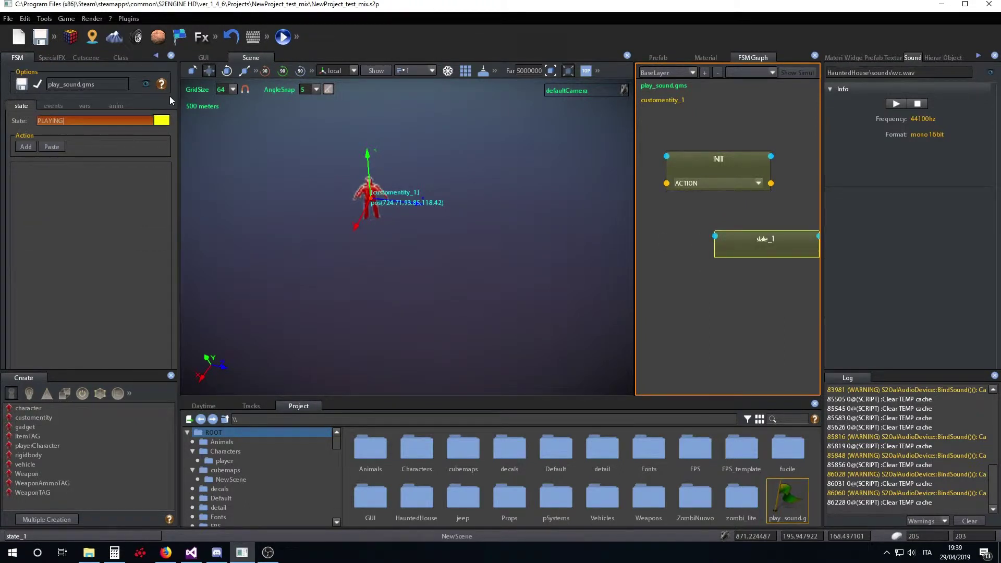
text(_SOUND)
key(Return)
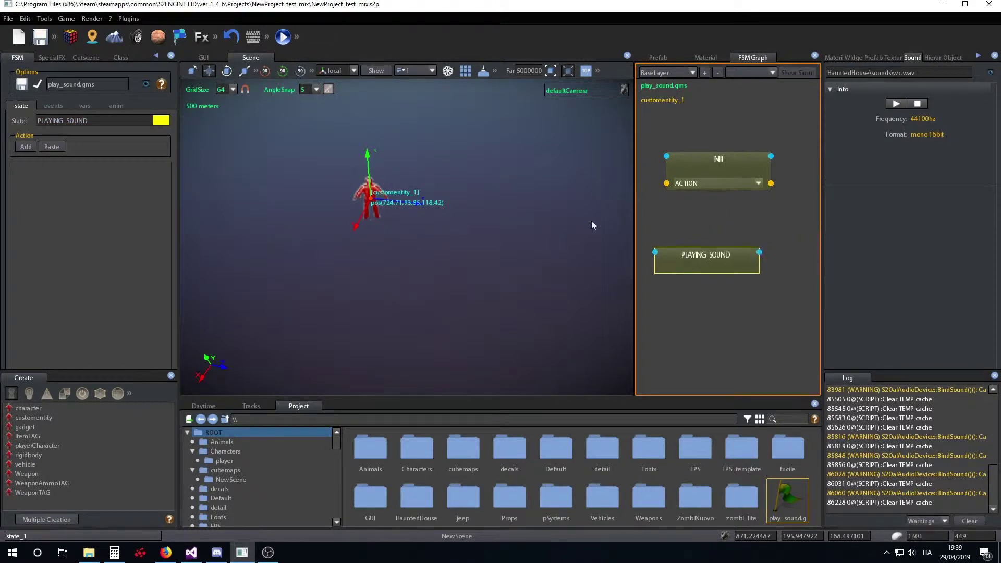
Colour the PLAYING_SOUND state blue and connect INIT's ACTION transition to it
click(160, 120)
click(229, 162)
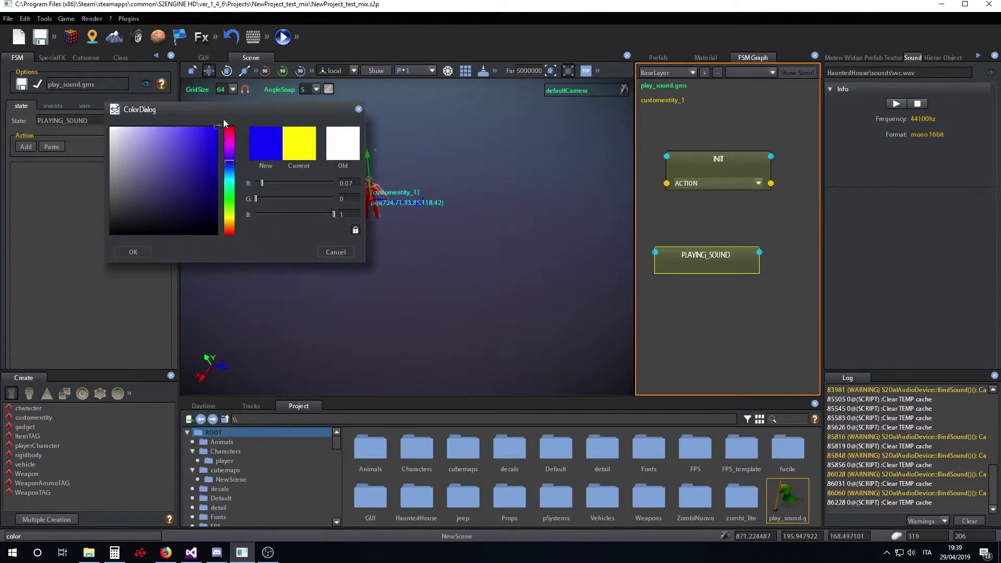
click(133, 252)
drag(770, 183, 738, 283)
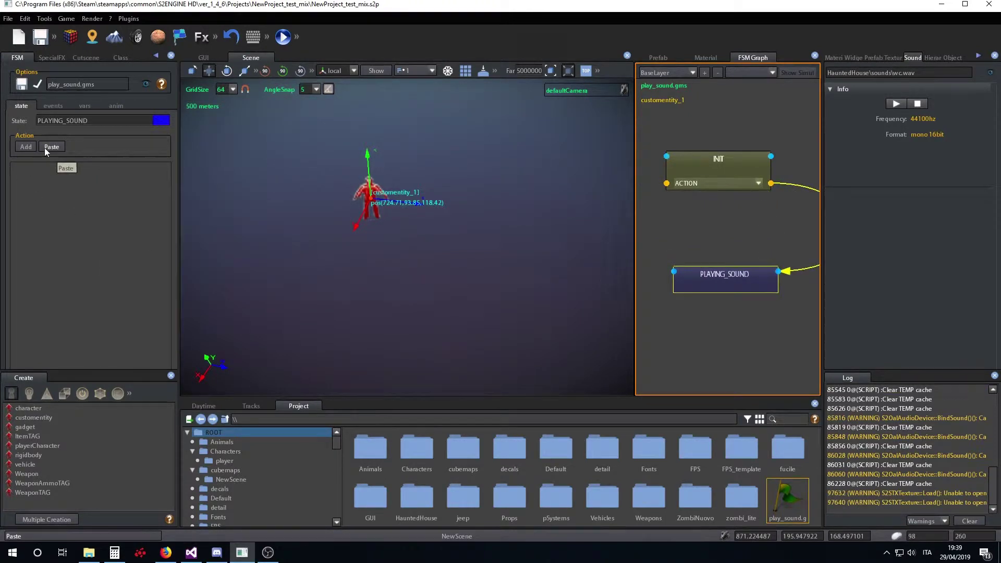
Find the PlaySound audio action and add it to the PLAYING_SOUND state
click(24, 146)
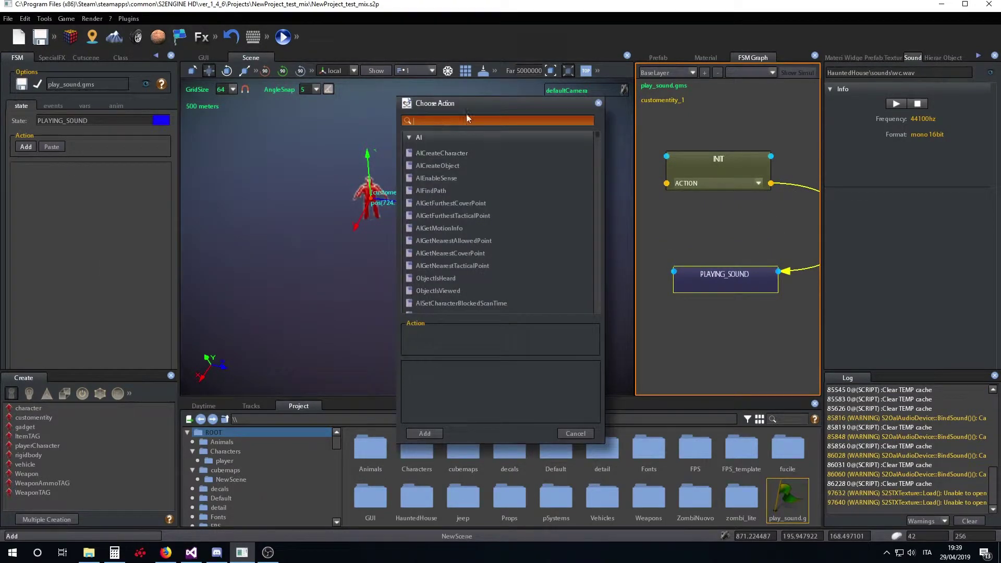
text(play)
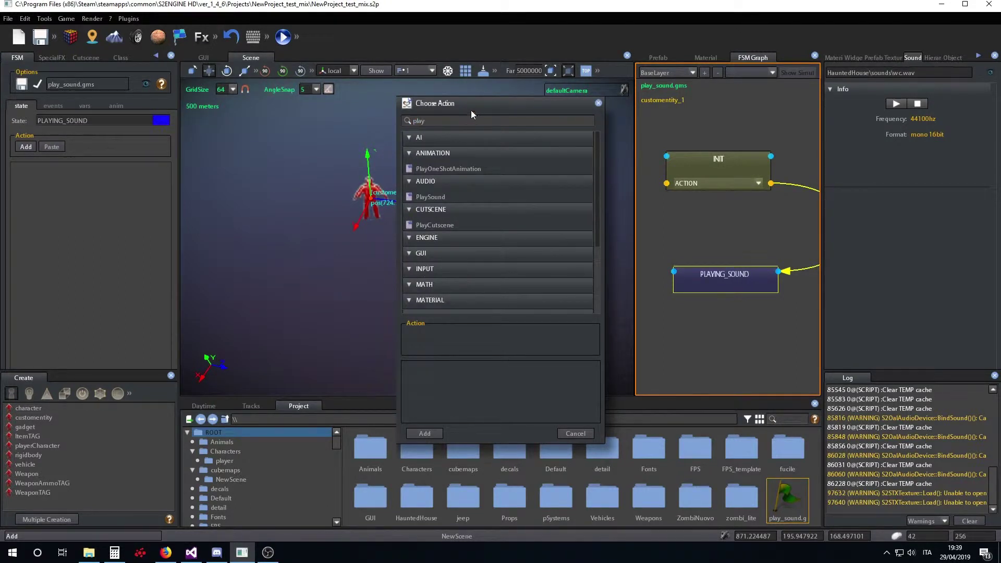
click(446, 196)
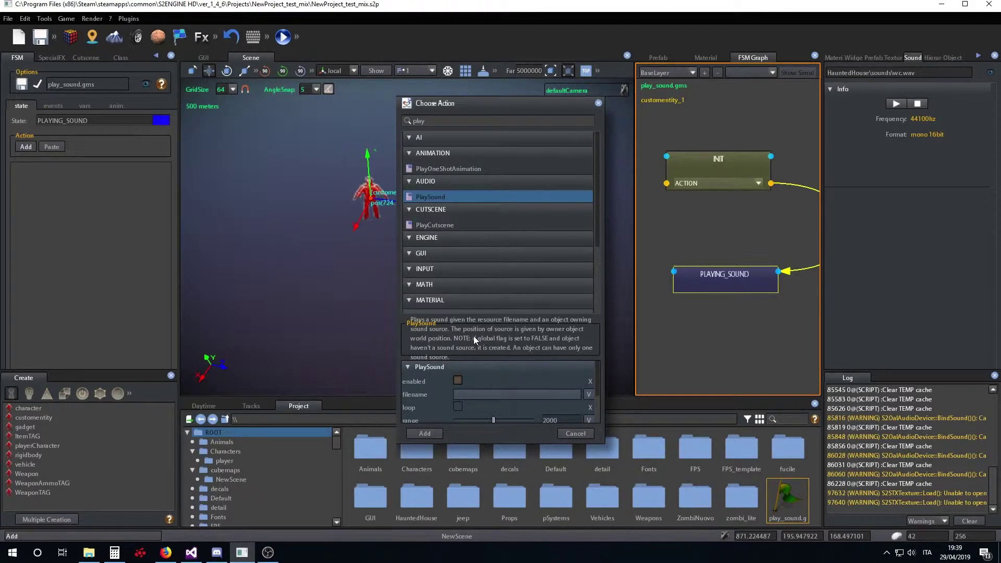
click(425, 433)
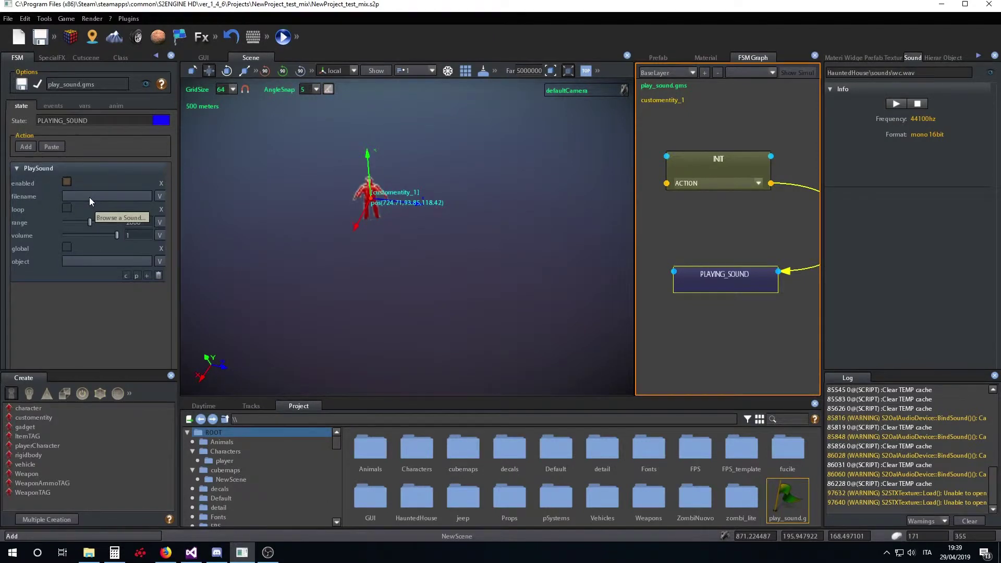
click(89, 197)
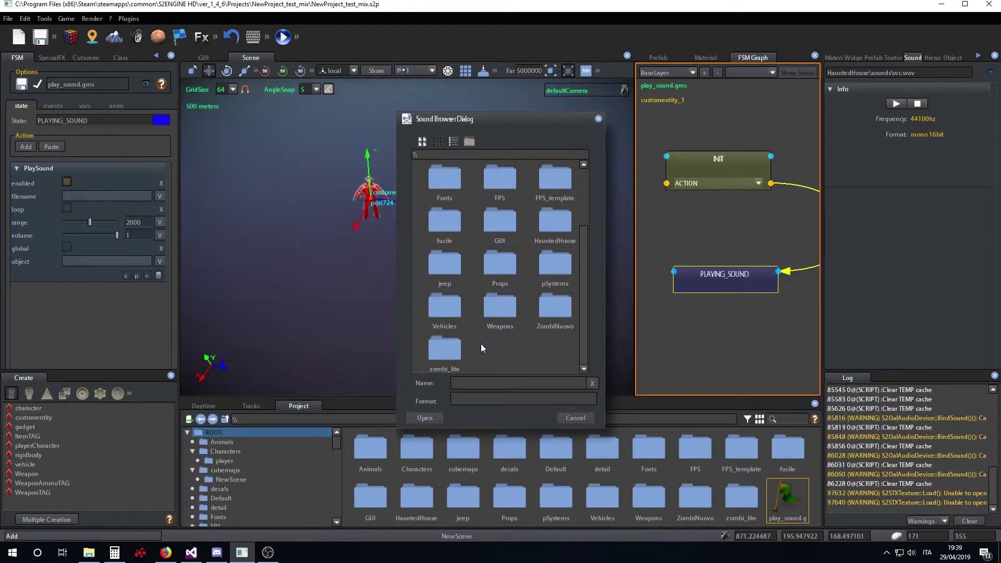
click(575, 417)
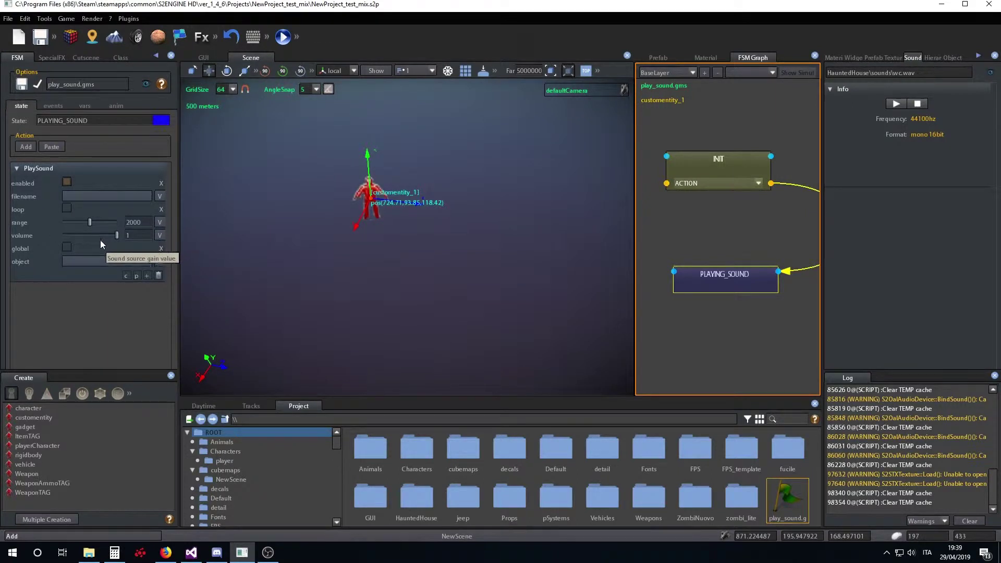
mouse_move(111, 235)
mouse_down()
mouse_move(57, 236)
mouse_move(105, 237)
mouse_up()
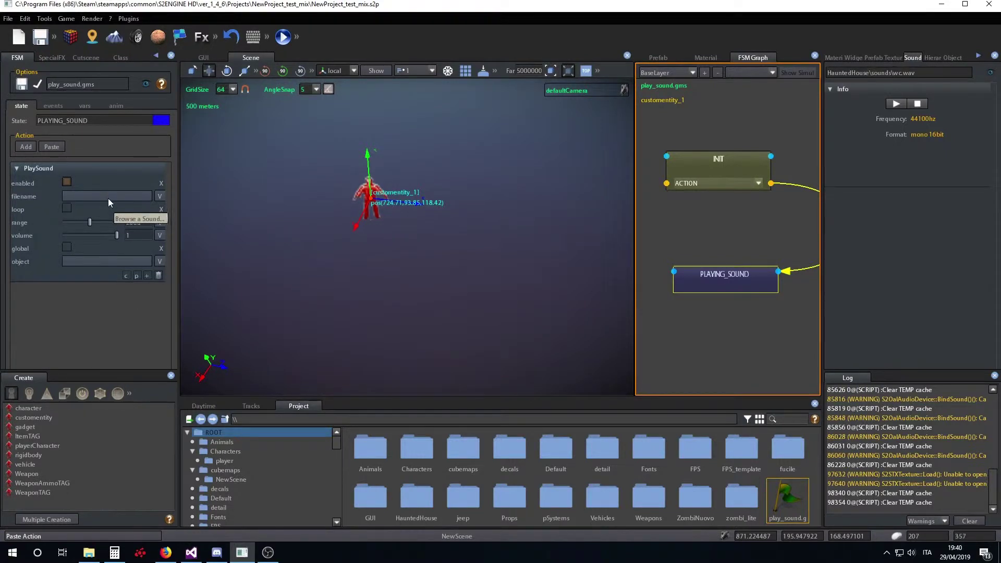
Set the PlaySound action's filename to tv_noise.wav from the HauntedHouse\sounds folder
click(159, 196)
scroll(504, 276, up, 2)
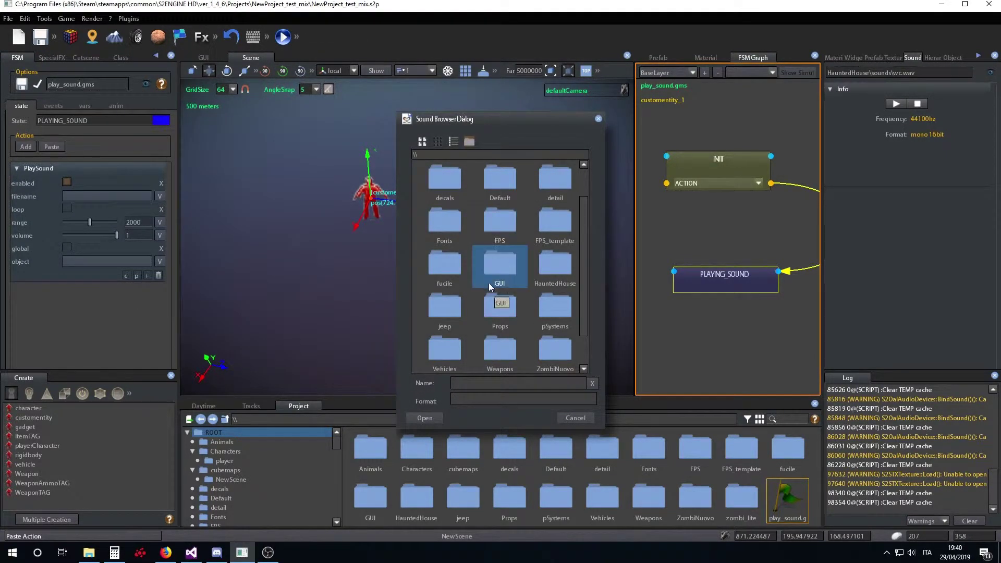
double_click(555, 307)
scroll(491, 239, down, 1)
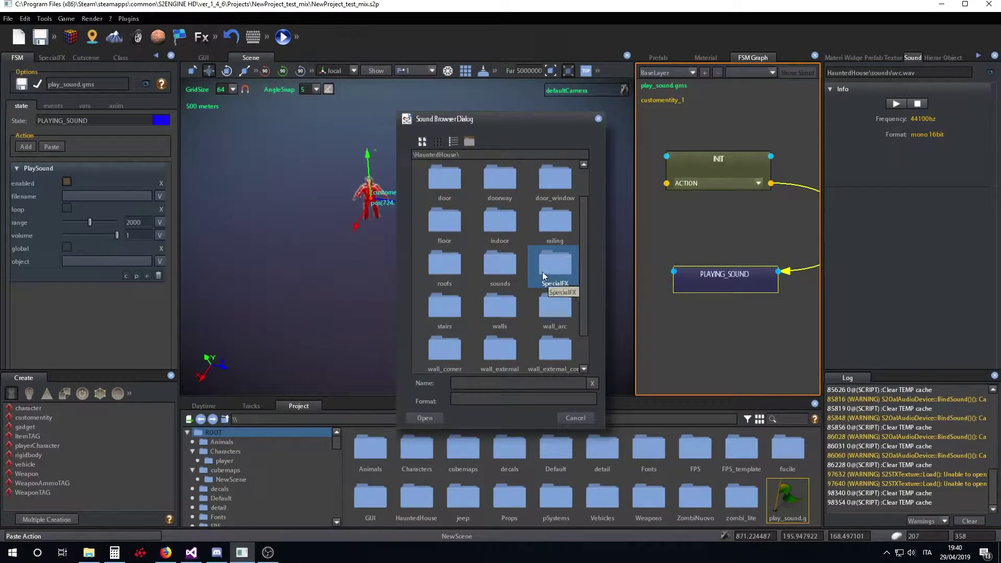
double_click(505, 265)
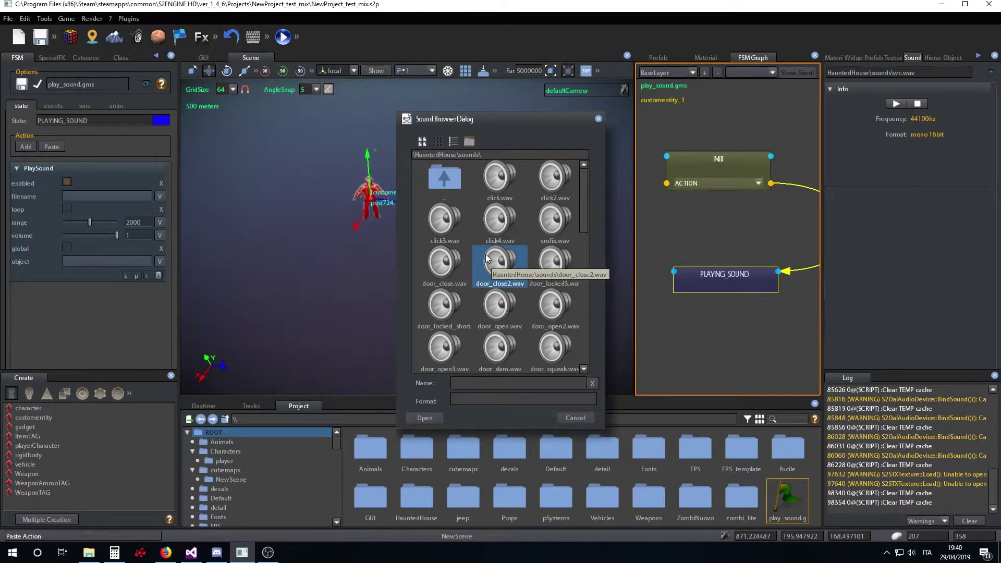
scroll(486, 255, down, 3)
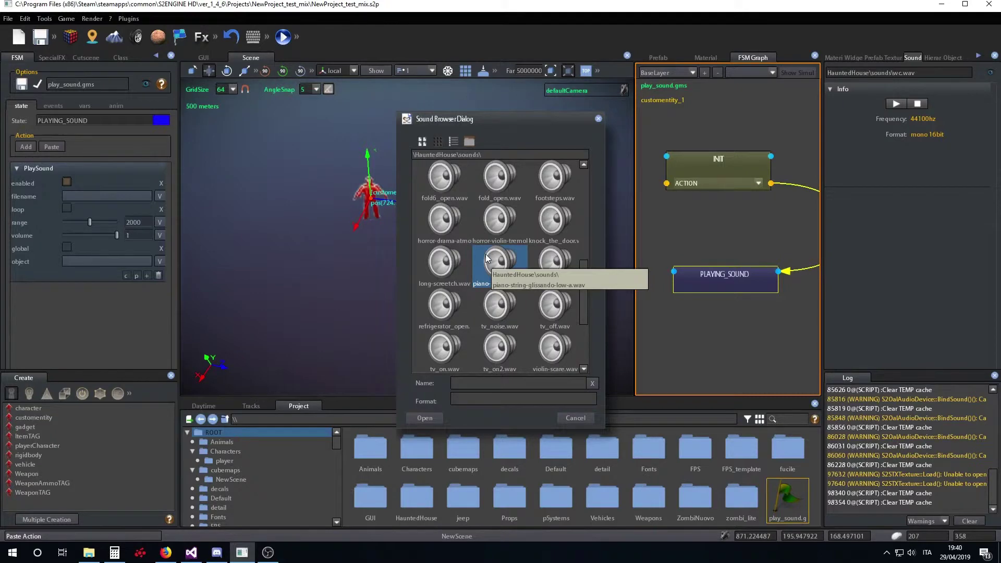
scroll(488, 259, down, 2)
click(496, 236)
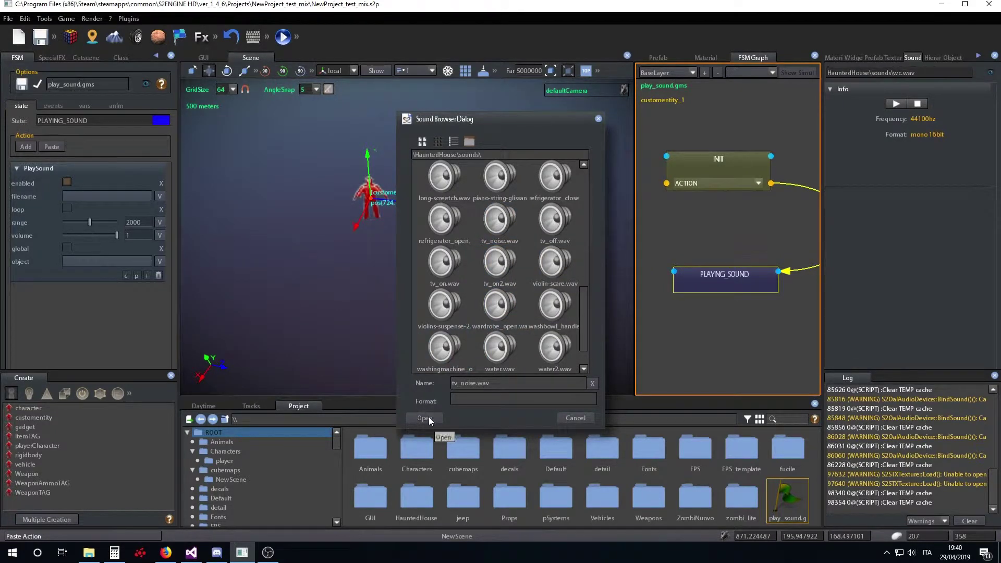
click(426, 418)
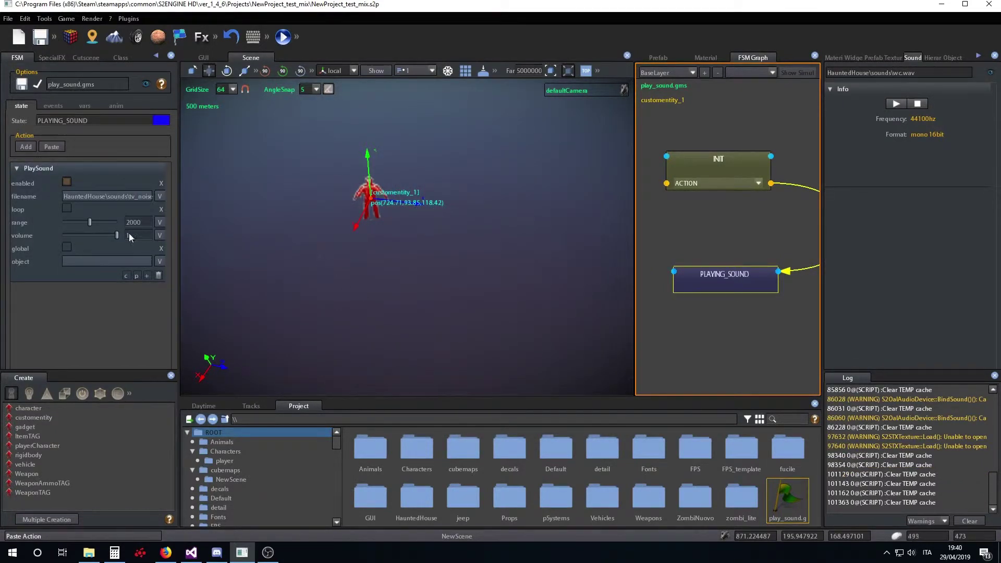
Set the PlaySound action's filename to wc.wav from HauntedHouse\sounds and move the PLAYING_SOUND state closer below INIT
click(160, 196)
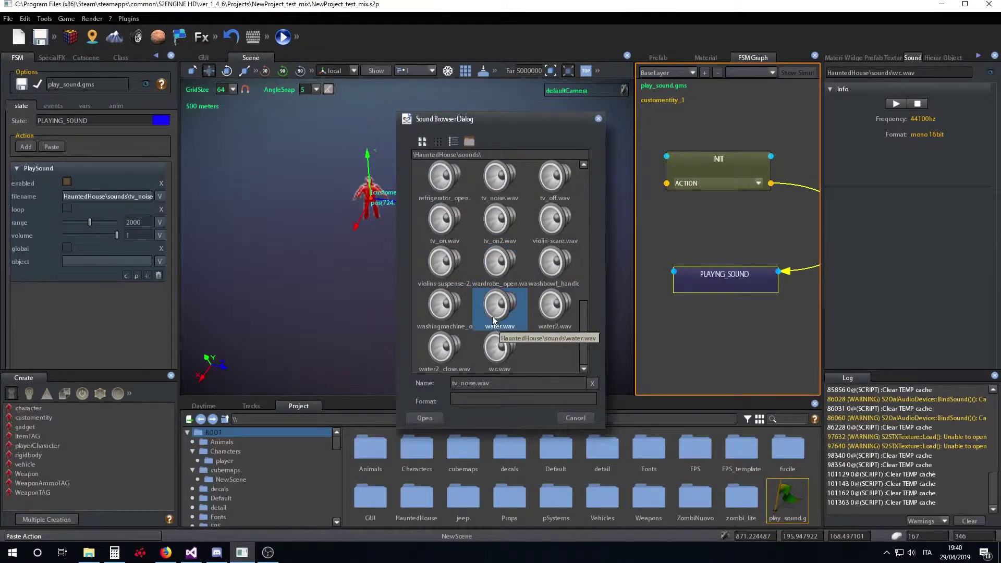
click(503, 352)
click(422, 418)
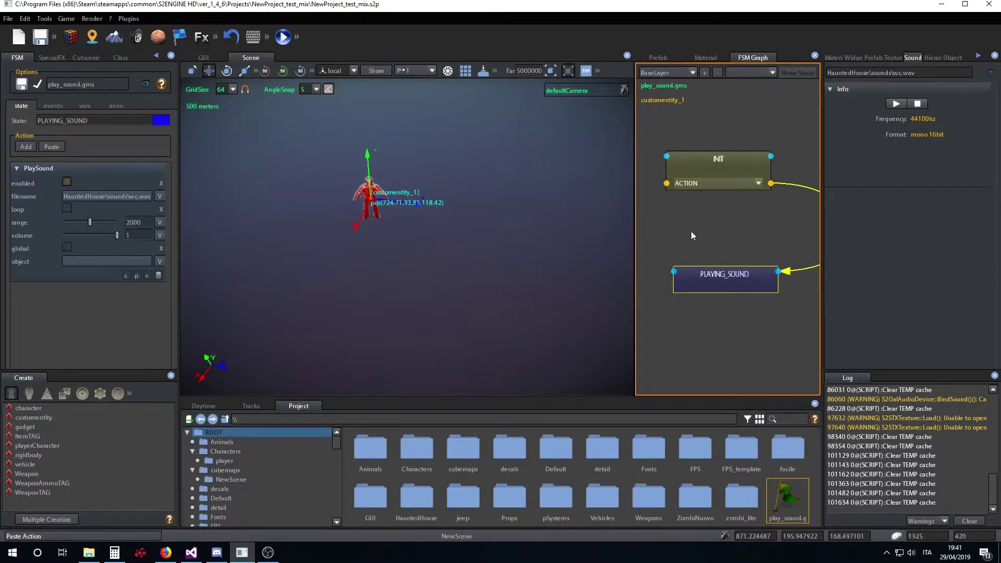
drag(724, 279, 722, 258)
drag(700, 164, 703, 164)
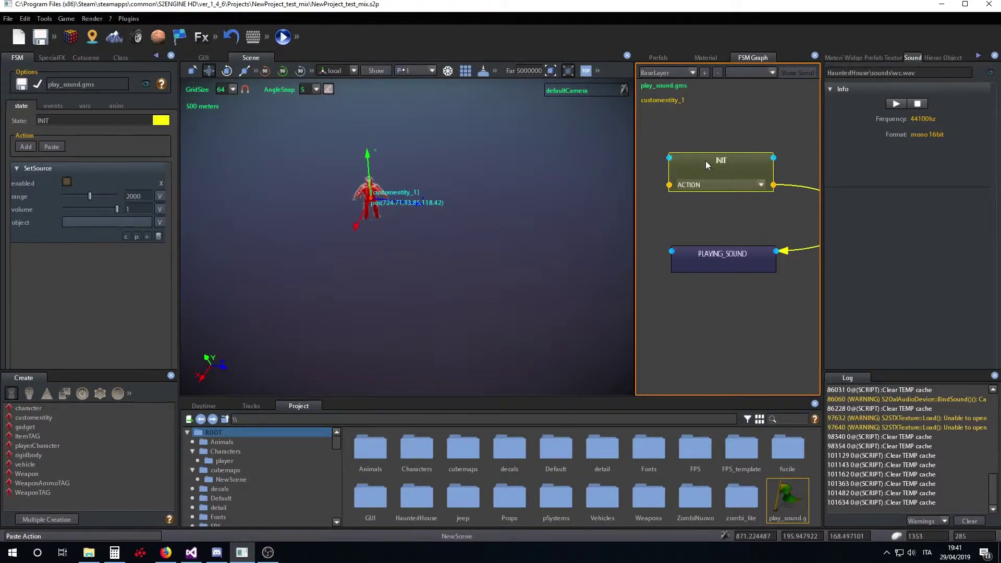
Apply the play_sound state machine and select the ACTION event in the custom entity's class properties
click(121, 58)
scroll(104, 221, down, 5)
scroll(104, 221, down, 5)
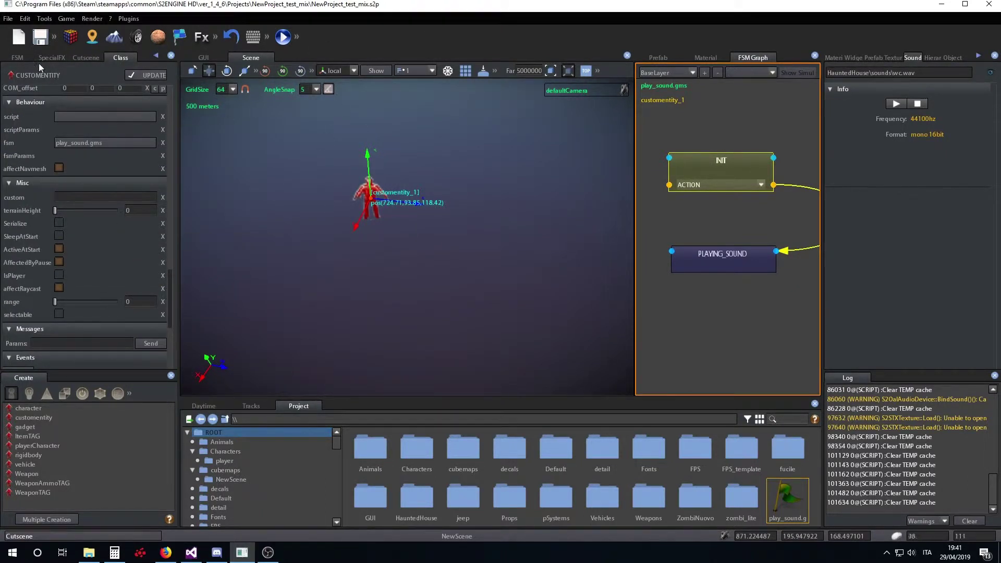
click(19, 58)
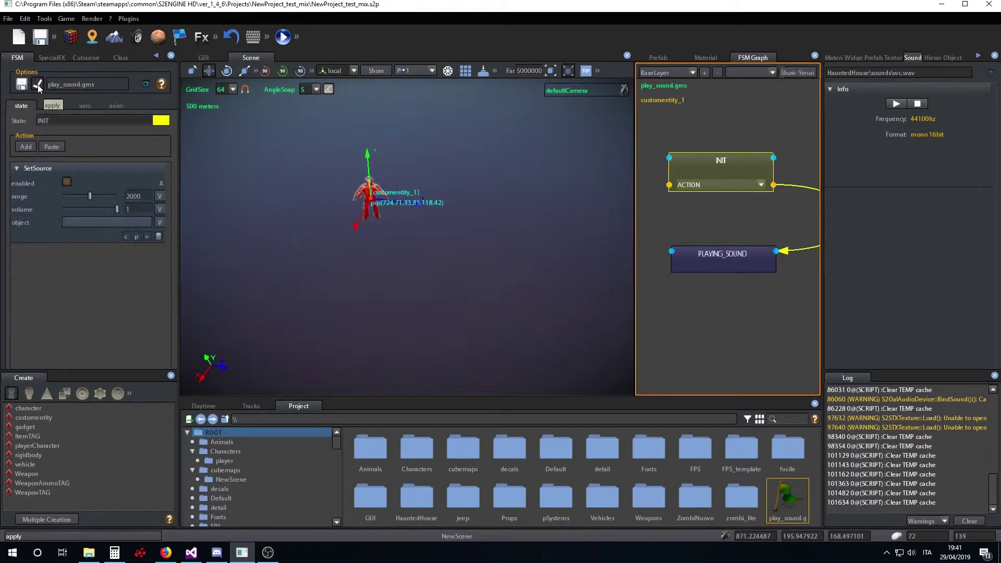
drag(720, 255, 717, 257)
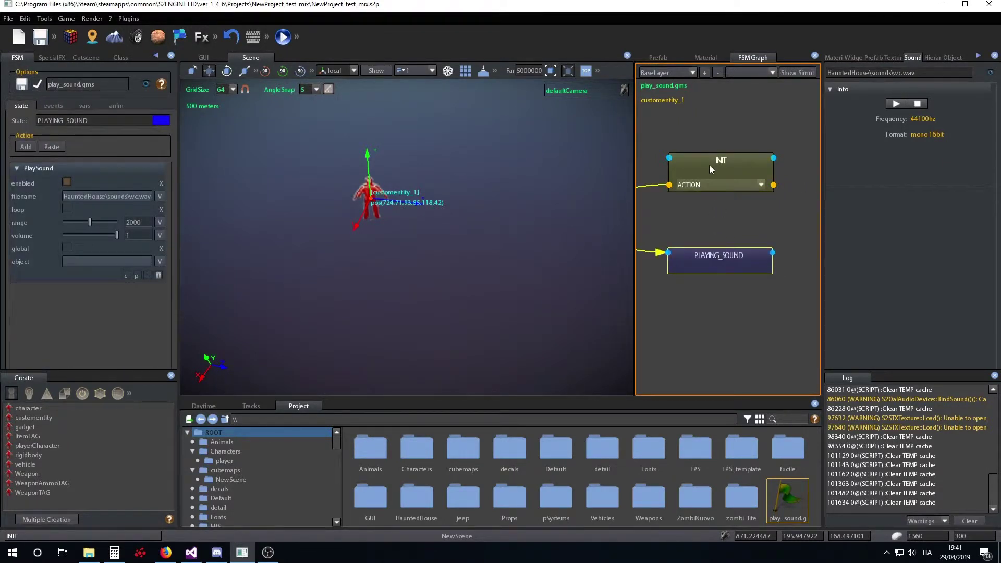
drag(710, 171, 711, 176)
click(120, 58)
scroll(57, 167, down, 15)
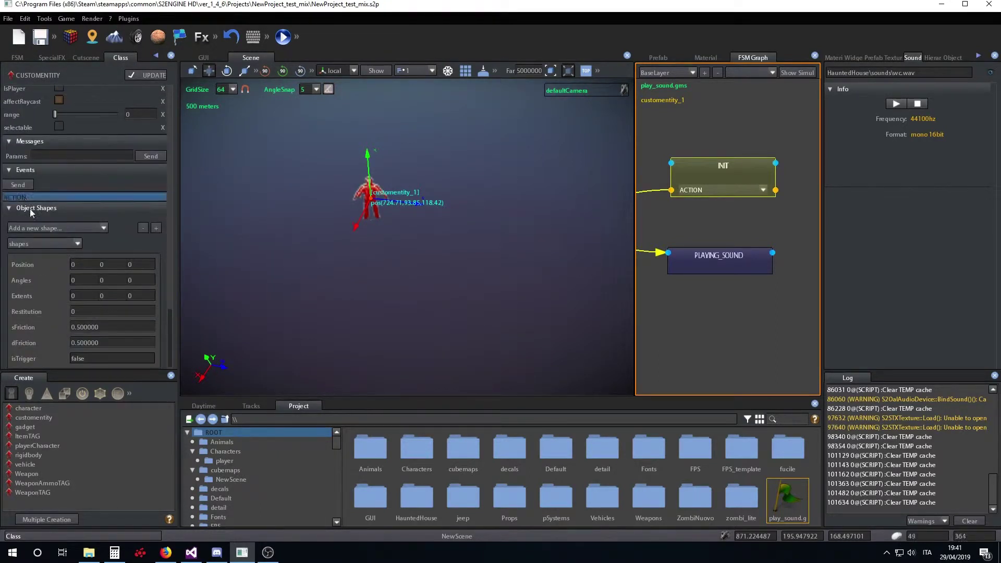
Frame customentity_1 in the scene, update the entity and check the state machine's simulation flow
click(440, 245)
key(f)
scroll(451, 204, down, 3)
scroll(452, 205, up, 2)
scroll(452, 204, down, 2)
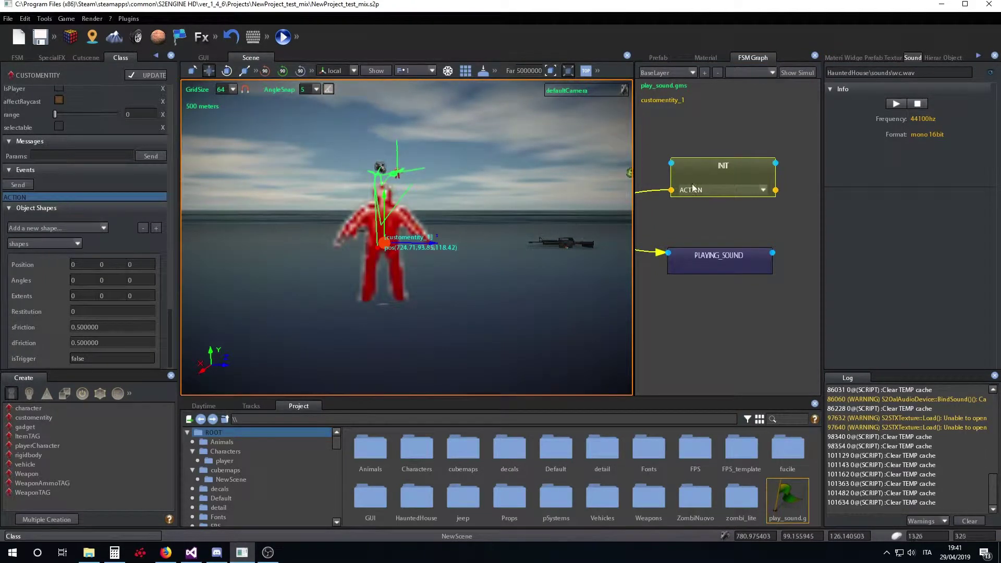
click(797, 72)
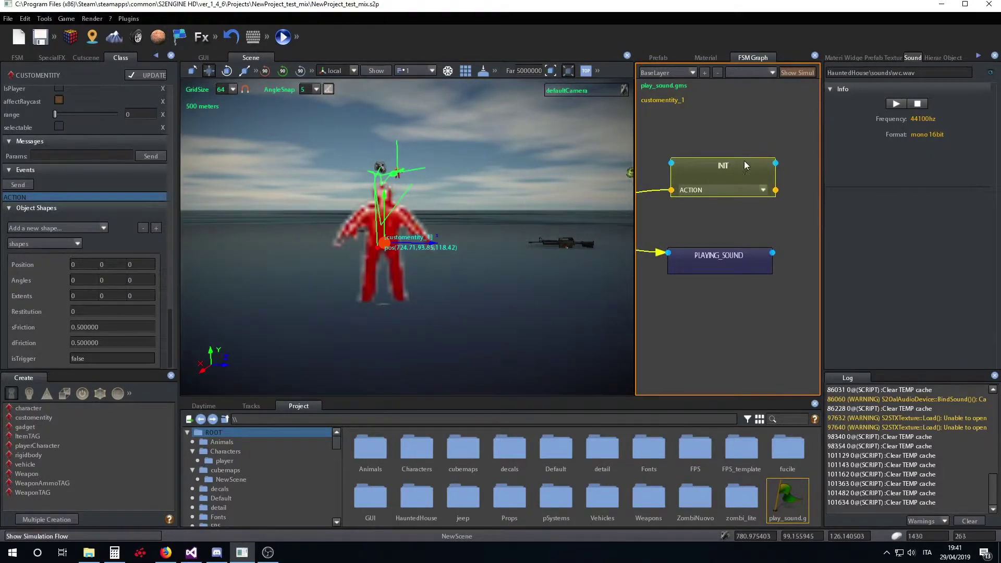
right_drag(455, 214, 461, 215)
middle_drag(461, 215, 458, 219)
right_drag(459, 219, 442, 240)
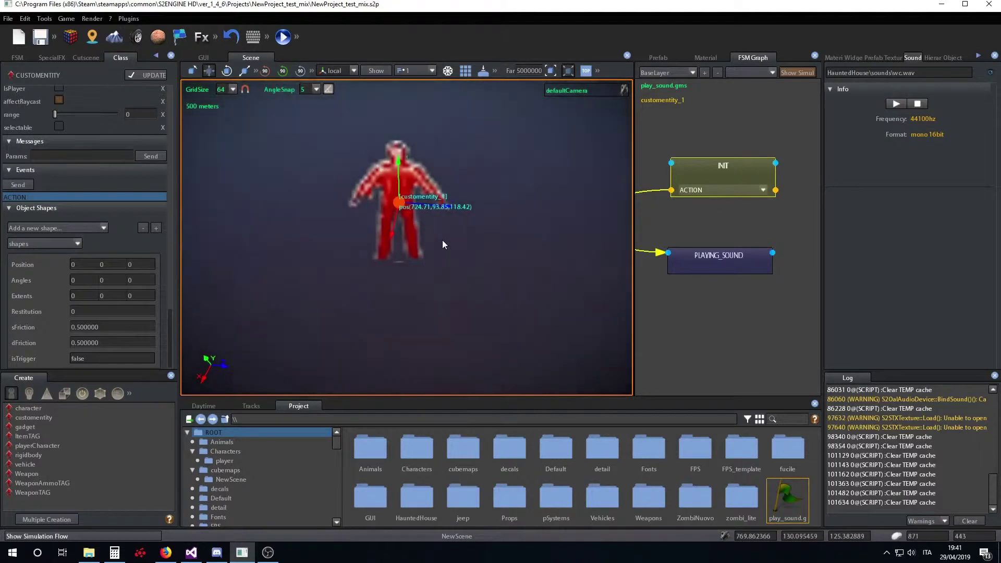
click(146, 80)
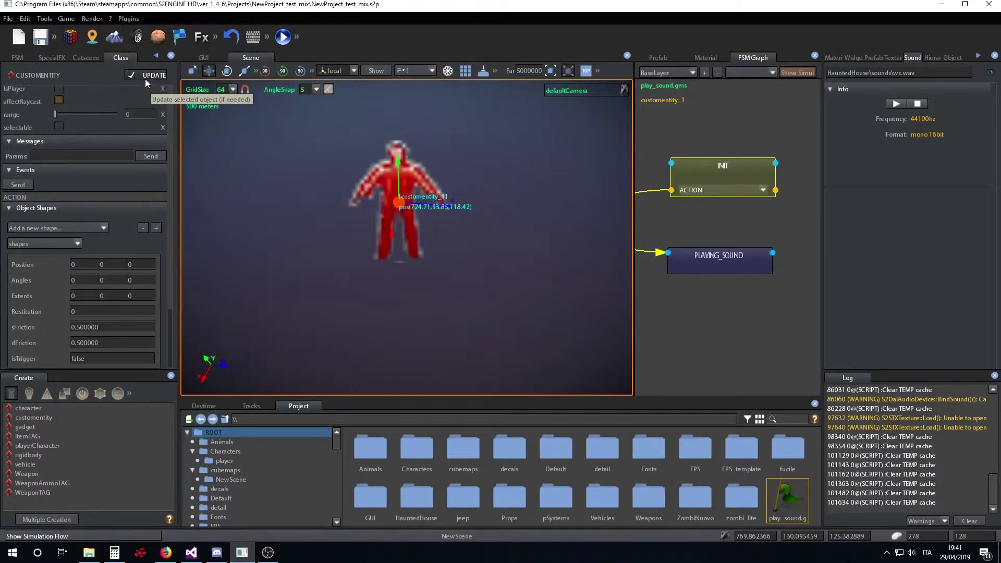
click(797, 72)
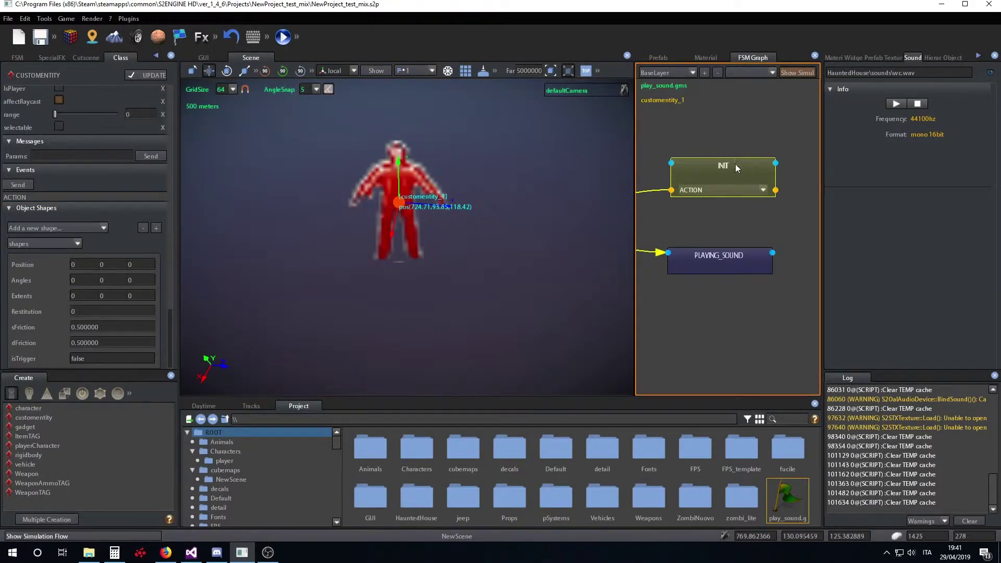
click(794, 71)
Add a global START transition to the INIT state and apply the changed state machine
click(742, 166)
right_click(741, 166)
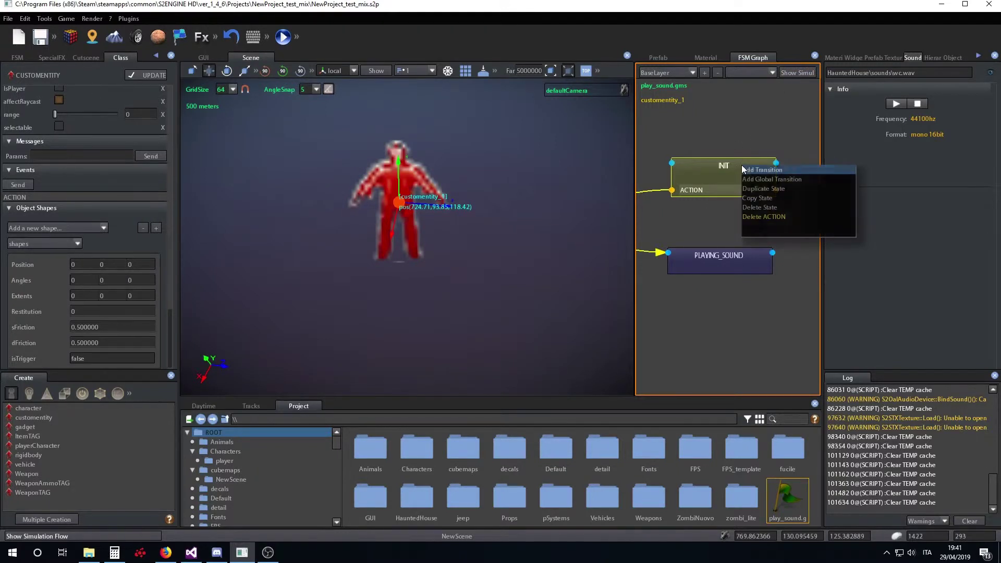
click(764, 180)
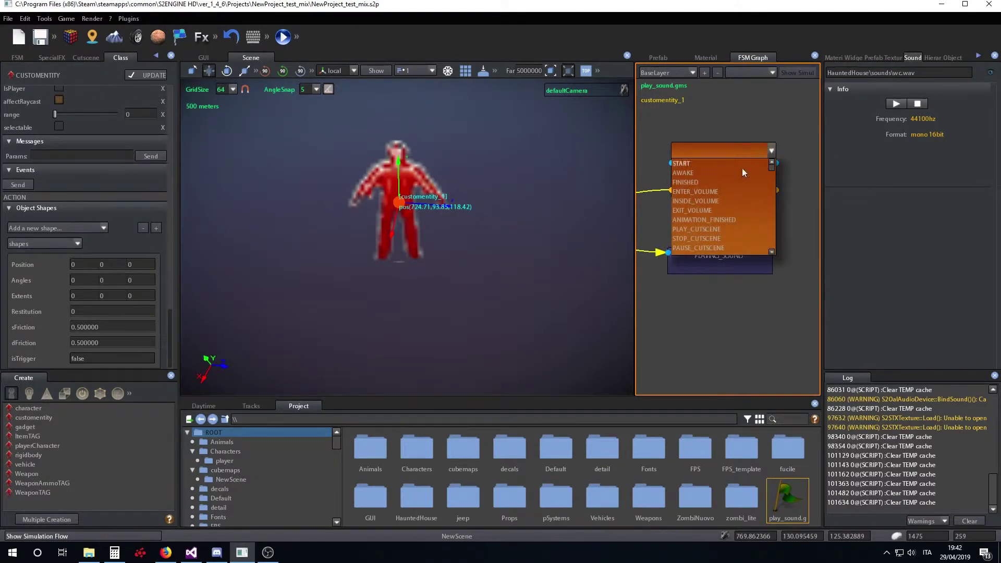
click(681, 163)
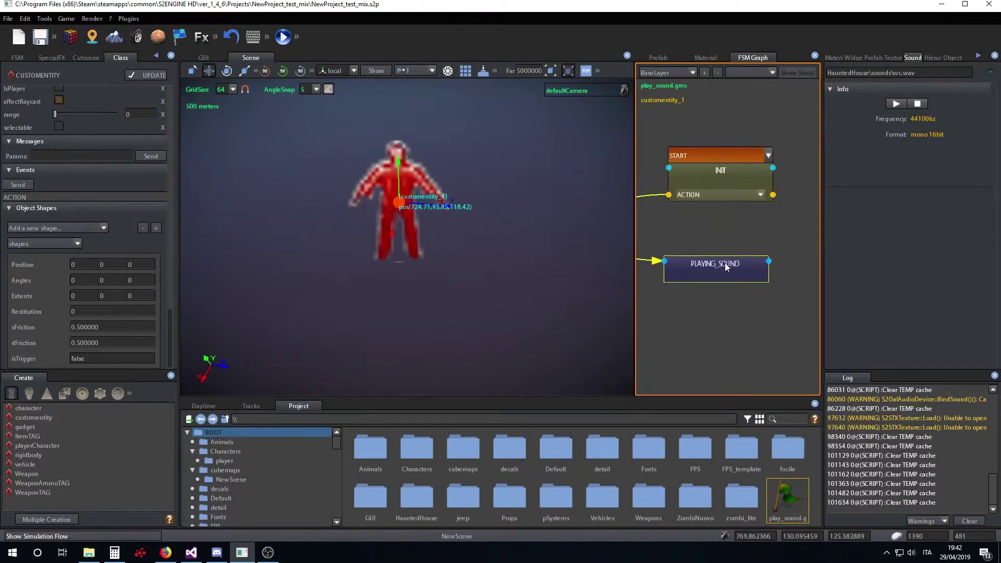
click(139, 74)
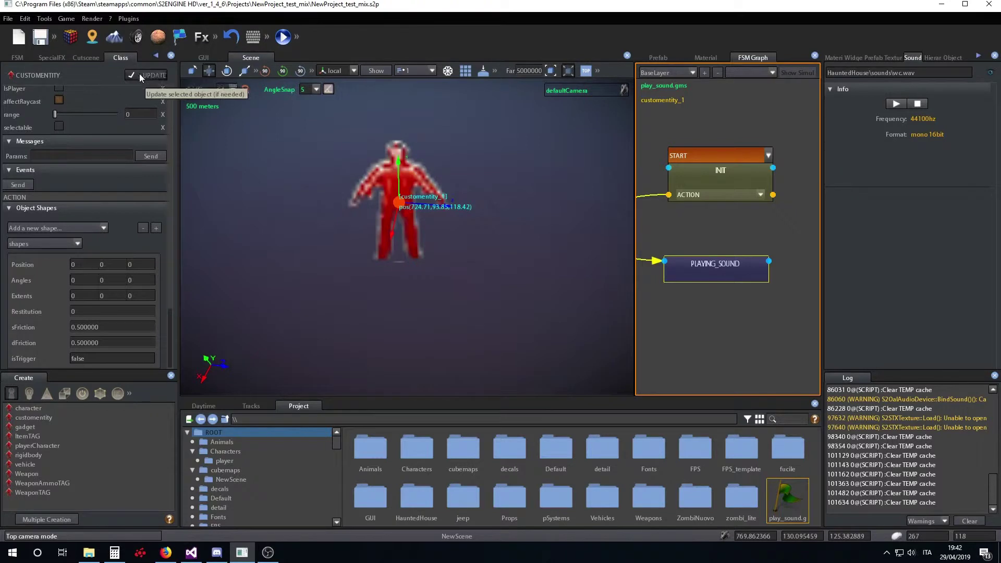
click(17, 58)
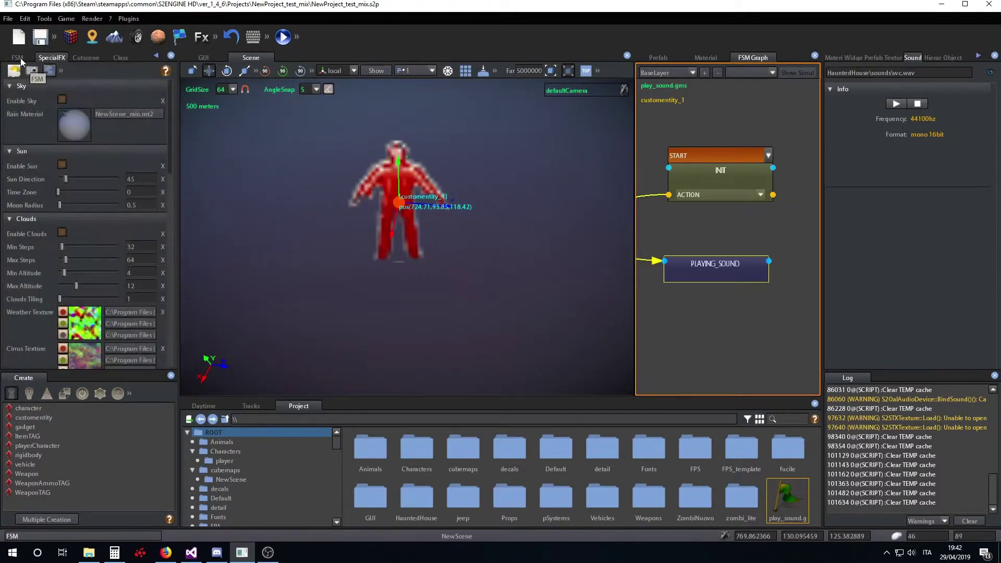
click(118, 58)
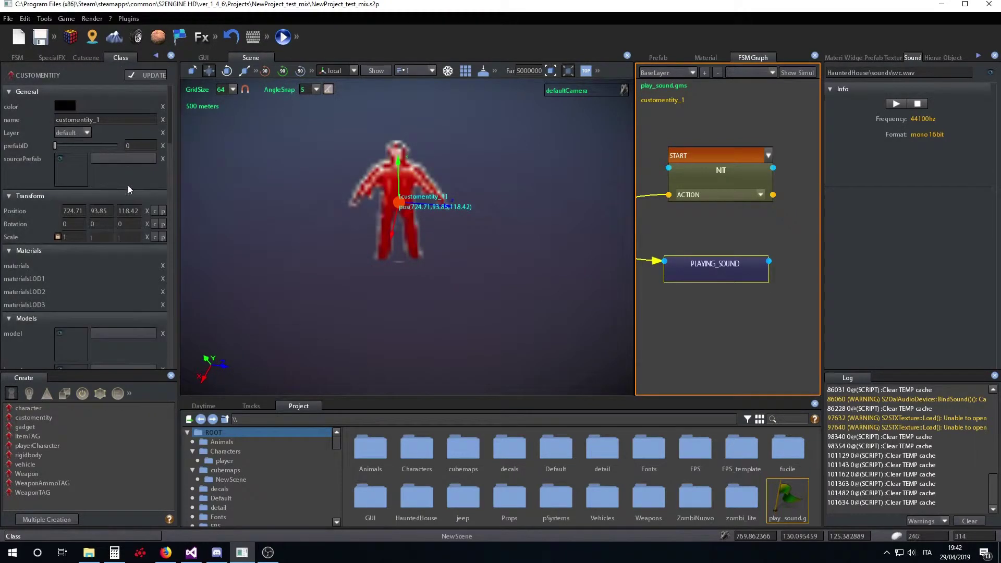
Show the simulation flow and send the ACTION event to customentity_1
click(797, 72)
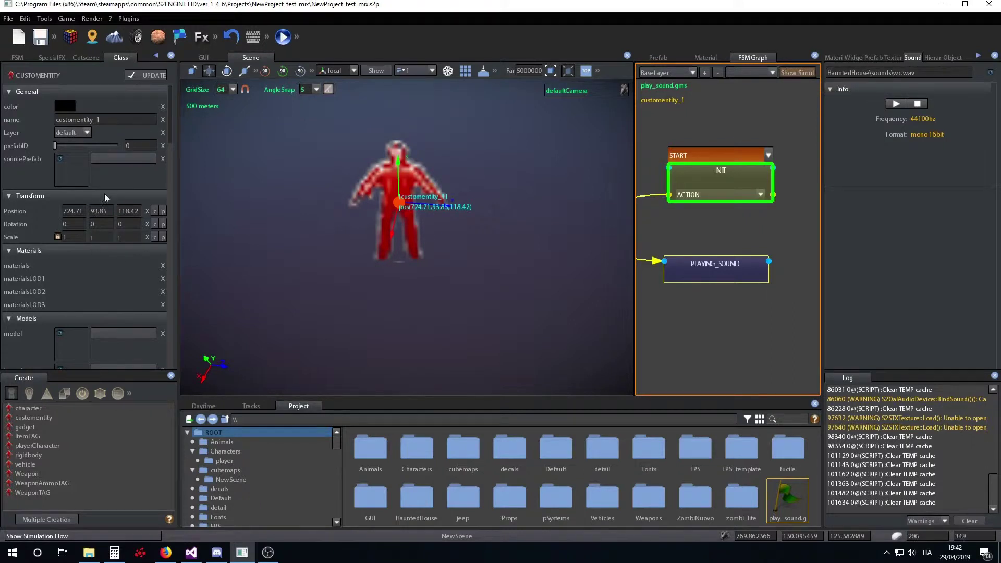
scroll(105, 193, down, 10)
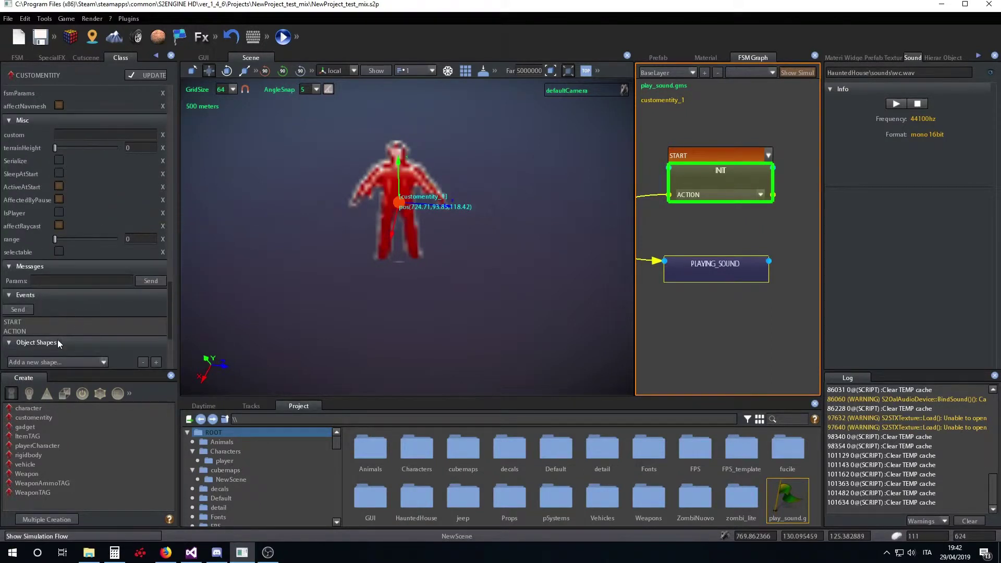
click(40, 331)
scroll(102, 221, down, 4)
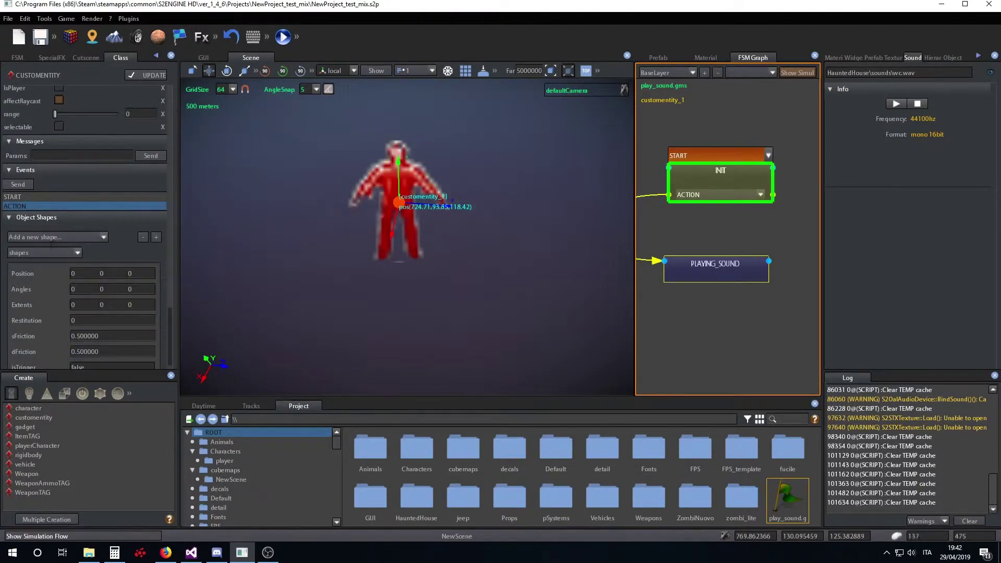
click(26, 185)
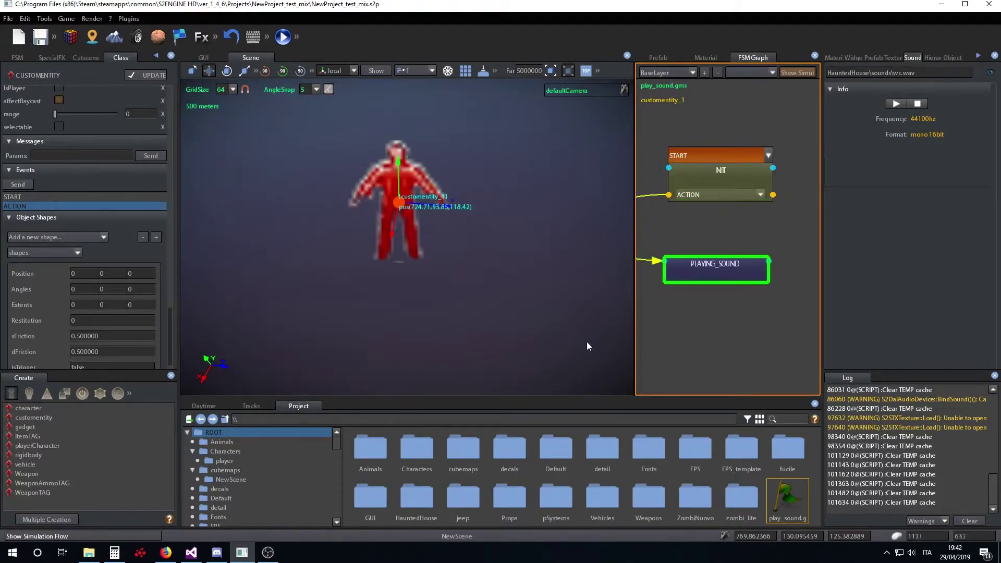
Test the sound at different distances by moving the camera away from the entity and back, and hide the simulation flow
scroll(474, 293, down, 10)
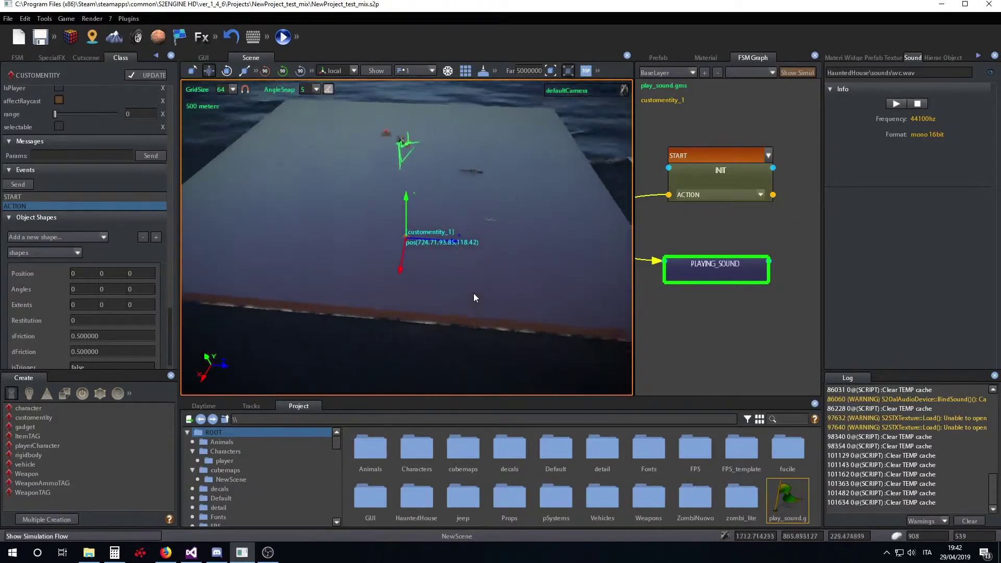
middle_drag(474, 294, 446, 275)
scroll(446, 274, up, 10)
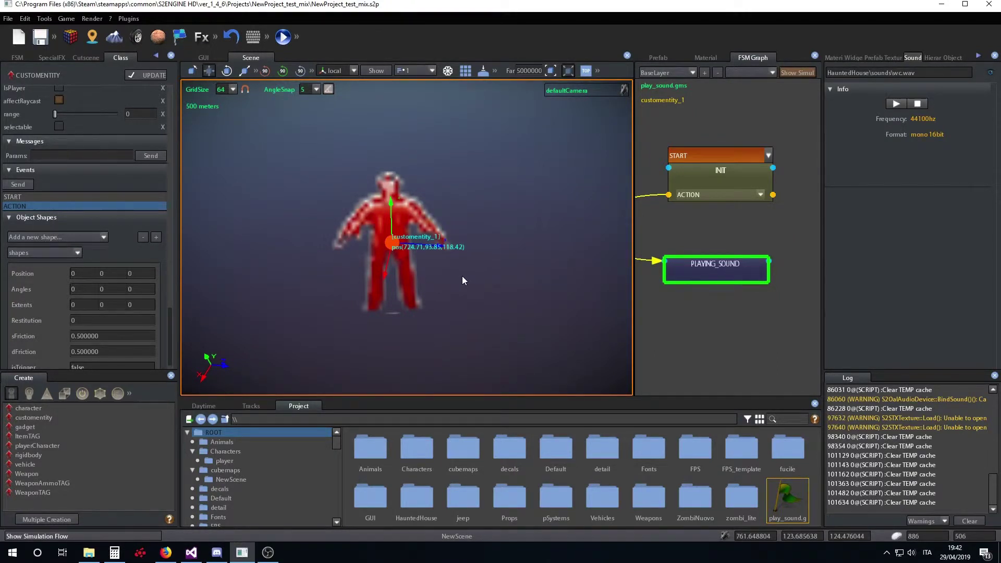
click(797, 73)
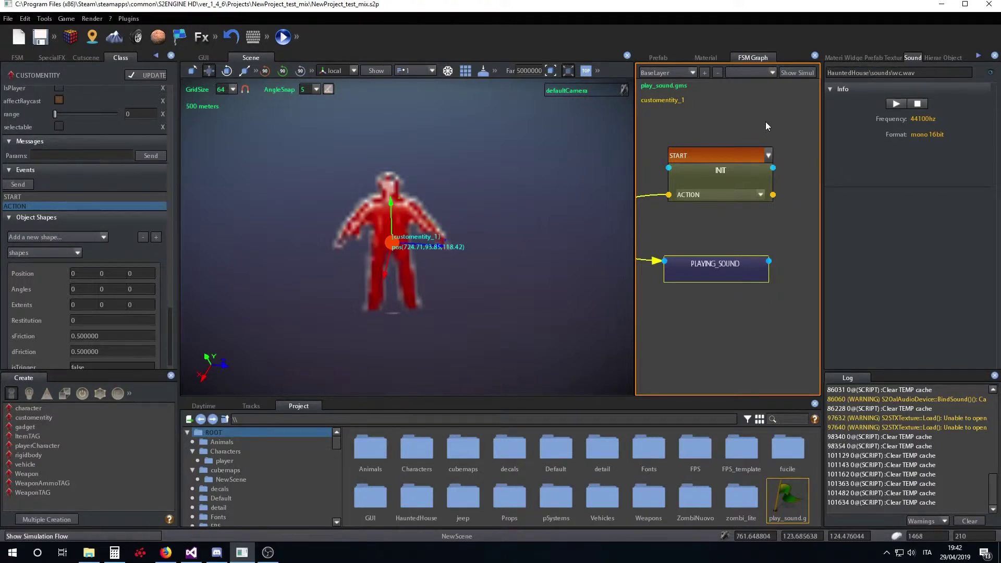
Place a soundsource object on the floor beside the custom entity, at about 777, 26, 221
right_drag(464, 280, 518, 278)
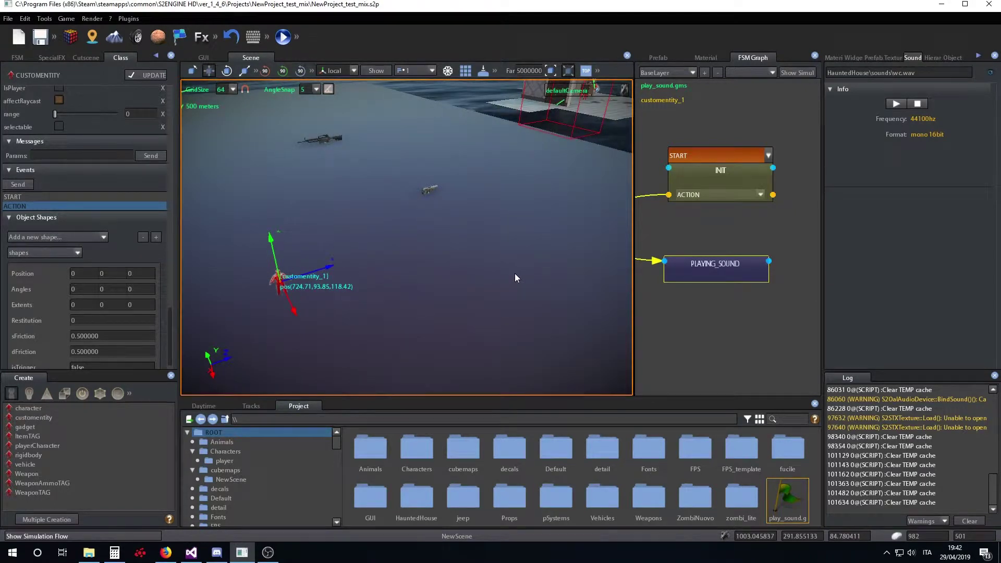
click(51, 57)
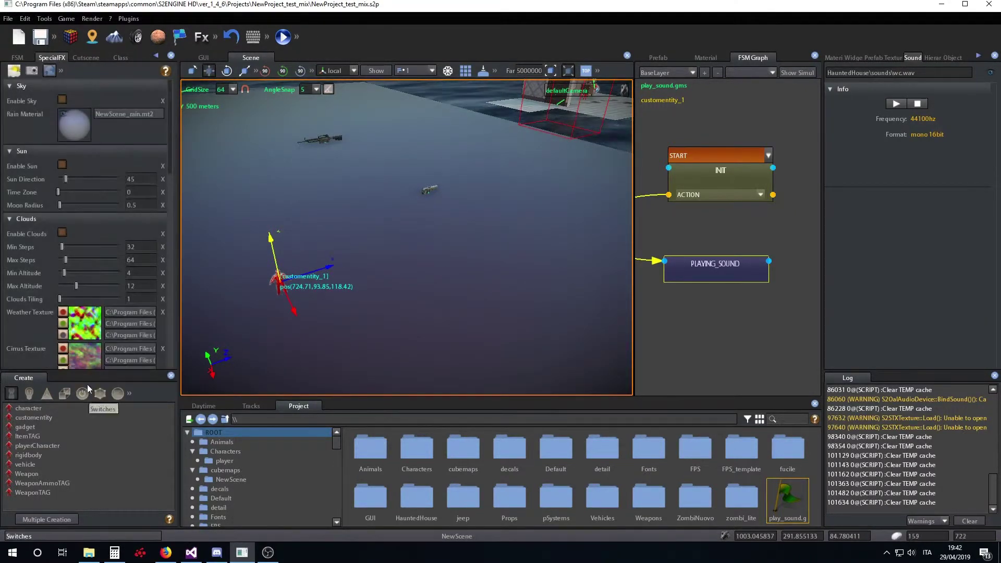
click(115, 393)
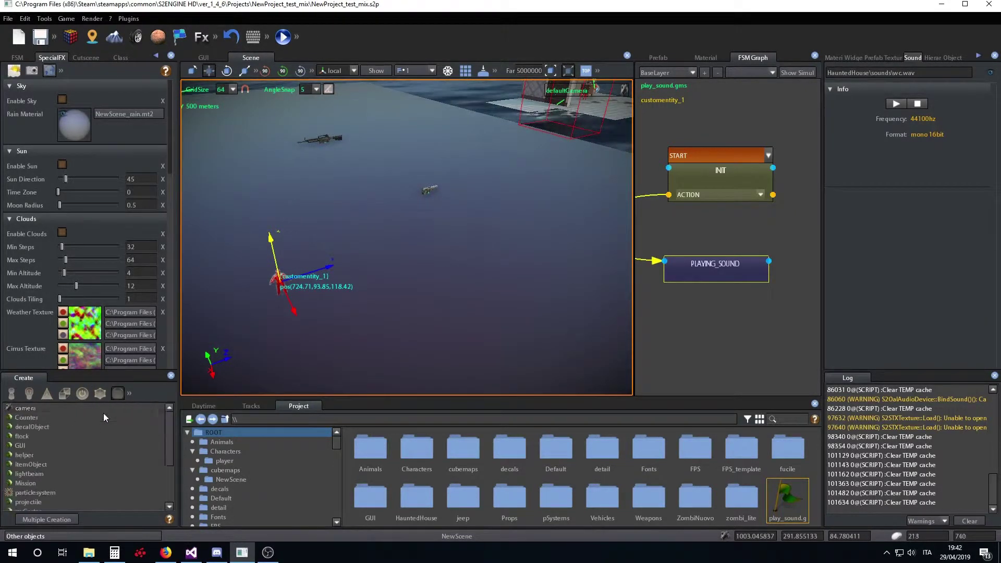
scroll(70, 443, down, 2)
click(69, 446)
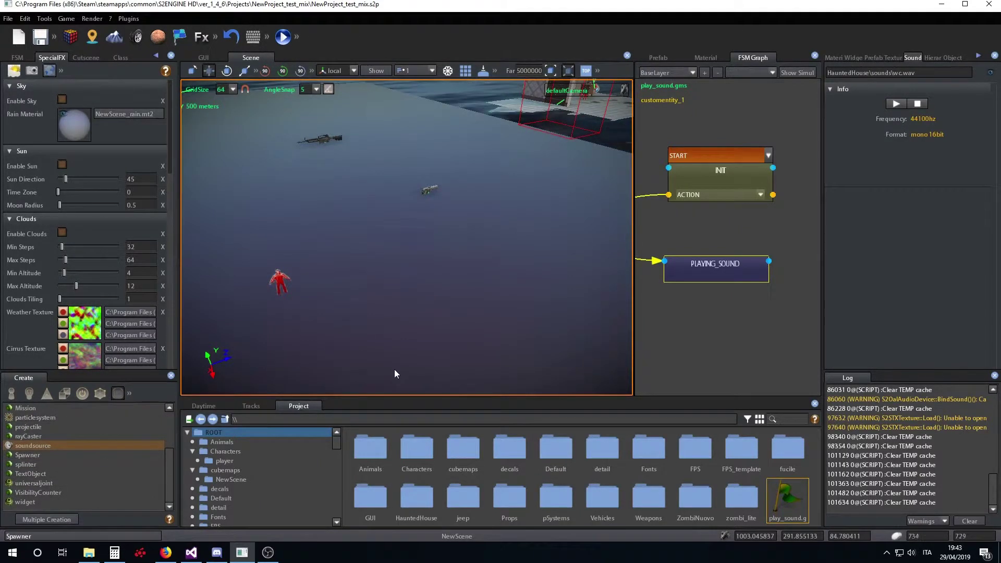
click(391, 345)
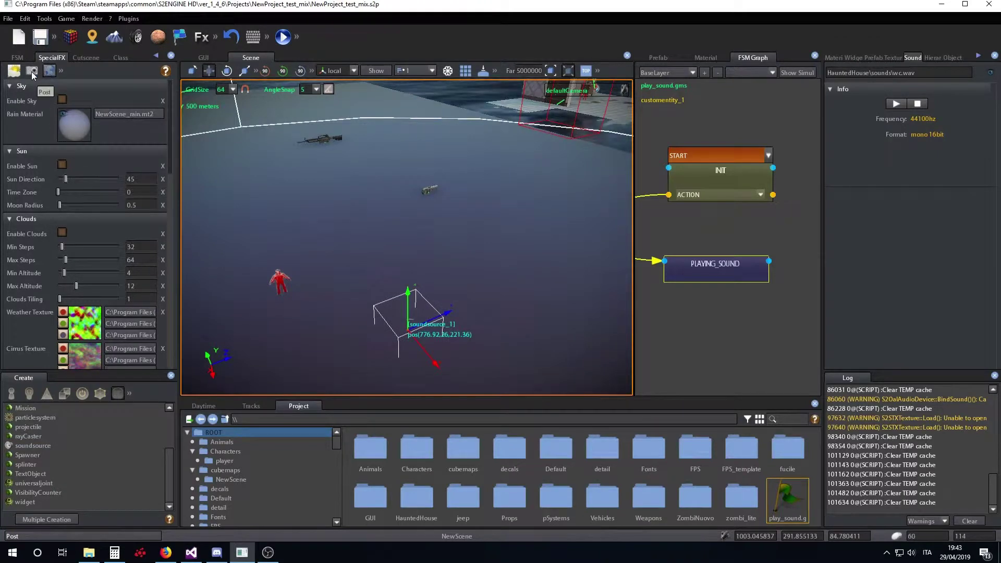
Examine the new sound source's class properties, including its sound name, volume, range, loop and rate settings
click(13, 72)
click(14, 72)
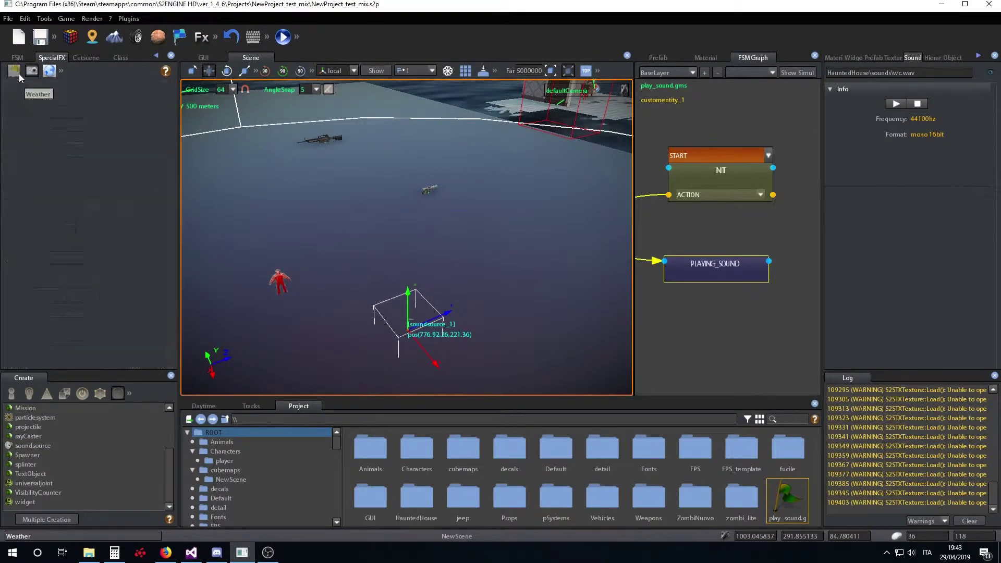
click(125, 57)
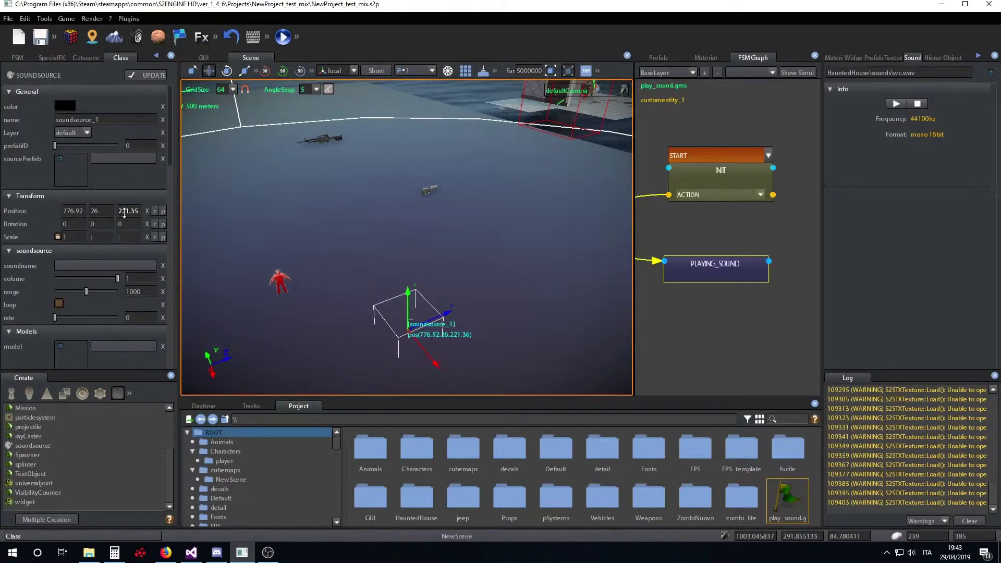
scroll(125, 217, down, 5)
scroll(124, 213, up, 5)
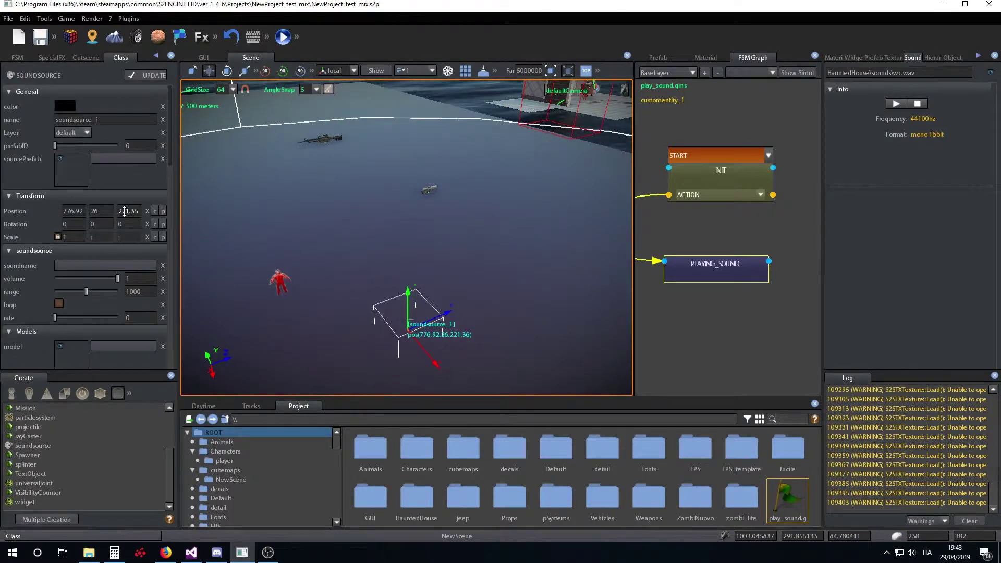
Raise the sound source vertically above the floor to a height of about 85
right_drag(458, 254, 480, 243)
scroll(443, 273, up, 5)
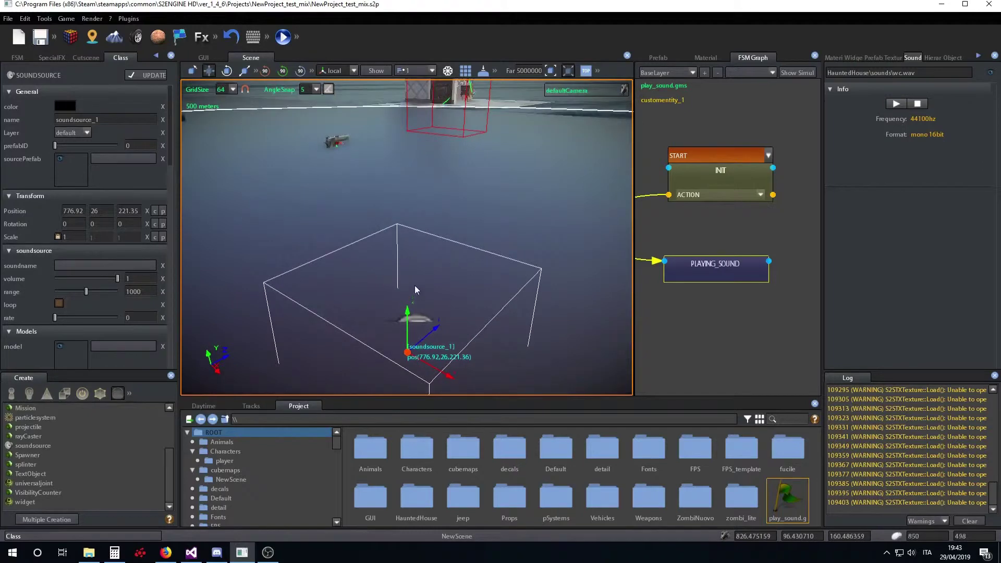
drag(410, 328, 402, 231)
scroll(472, 269, down, 4)
right_drag(470, 264, 454, 276)
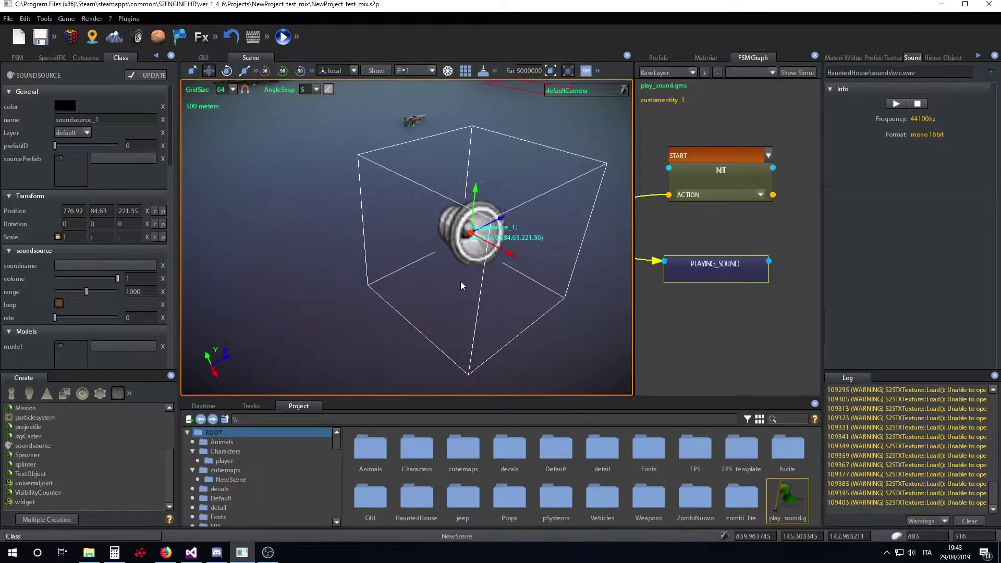
Delete the sound source object from the scene
click(461, 279)
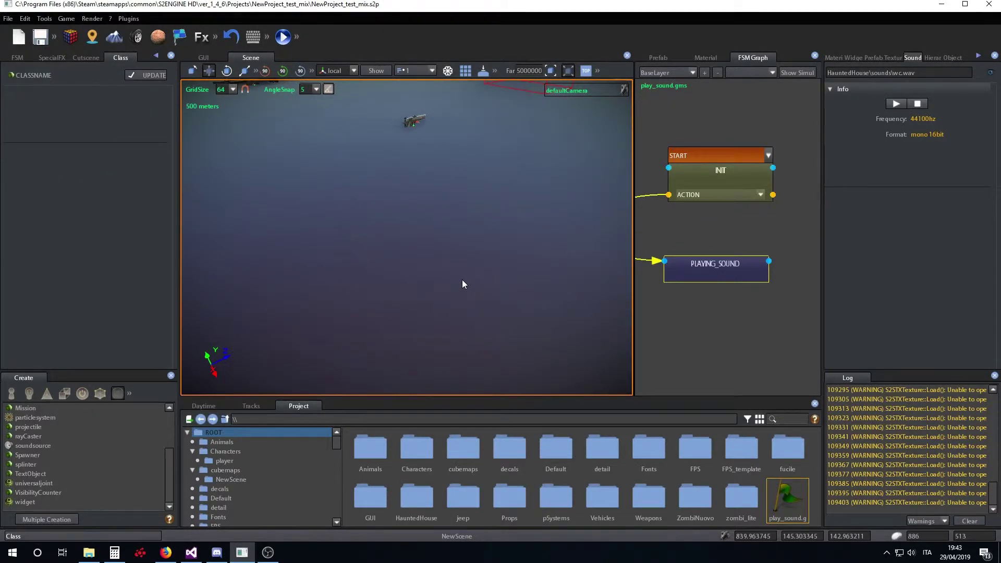
right_drag(470, 264, 379, 263)
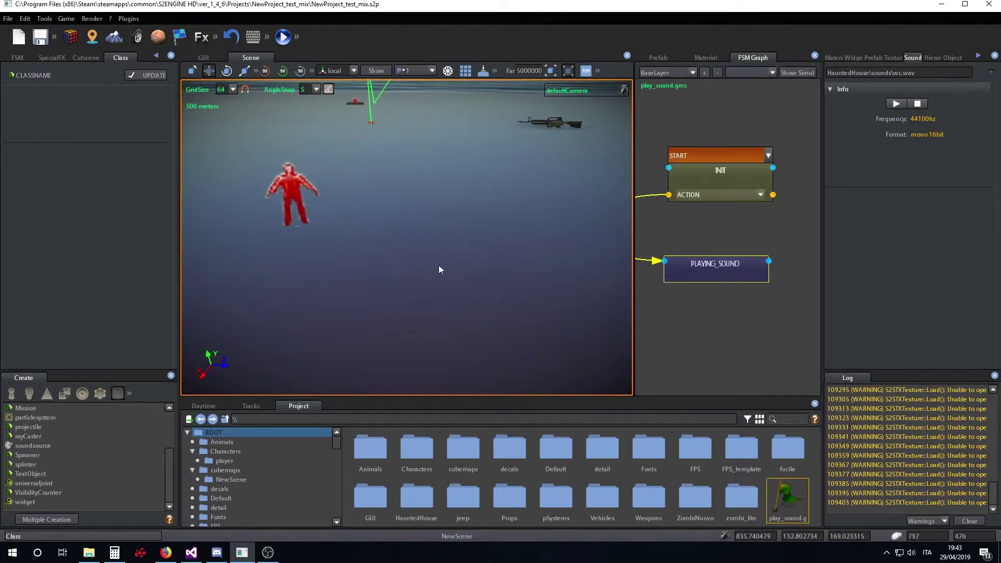
Move the PLAYING_SOUND state lower in the graph and show the play_sound state machine's state properties
drag(711, 266, 702, 307)
drag(705, 181, 696, 176)
drag(701, 308, 705, 311)
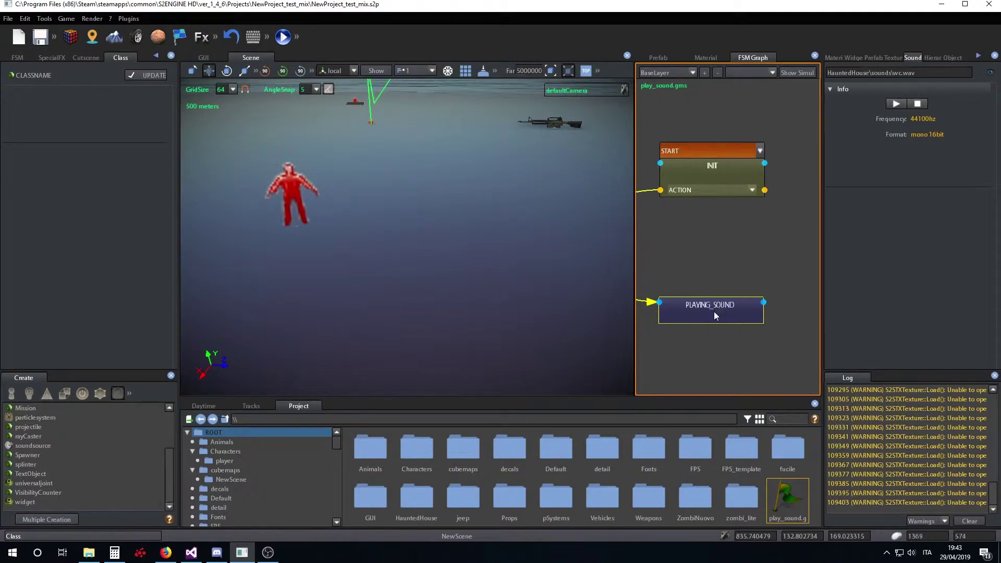
click(52, 57)
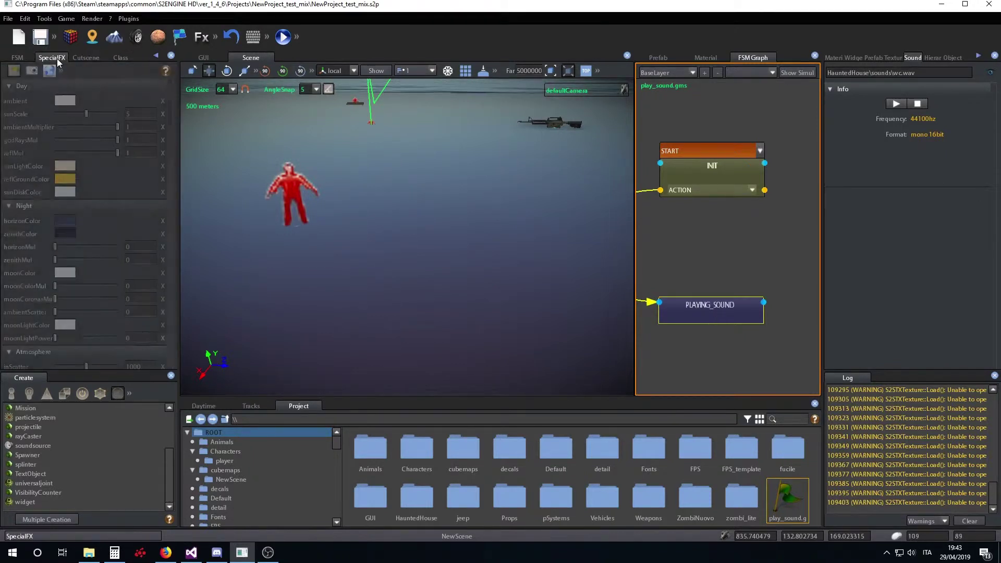
click(23, 58)
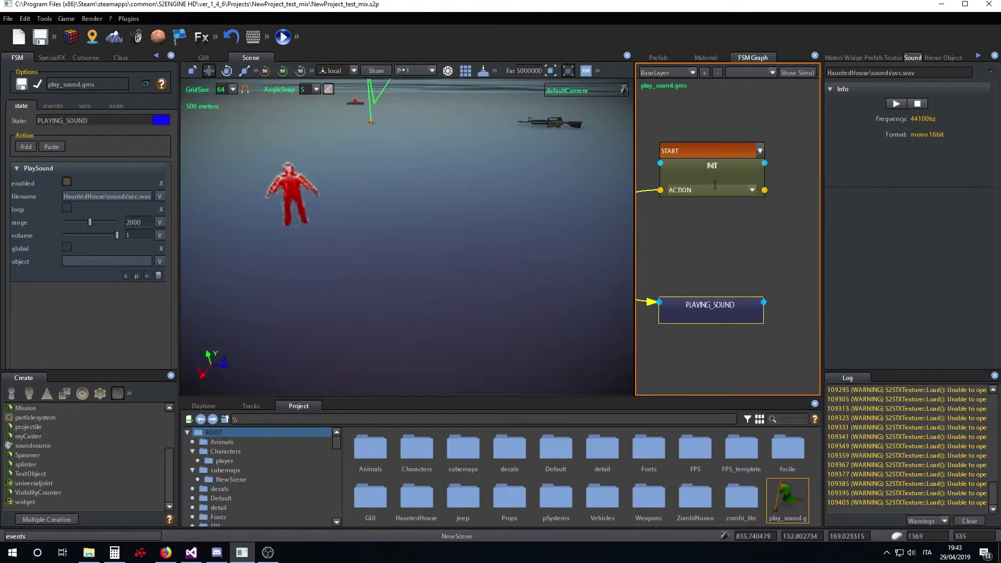
Spread the INIT and PLAYING_SOUND states apart vertically, leaving room for another state between them
drag(710, 193, 715, 196)
drag(707, 314, 711, 312)
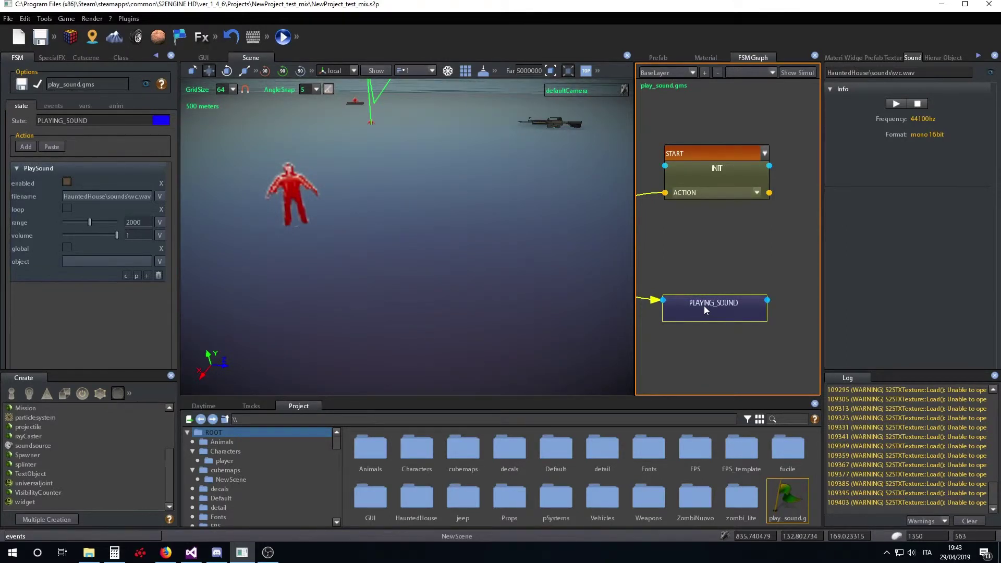
drag(721, 308, 720, 263)
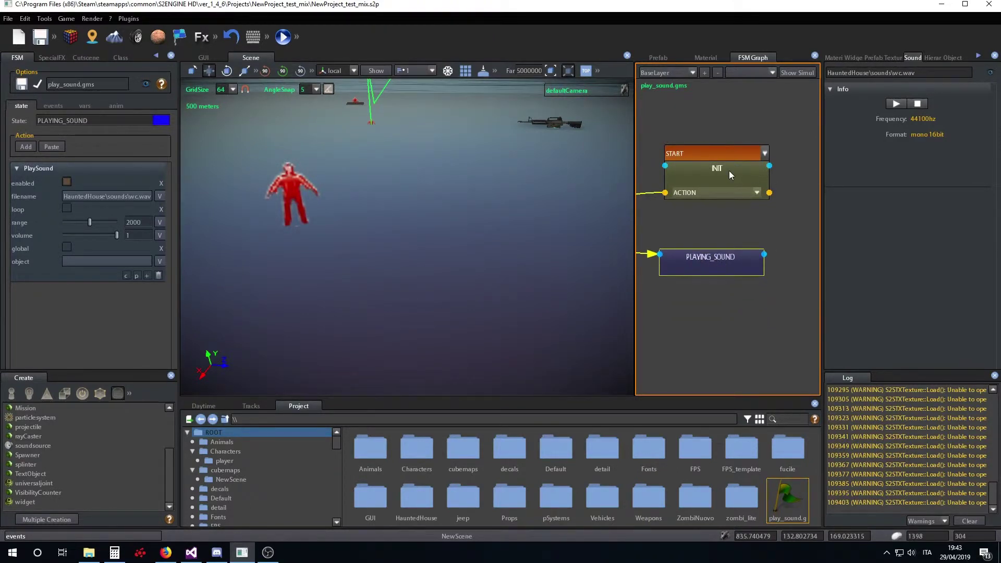
drag(729, 175, 727, 147)
drag(724, 253, 725, 282)
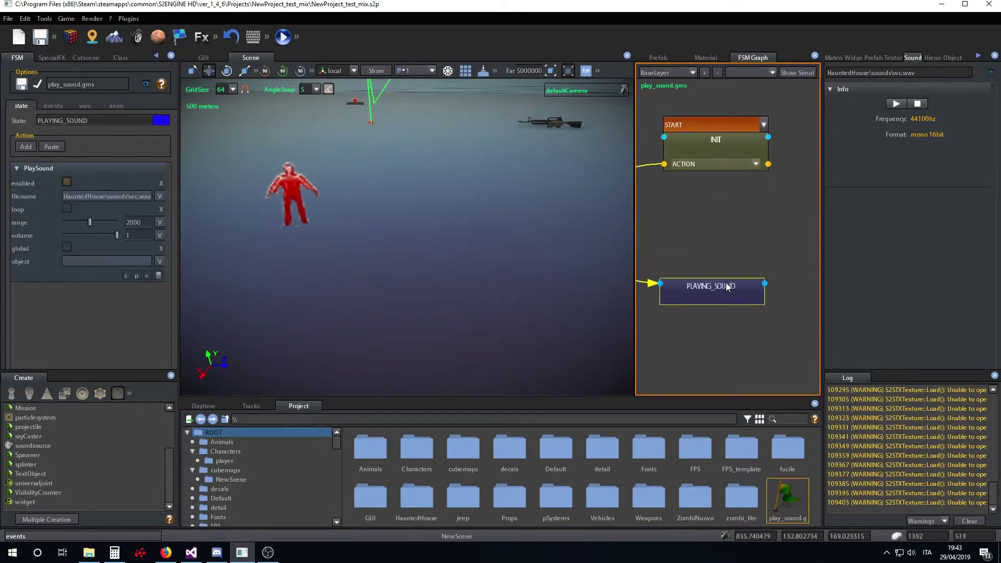
click(713, 149)
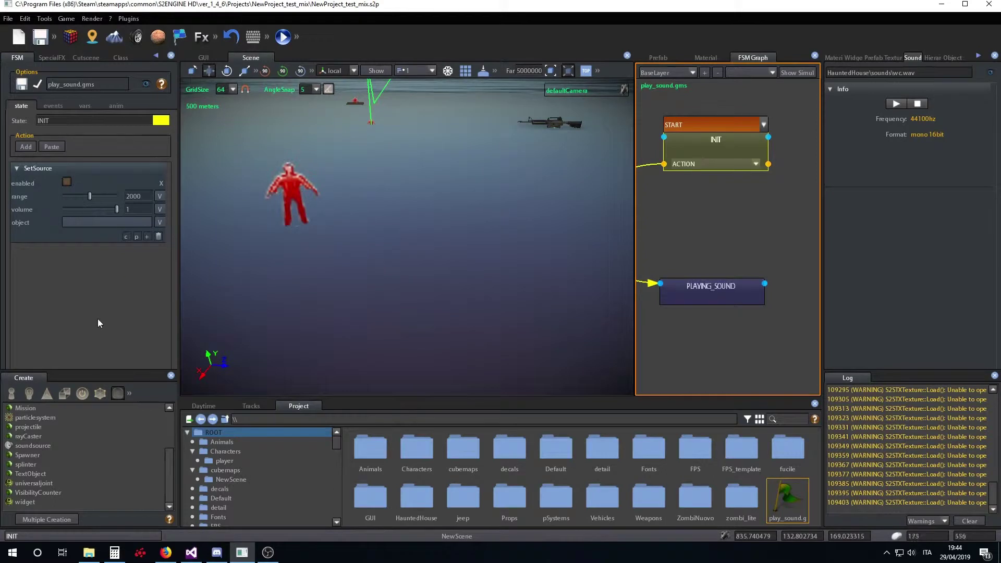
drag(701, 292, 699, 332)
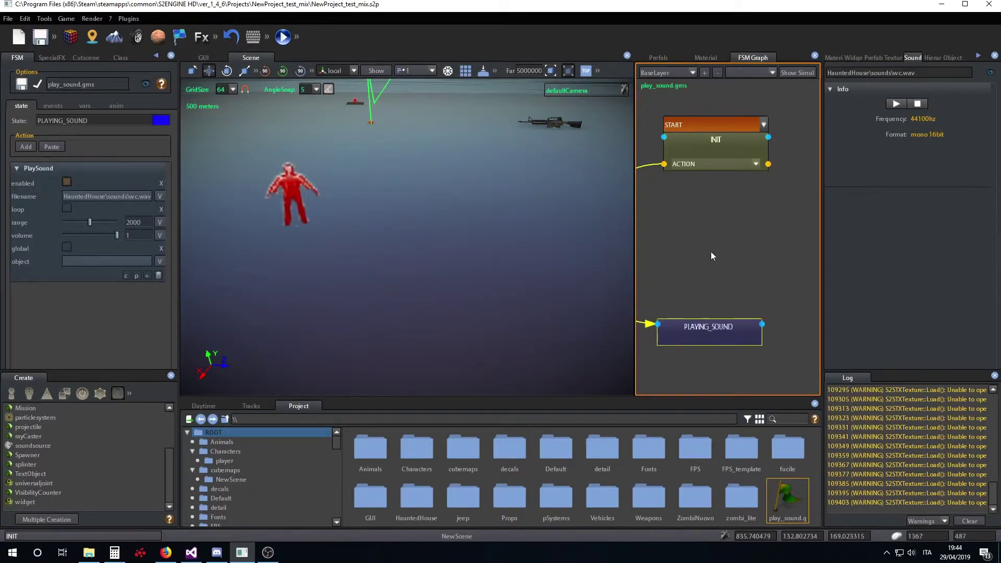
Add a state named STANDBY between INIT and PLAYING_SOUND
right_click(698, 203)
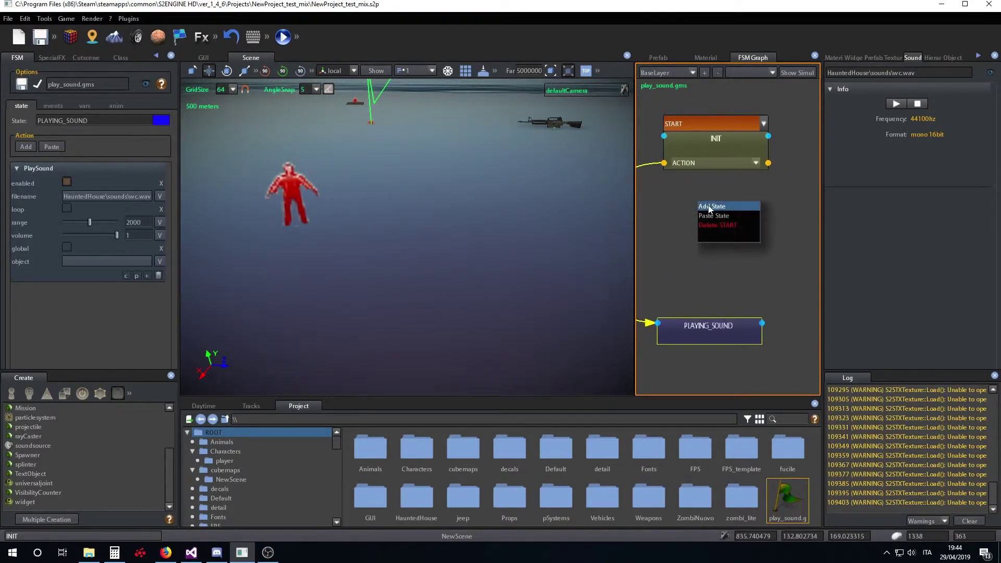
click(724, 208)
drag(727, 220, 672, 227)
click(92, 119)
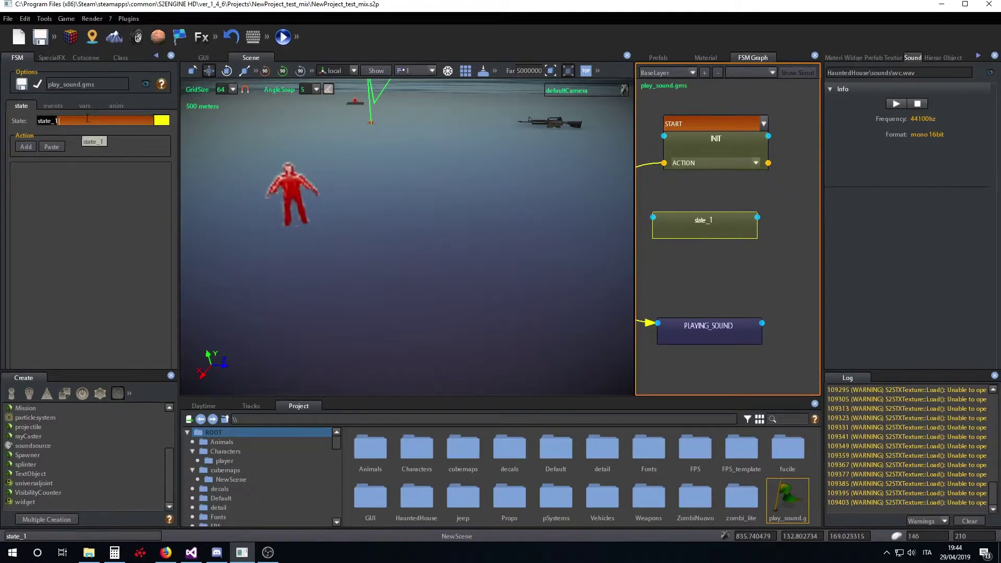
text(STAN)
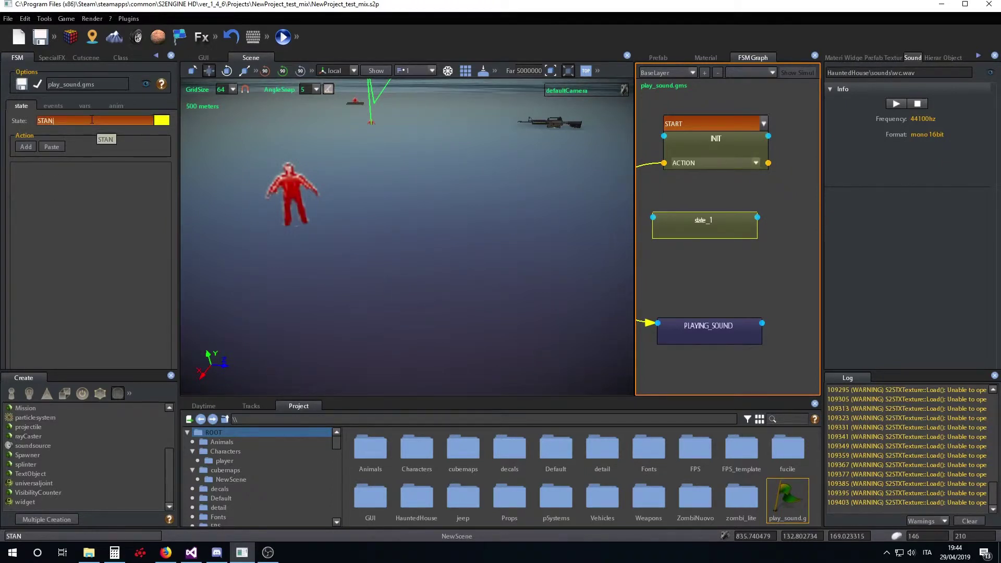
text(DBY)
key(Return)
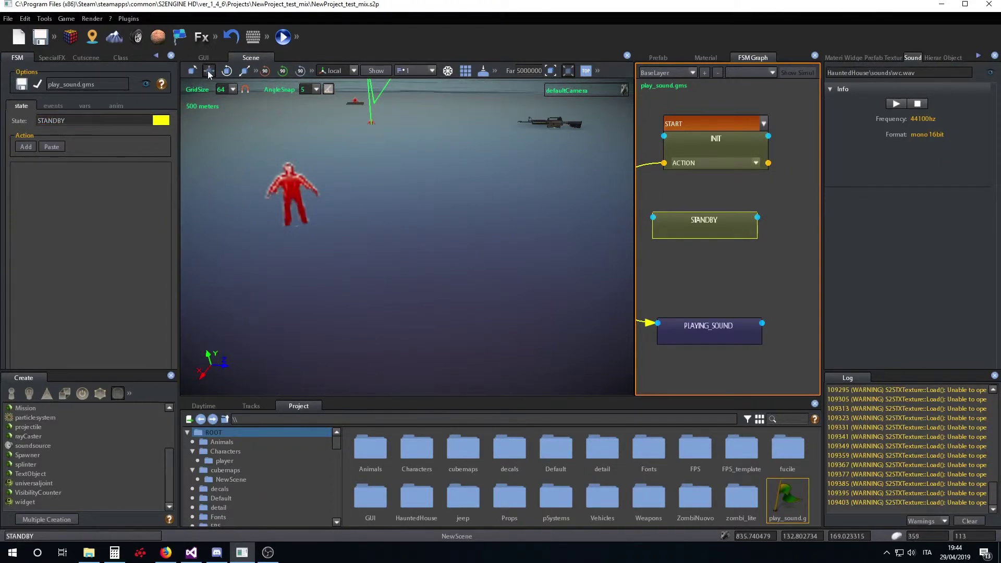
drag(653, 225, 684, 238)
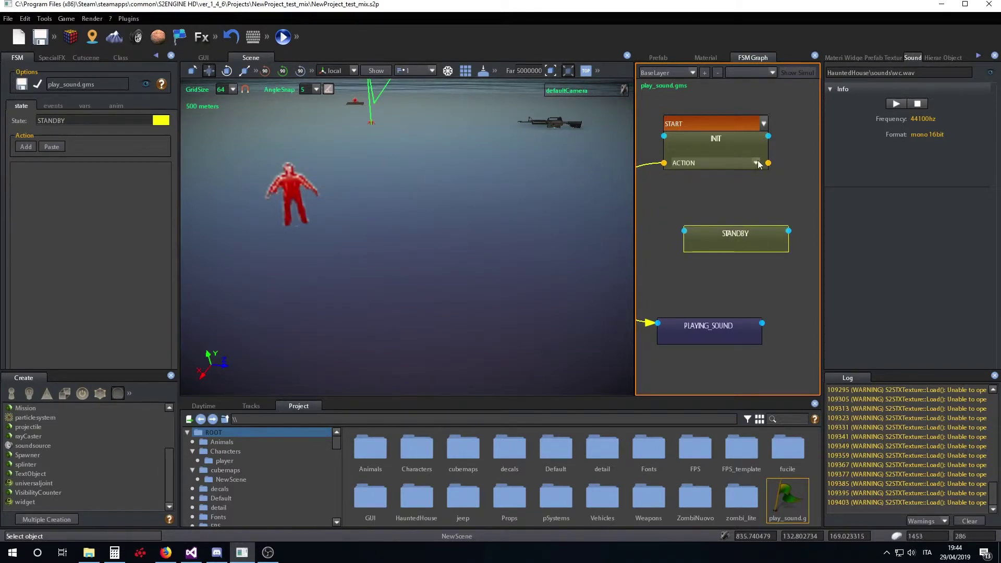
Change INIT's transition event to FINISHED, connect it to STANDBY, and check INIT's SetSource action
click(722, 163)
click(713, 193)
drag(768, 163, 742, 216)
click(712, 148)
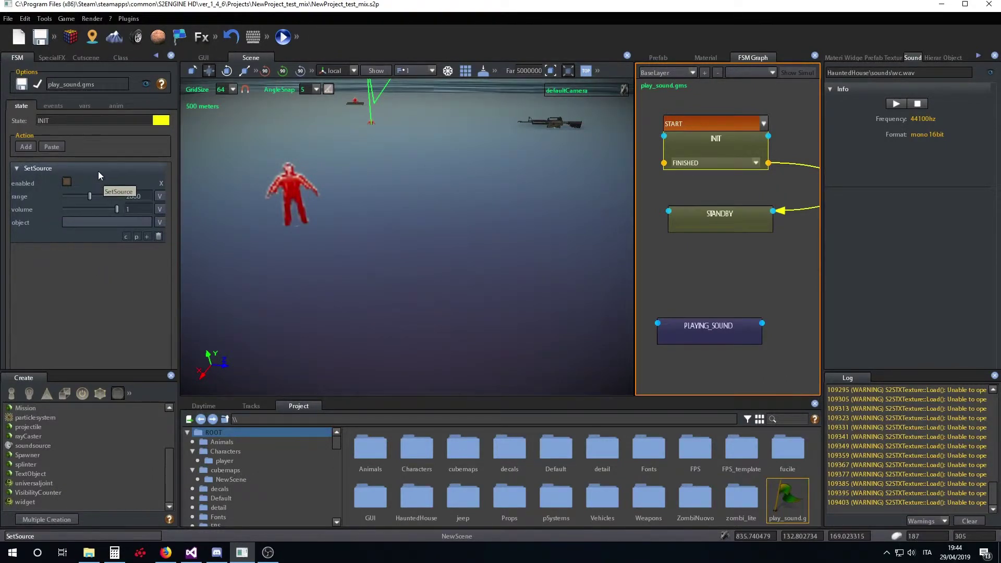
Add a transition to the STANDBY state and set its event to ACTION
drag(711, 216, 706, 233)
right_click(706, 233)
click(724, 238)
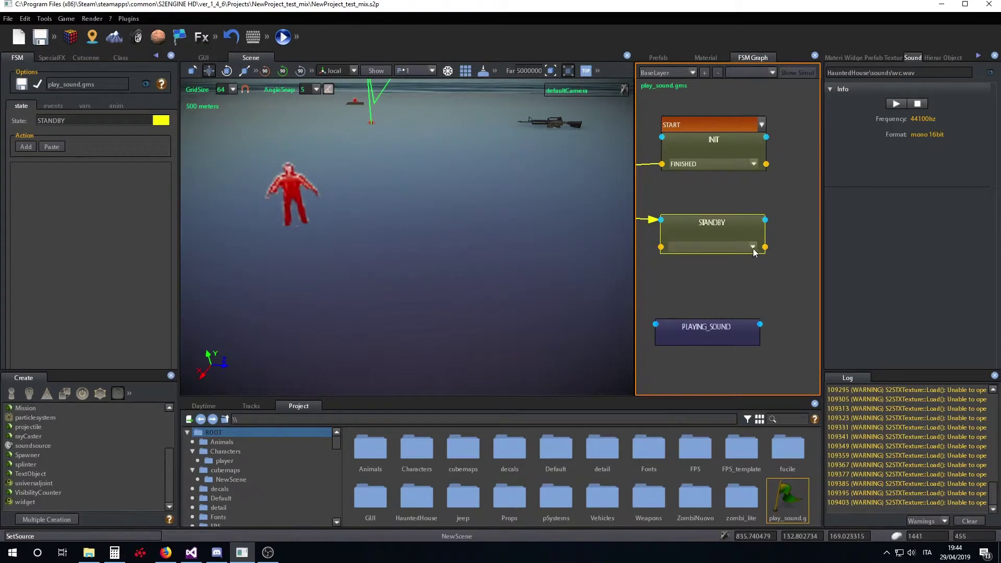
click(753, 247)
scroll(753, 261, down, 5)
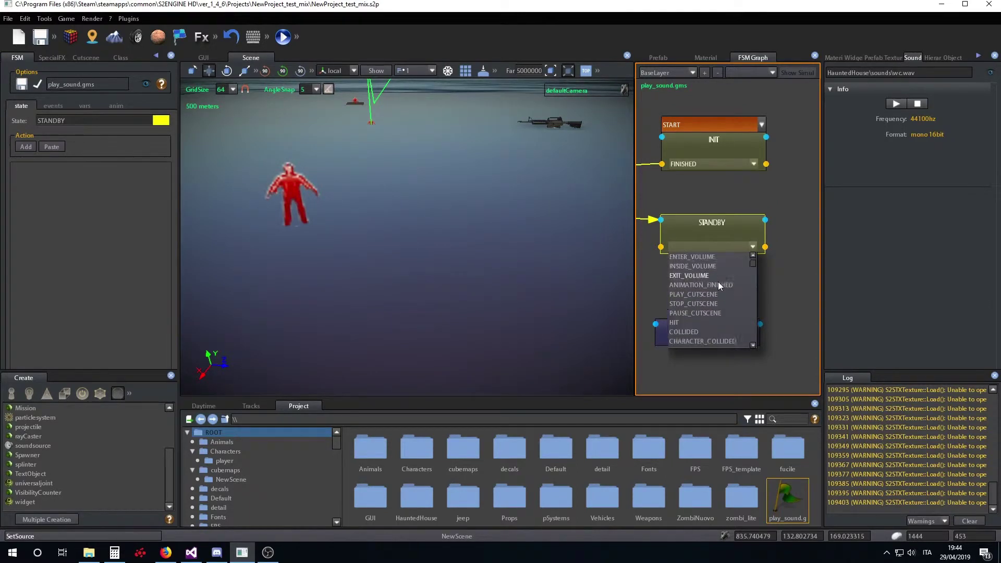
scroll(719, 284, down, 3)
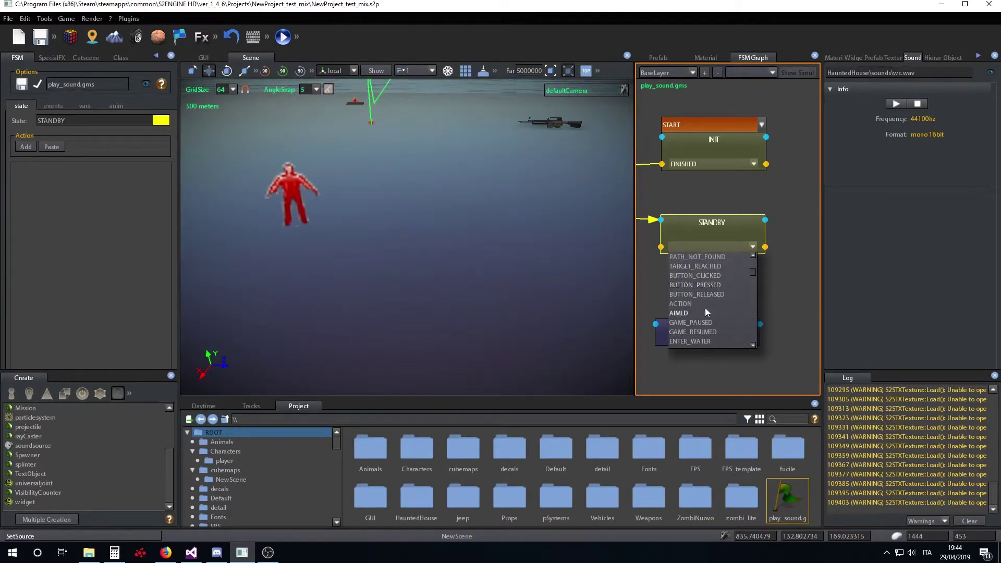
click(704, 305)
Connect STANDBY's ACTION transition to the PLAYING_SOUND state and arrange the two states under INIT
drag(702, 316, 706, 293)
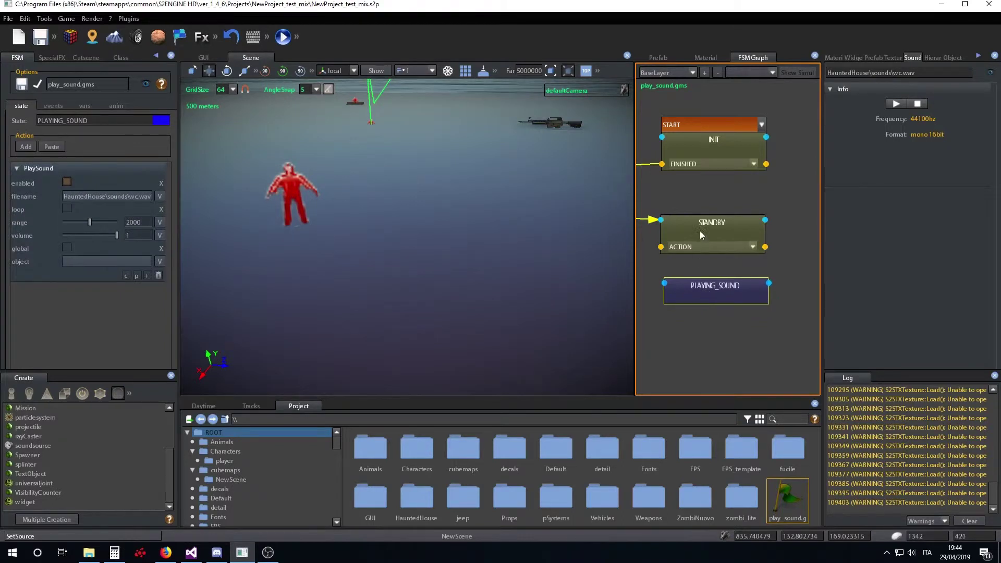
drag(700, 234, 714, 210)
drag(699, 295, 715, 286)
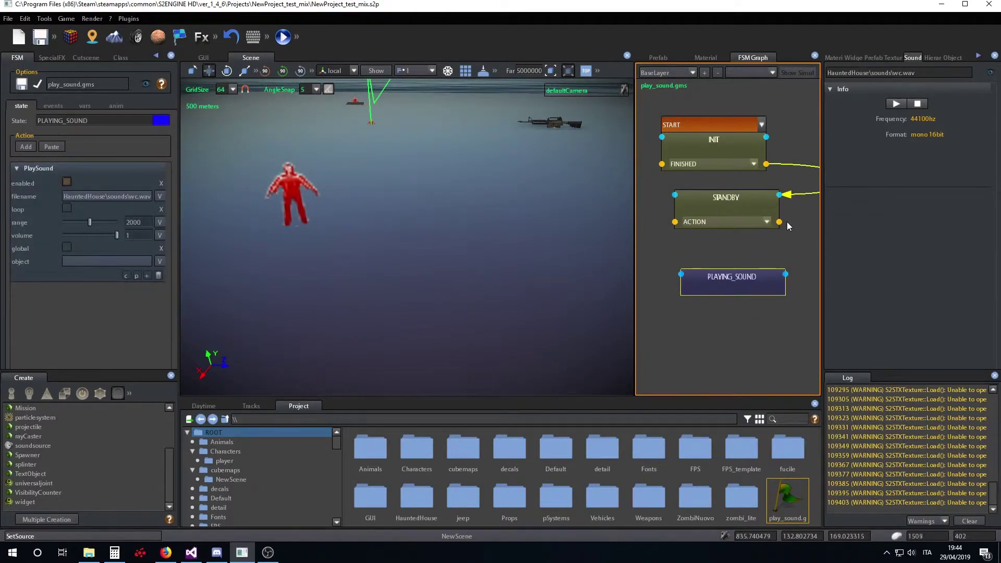
drag(779, 222, 725, 301)
drag(718, 202, 714, 224)
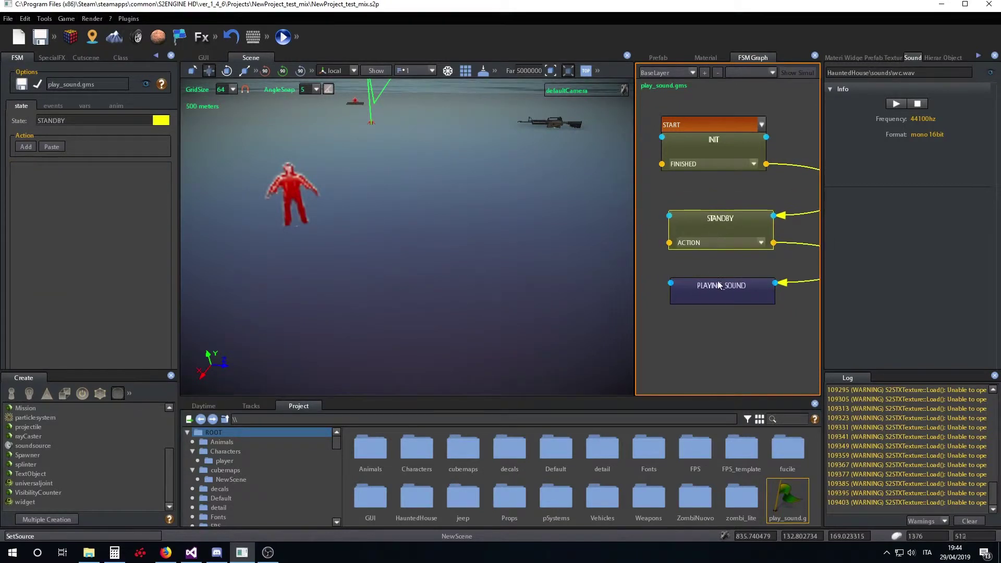
Append a Timer action after PlaySound in the PLAYING_SOUND state and set its time to 5
click(723, 296)
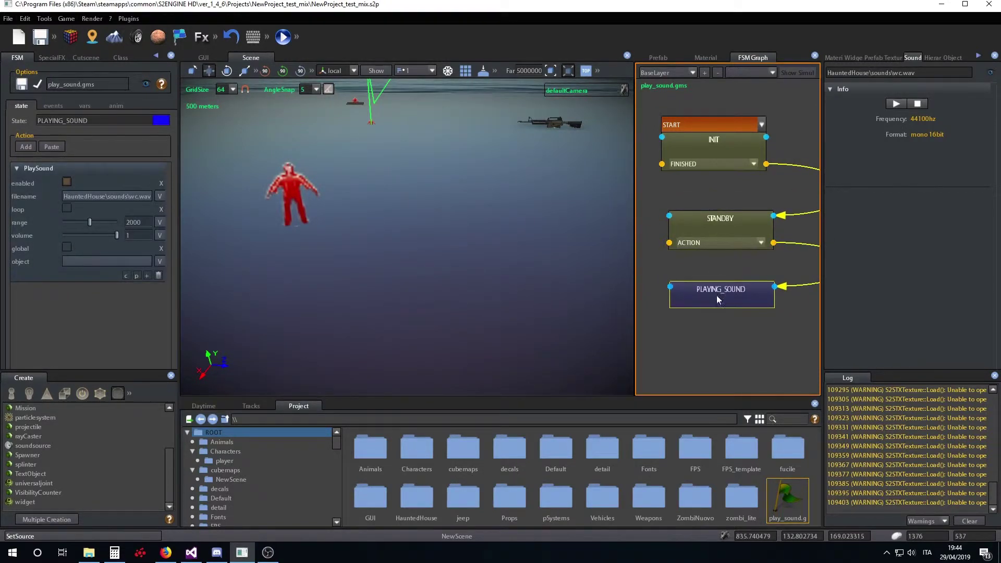
click(146, 275)
text(timer)
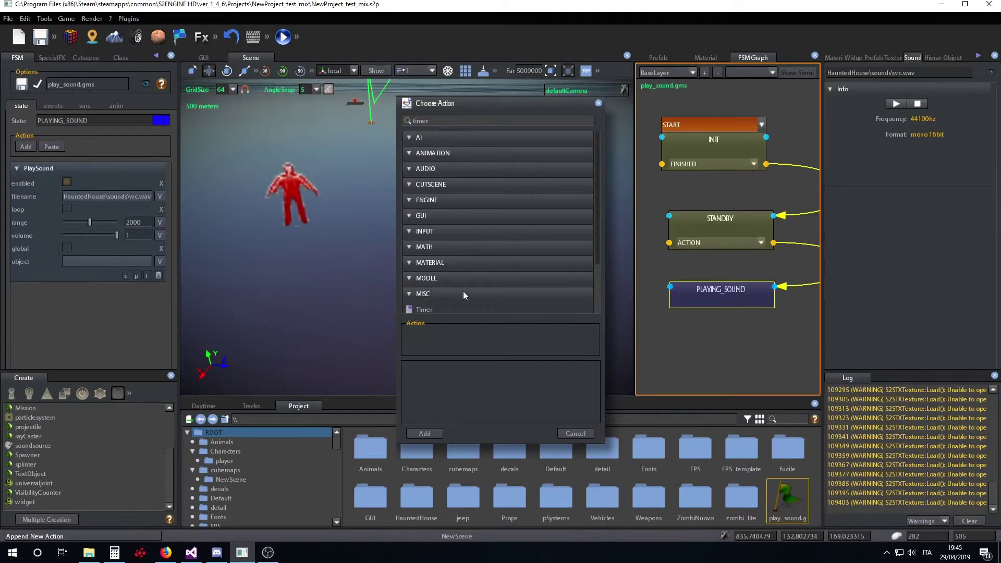
click(425, 246)
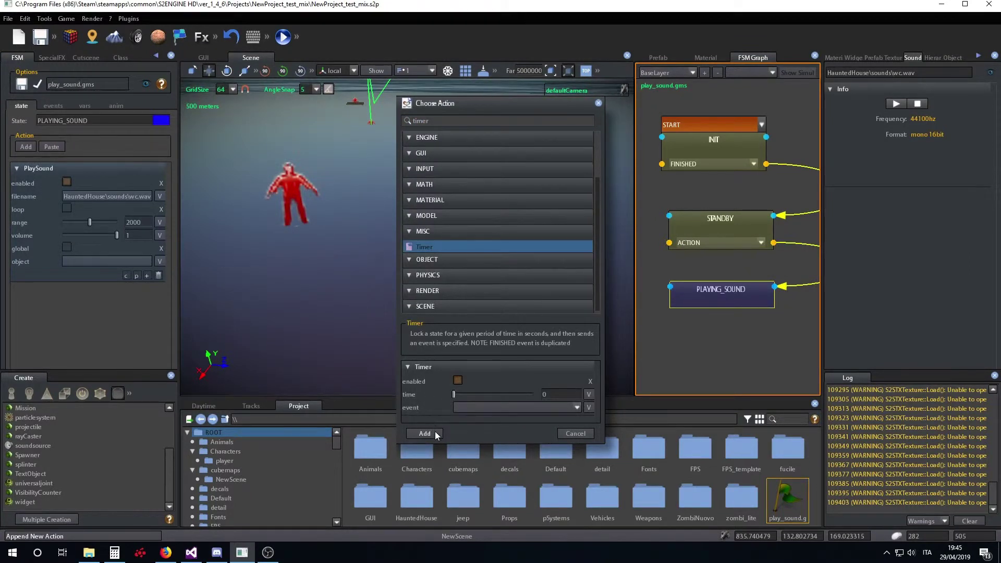
click(434, 432)
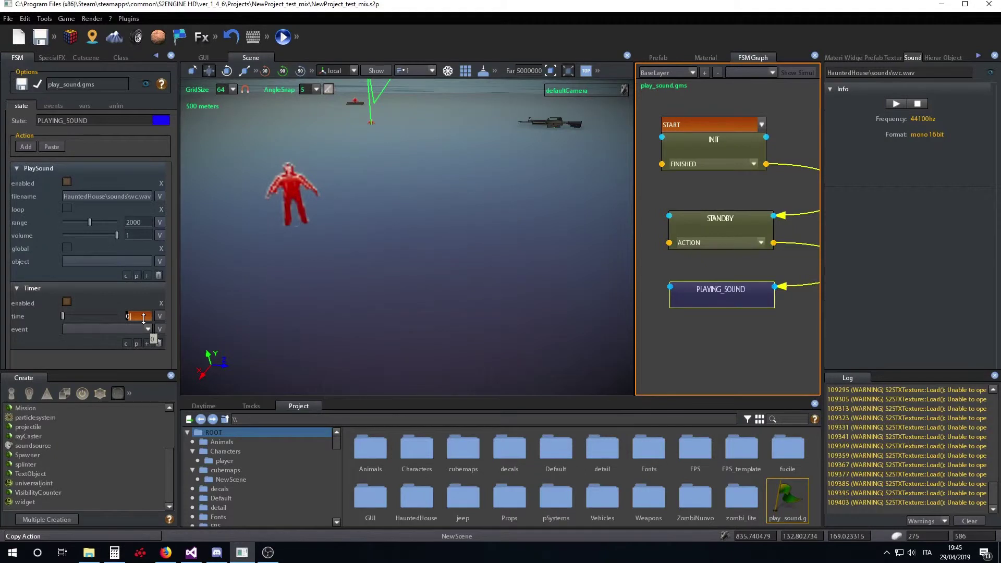
drag(144, 319, 145, 326)
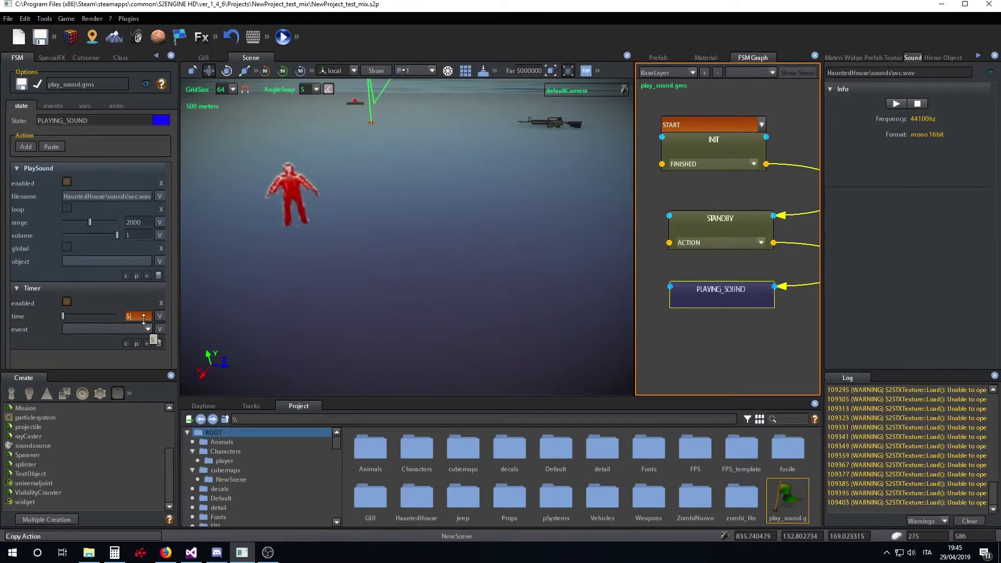
Add a FINISHED transition to PLAYING_SOUND and connect it back to STANDBY
right_click(709, 301)
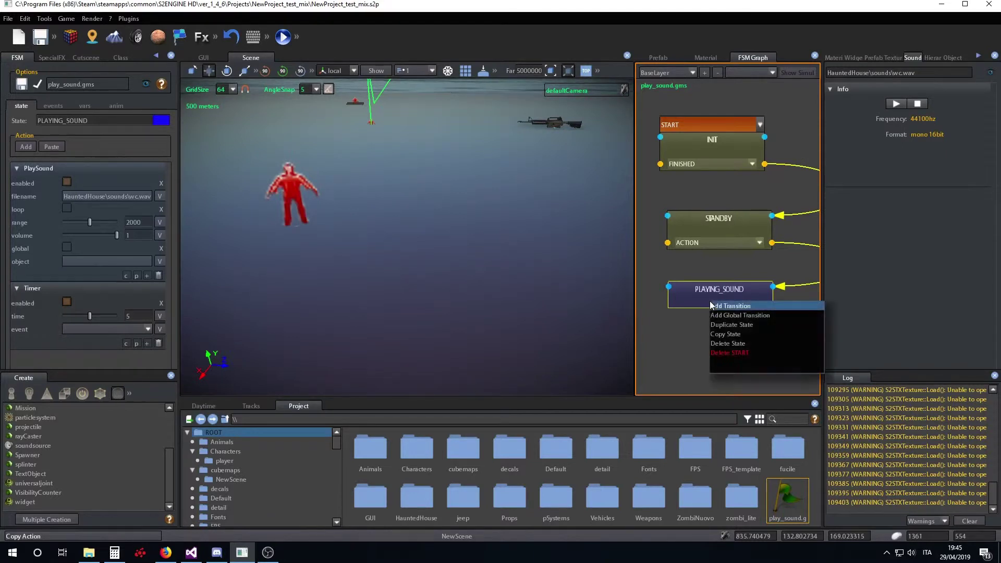
click(716, 307)
click(719, 313)
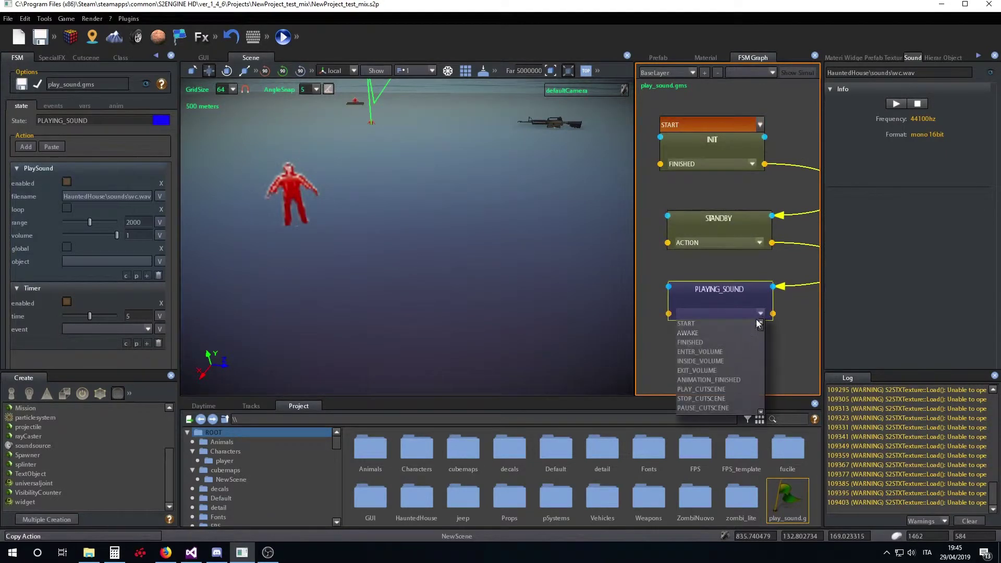
click(726, 341)
drag(668, 313, 667, 215)
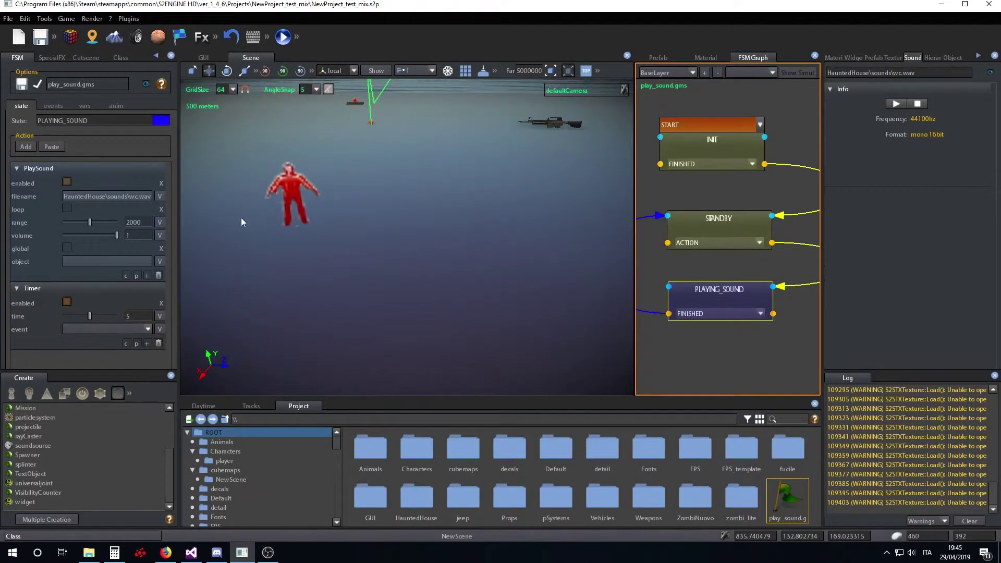
Select the custom entity, bring its class events into view, and show the state machine's simulation flow
click(121, 58)
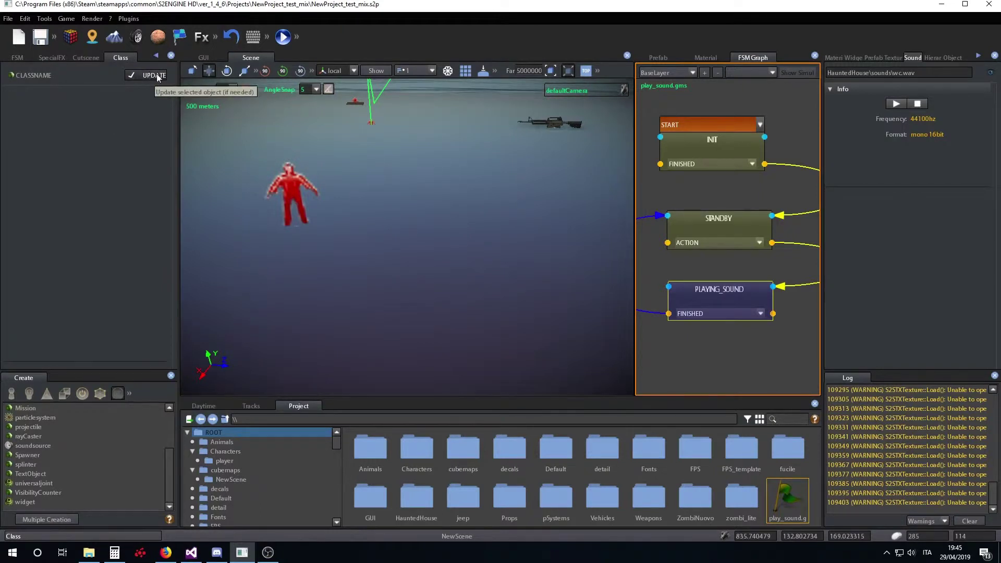
click(290, 188)
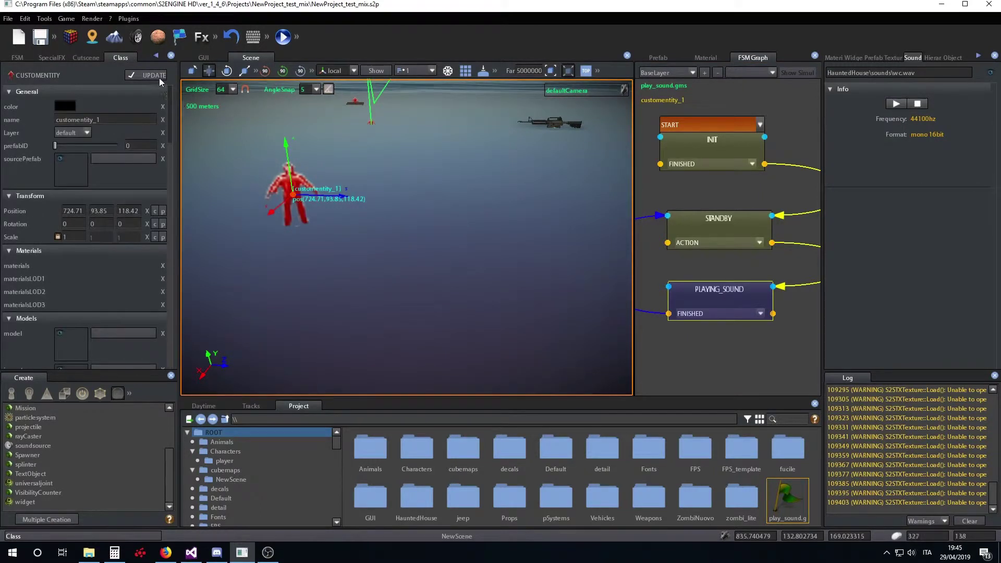
scroll(126, 233, down, 5)
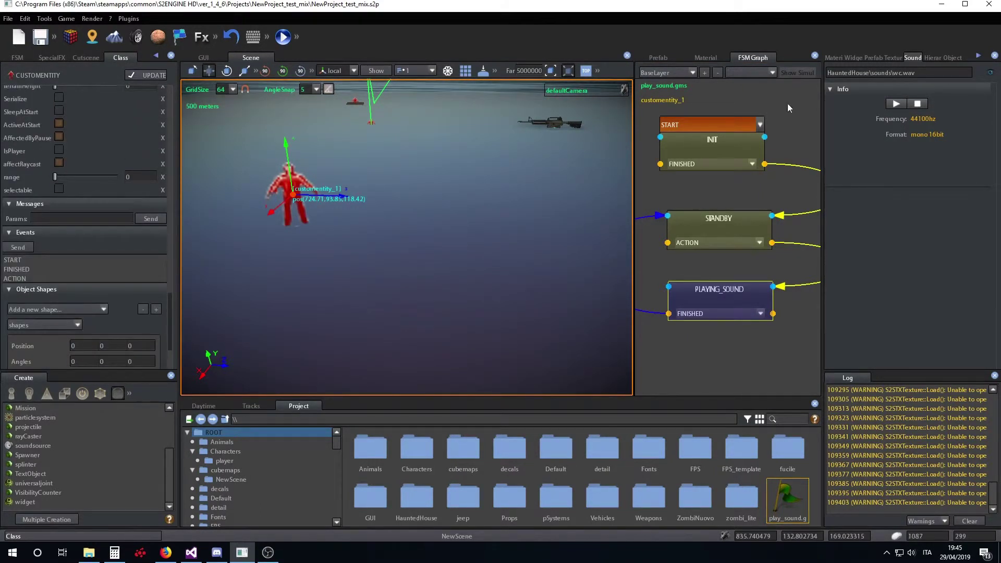
click(19, 56)
click(125, 57)
scroll(121, 185, down, 5)
click(796, 73)
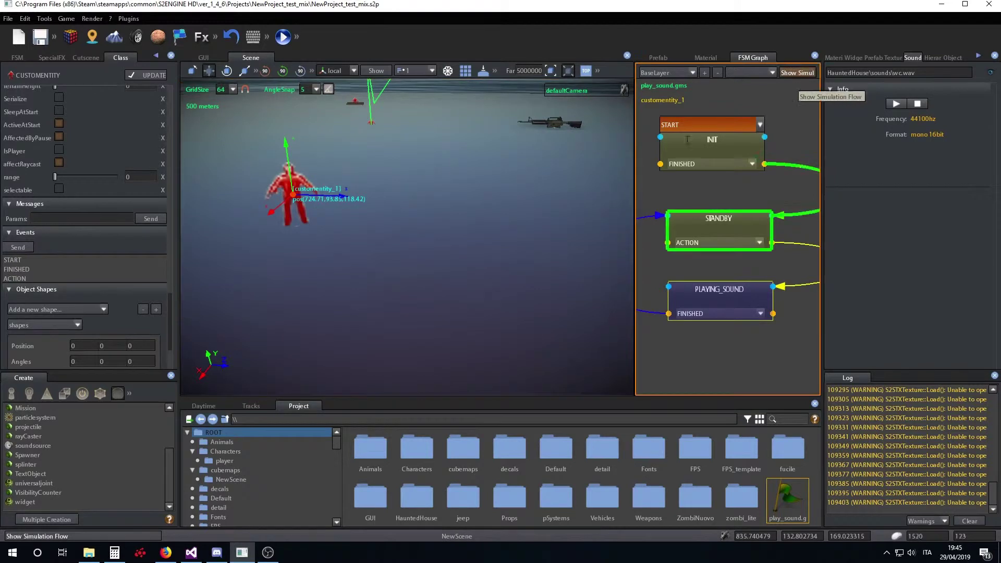
Send the ACTION event to the custom entity to test the state flow, viewing the entity from closer
click(29, 277)
click(27, 248)
right_drag(428, 254, 408, 247)
scroll(408, 247, up, 3)
scroll(408, 247, down, 3)
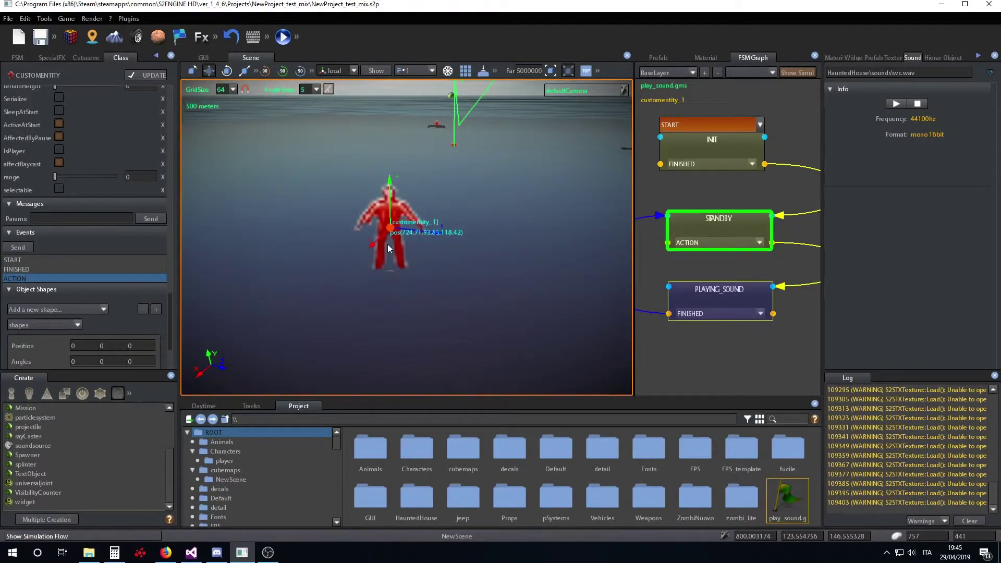
Send the ACTION event to the custom entity twice more to retest the sound state in the simulation flow
click(24, 245)
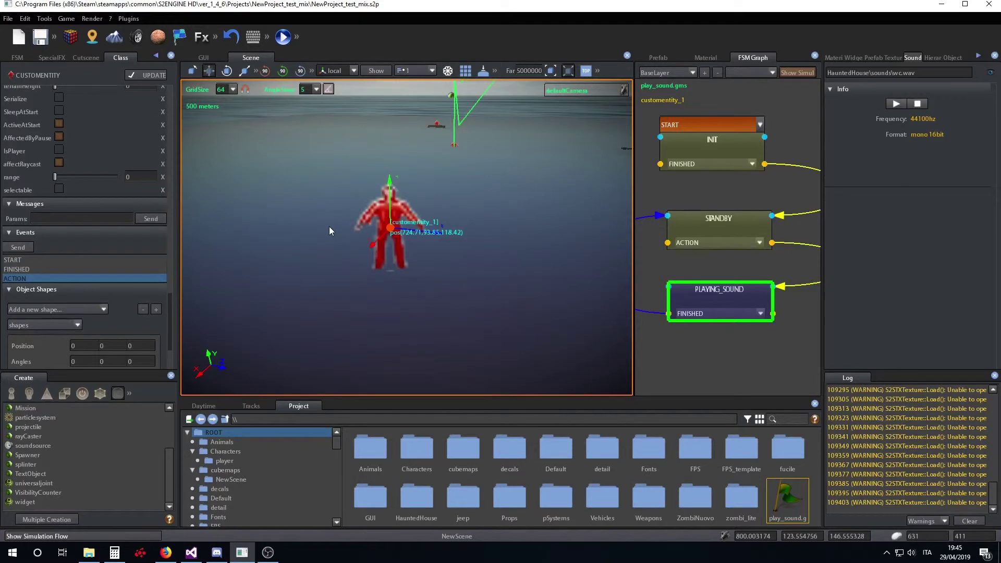
click(24, 247)
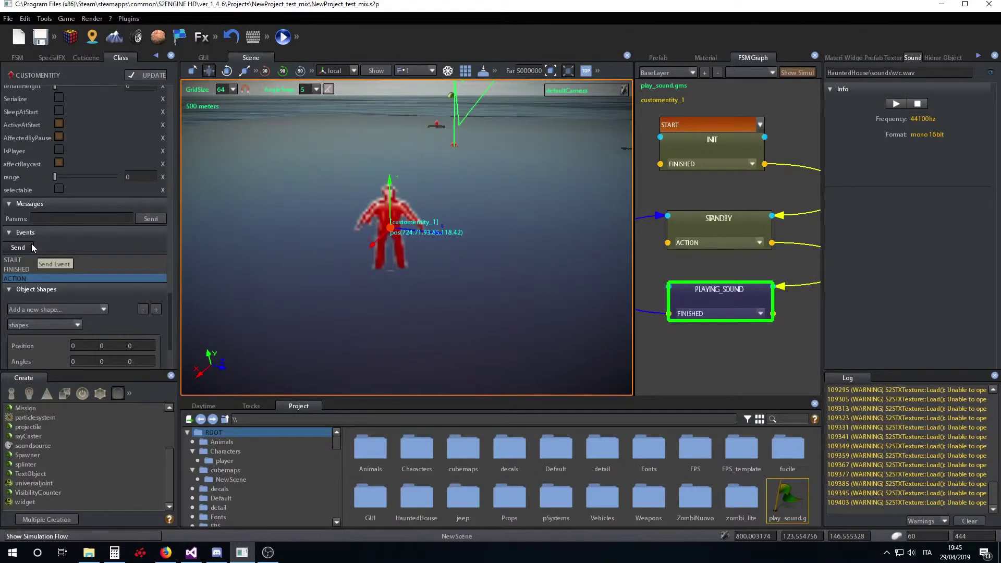
Look over an empty part of the platform and find the soundsource and staticsoundsource classes among the creatable objects
scroll(395, 263, down, 10)
right_drag(395, 262, 350, 271)
middle_drag(349, 271, 350, 271)
right_drag(349, 270, 316, 283)
click(33, 445)
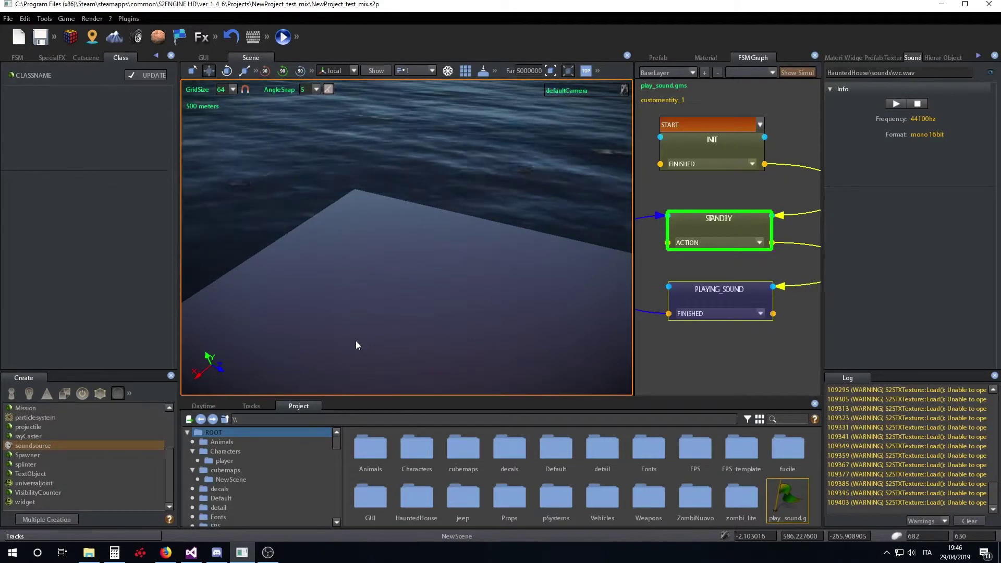
click(47, 398)
click(47, 398)
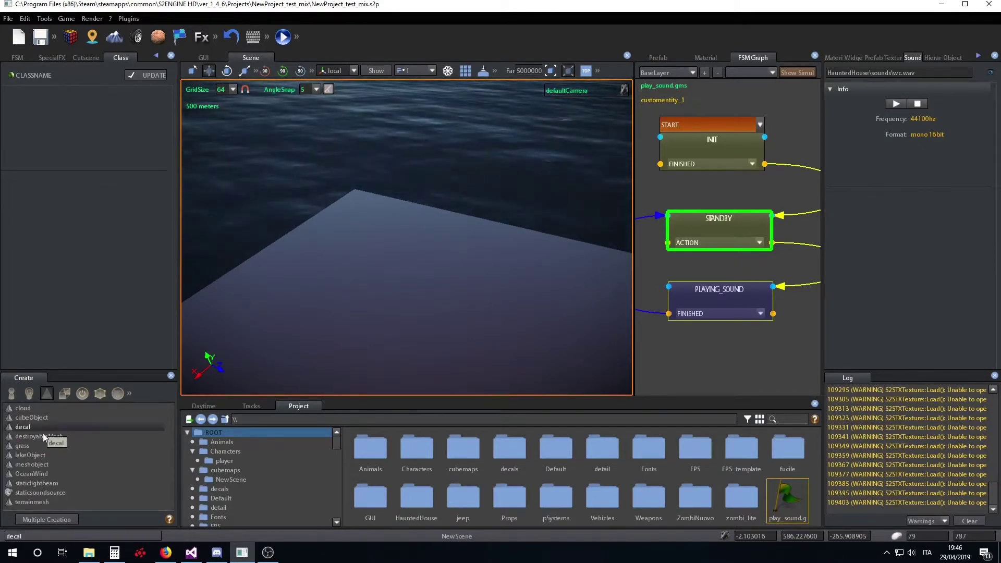
click(47, 494)
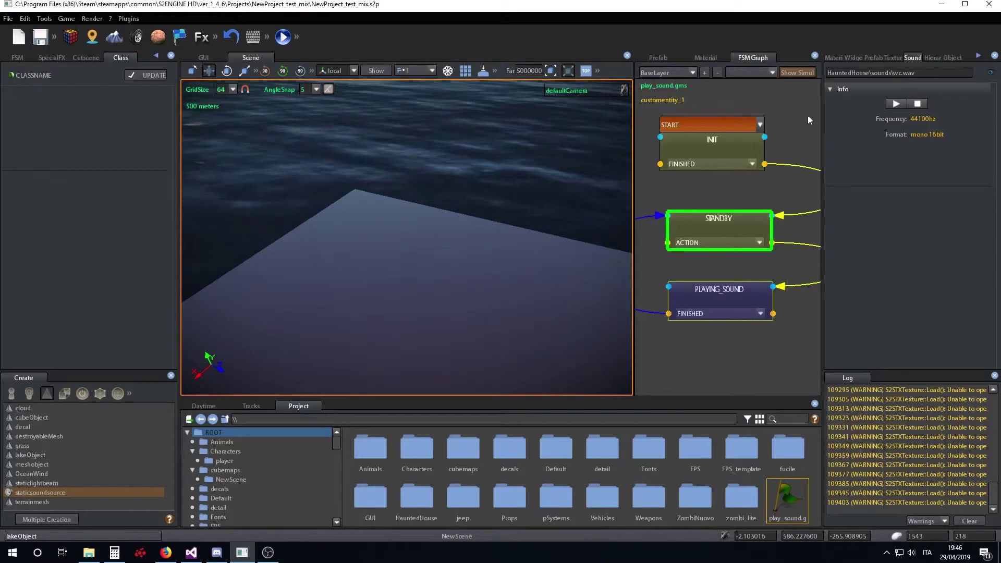
Turn off the simulation flow display and place a soundsource entity on the platform
click(808, 72)
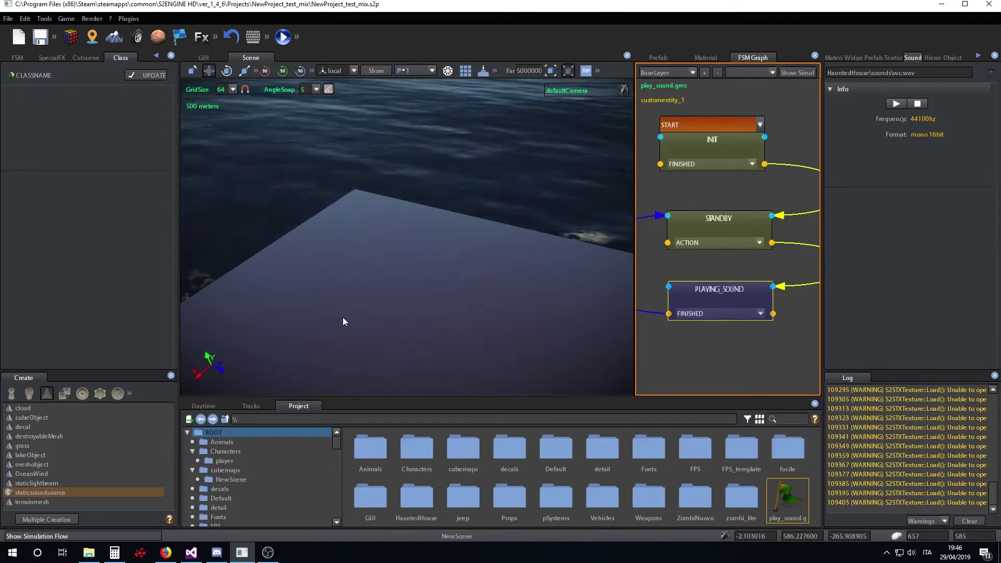
click(116, 396)
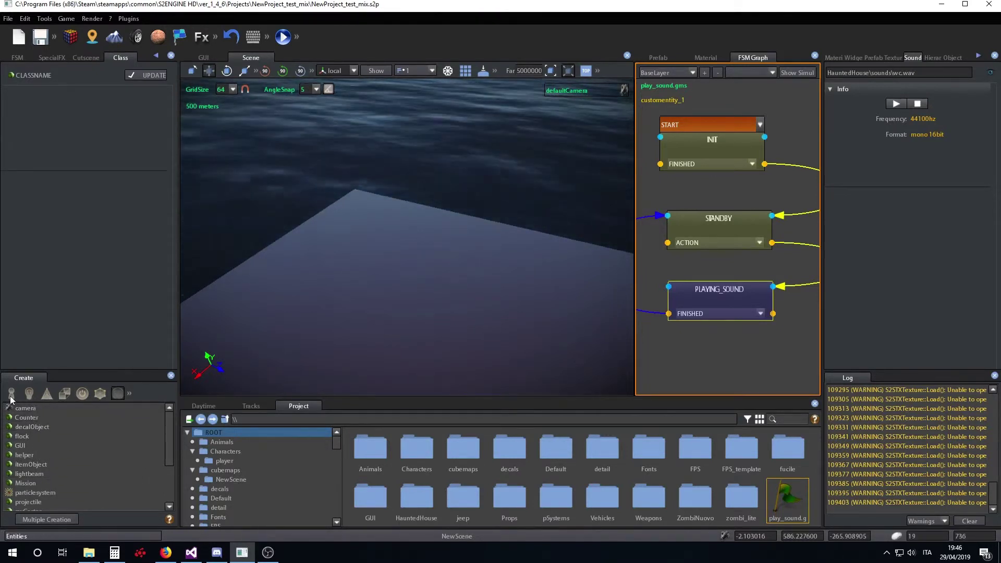
scroll(26, 443, down, 2)
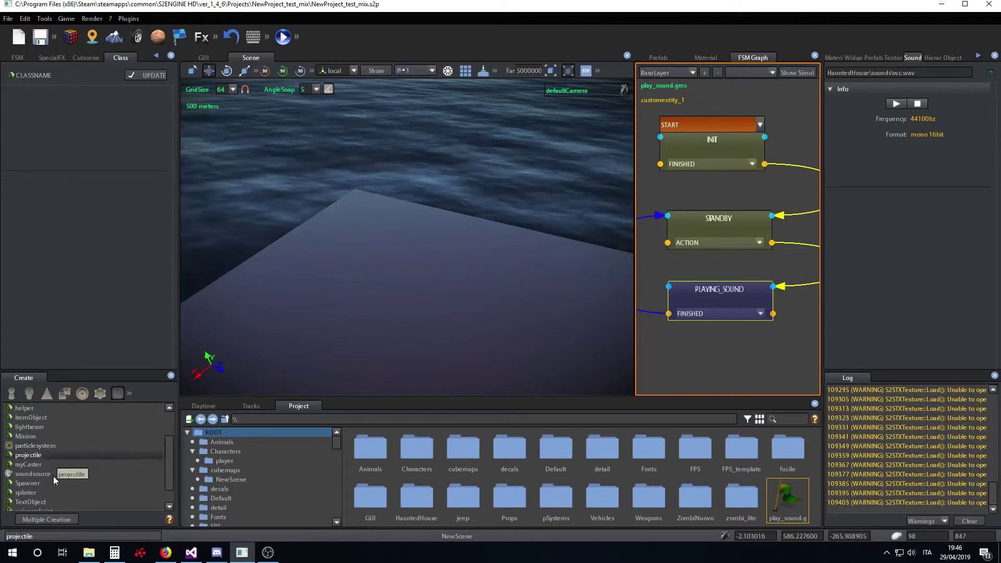
drag(31, 473, 379, 285)
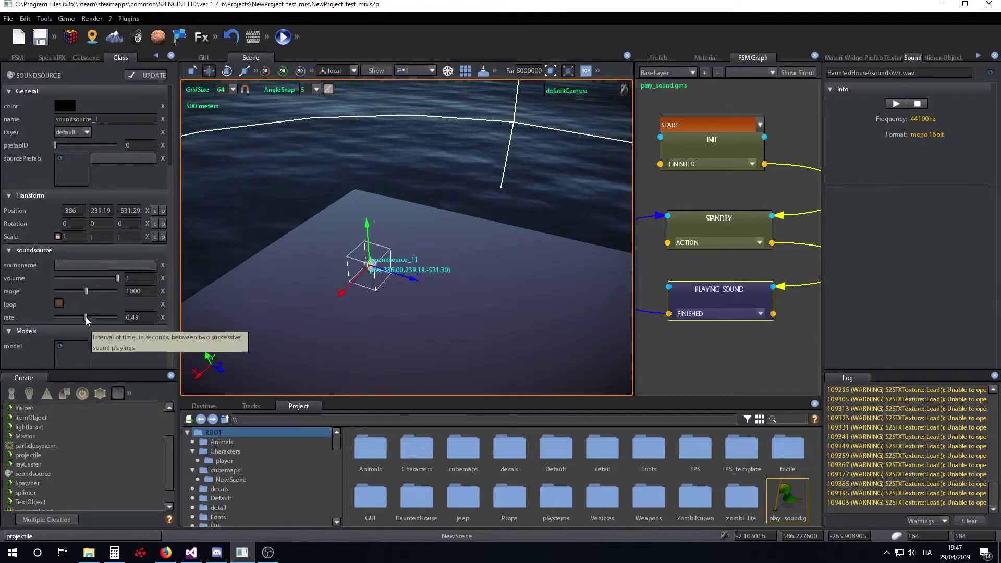
Set the sound source's rate to 1 and assign HauntedHouse\sounds\wc.wav as its sound
drag(86, 317, 120, 318)
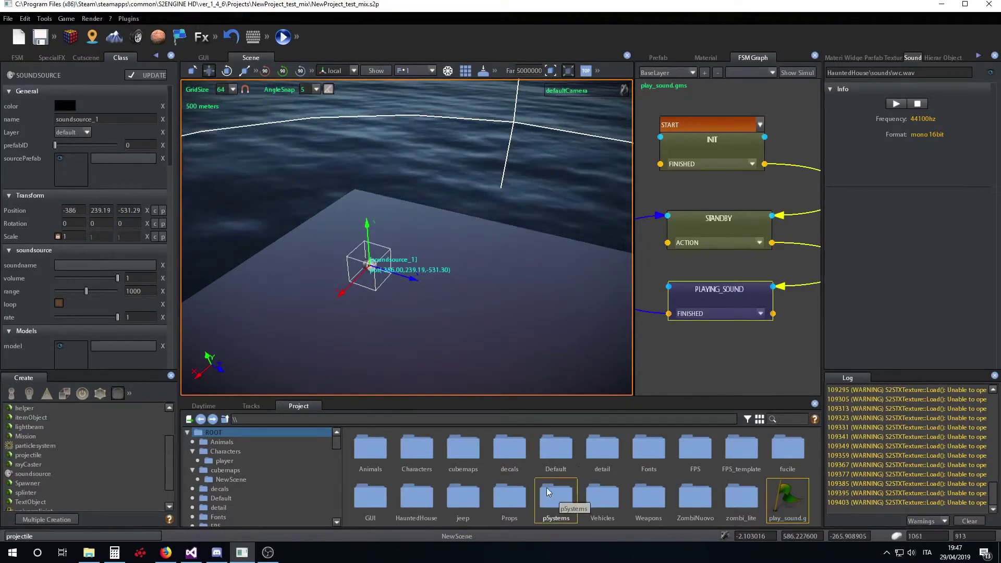
click(79, 266)
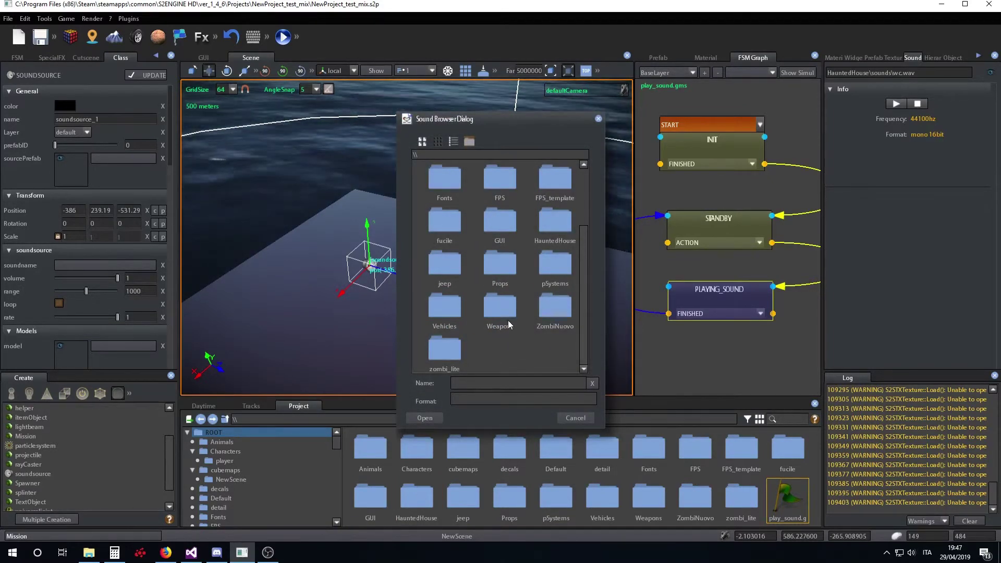
double_click(551, 223)
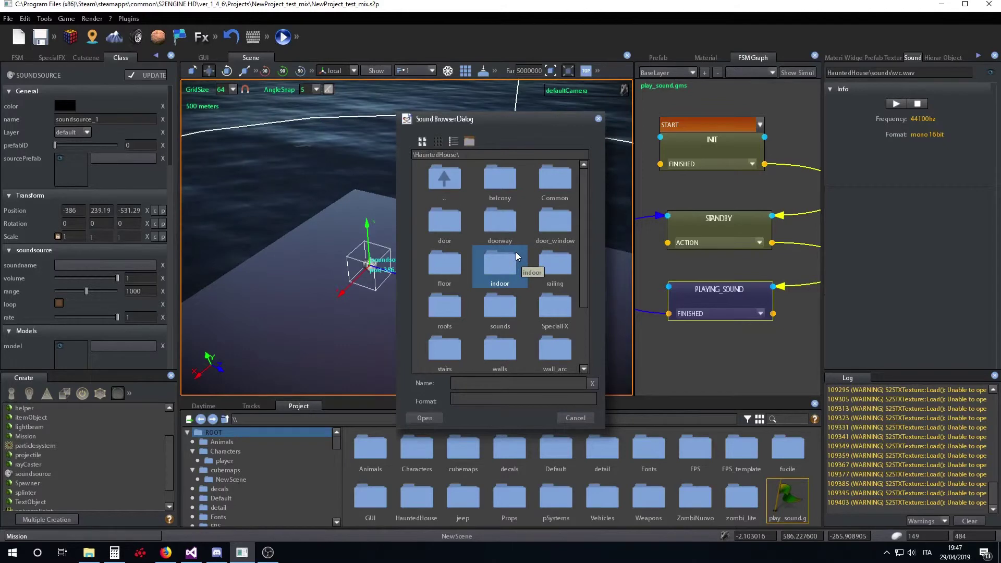
double_click(501, 308)
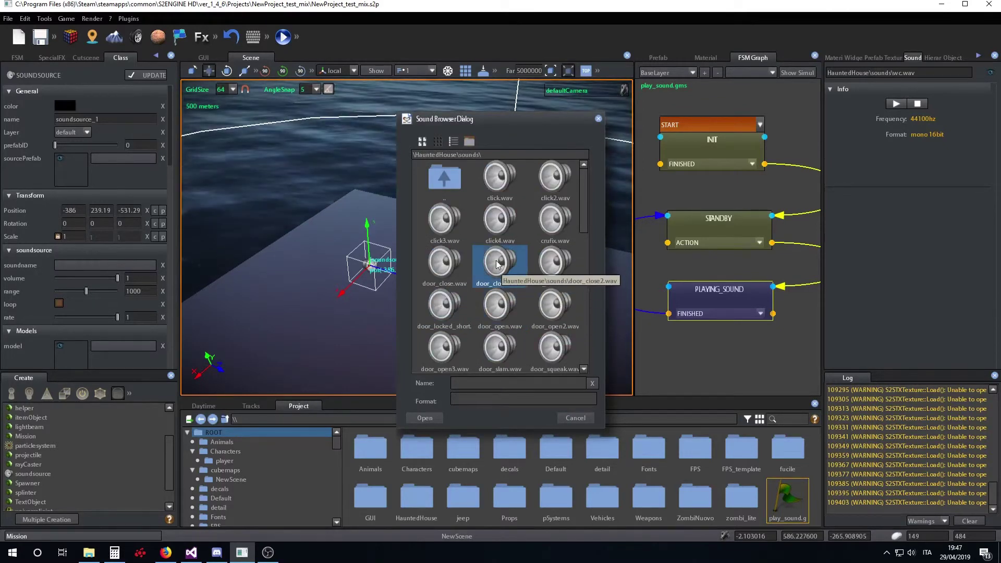
scroll(500, 258, down, 5)
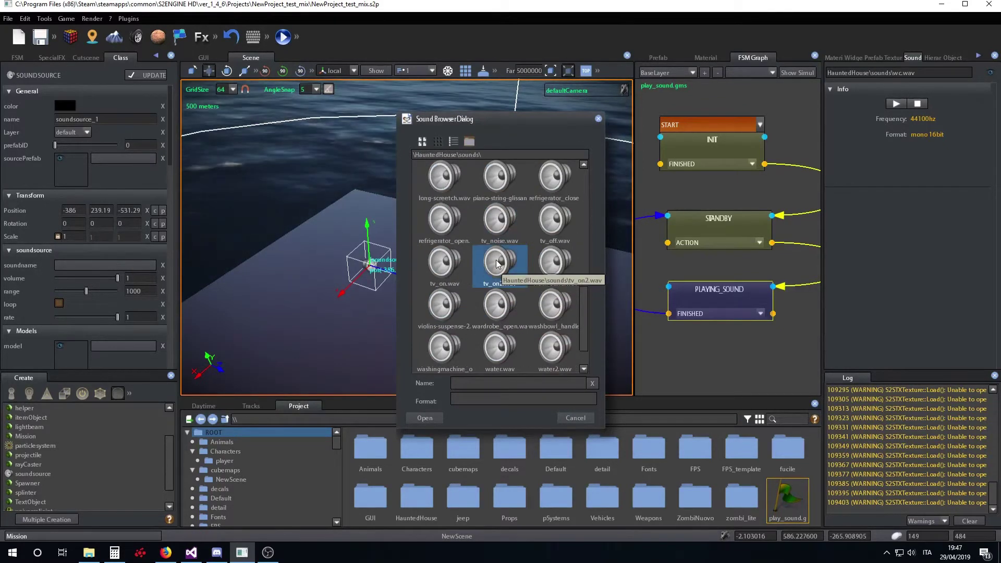
scroll(499, 291, down, 4)
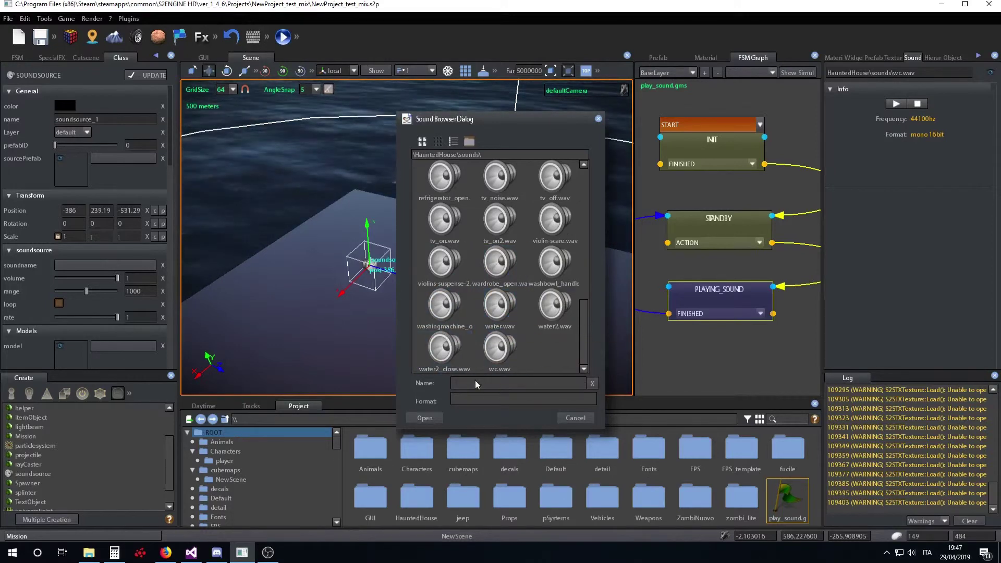
click(498, 347)
click(426, 417)
Set the sound source's rate to 4 and test the playback from far away and close up
scroll(418, 311, up, 5)
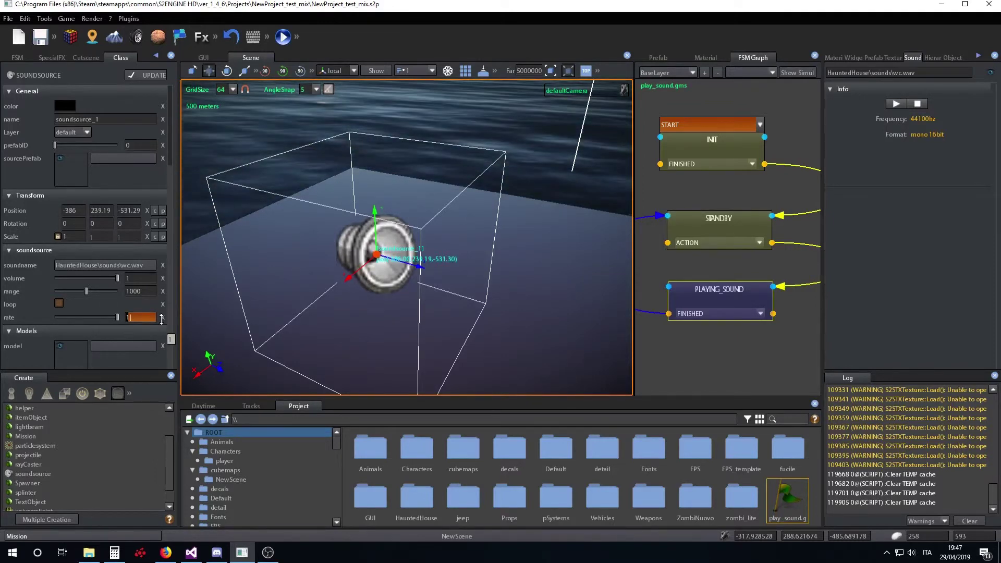
key(Return)
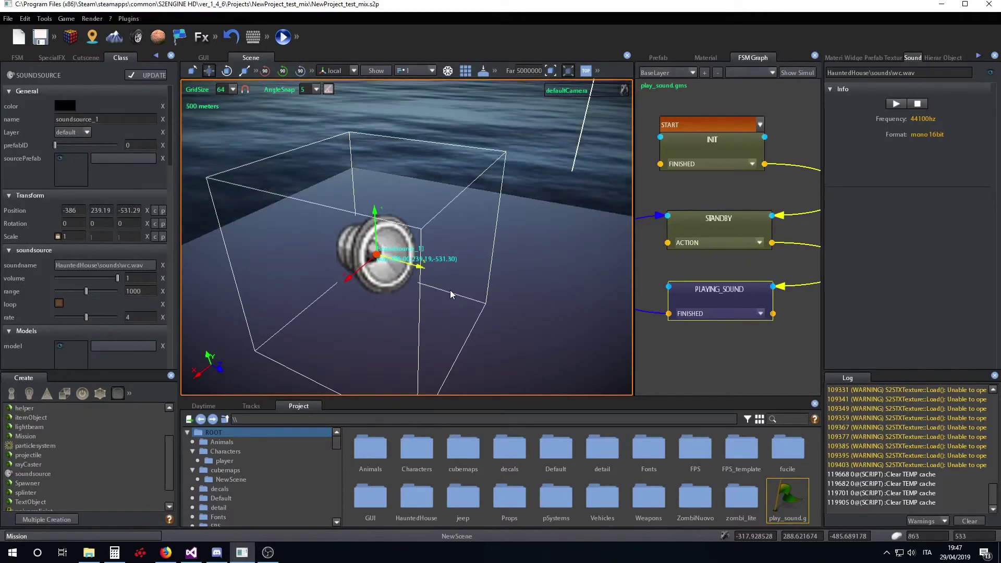
scroll(450, 295, down, 5)
middle_drag(445, 288, 374, 295)
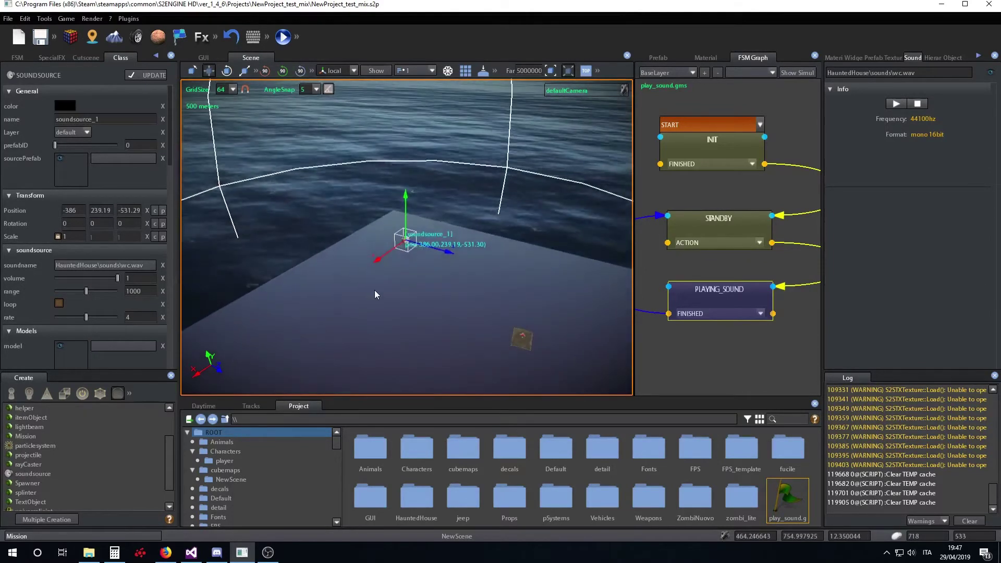
scroll(374, 290, up, 5)
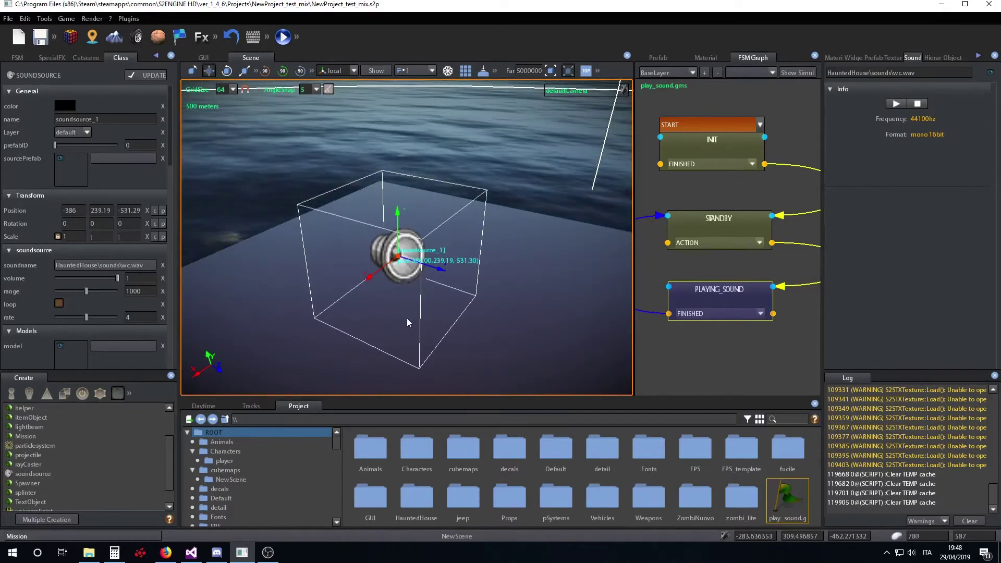
Turn off looping for the sound source and test the playback by moving in and out of its range
click(407, 269)
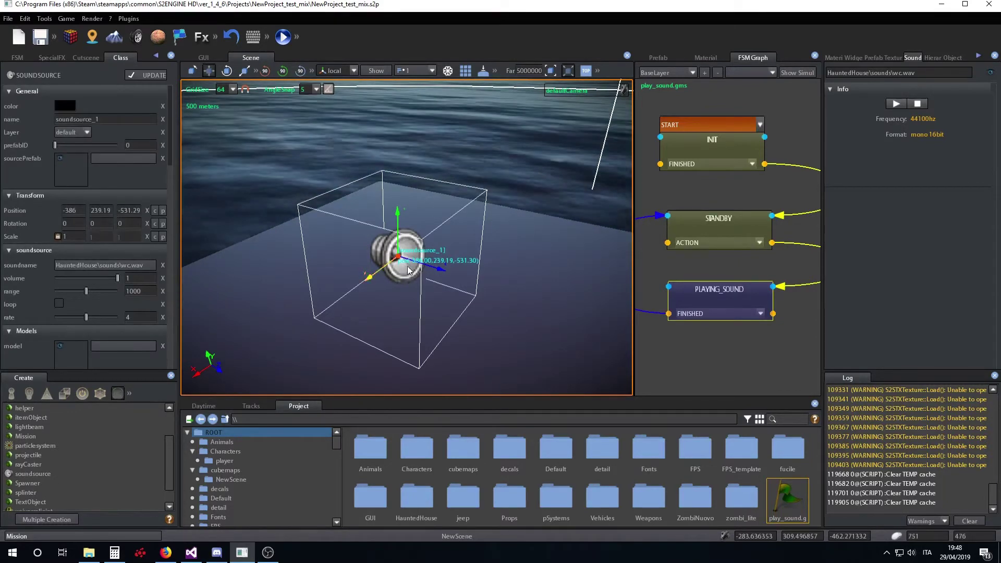
right_drag(406, 266, 455, 274)
scroll(455, 274, down, 12)
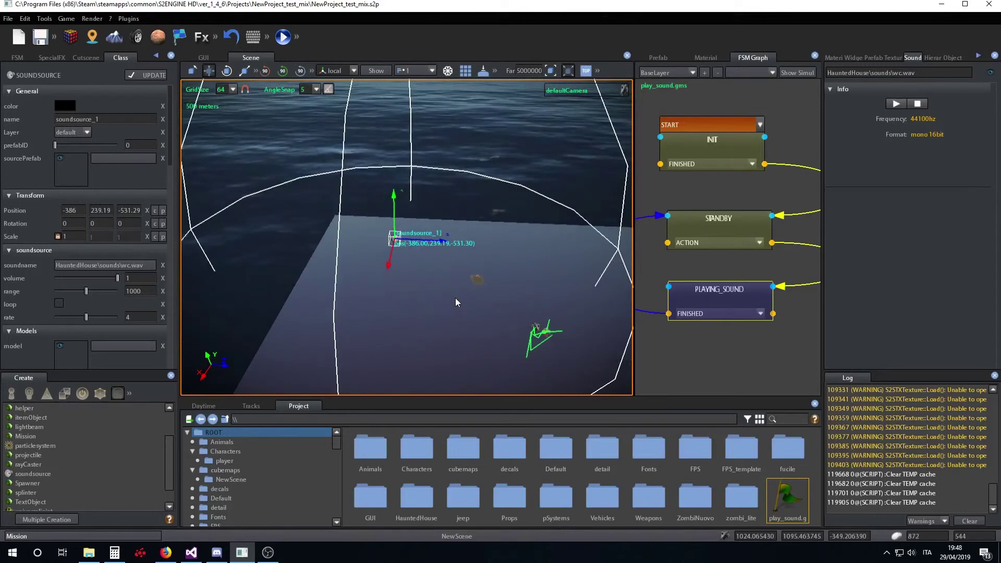
scroll(455, 302, up, 10)
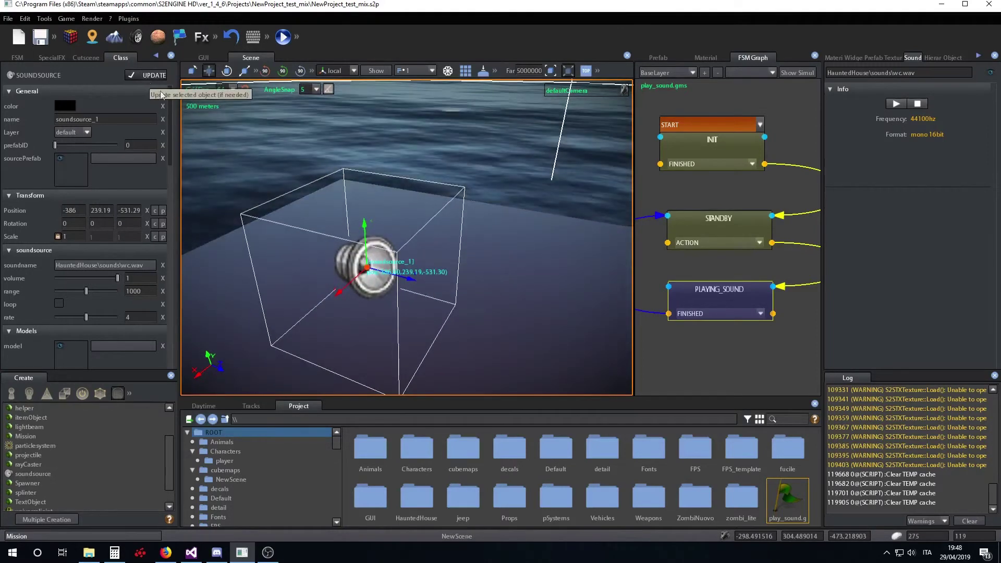
scroll(358, 236, down, 5)
scroll(429, 286, down, 3)
scroll(440, 288, up, 8)
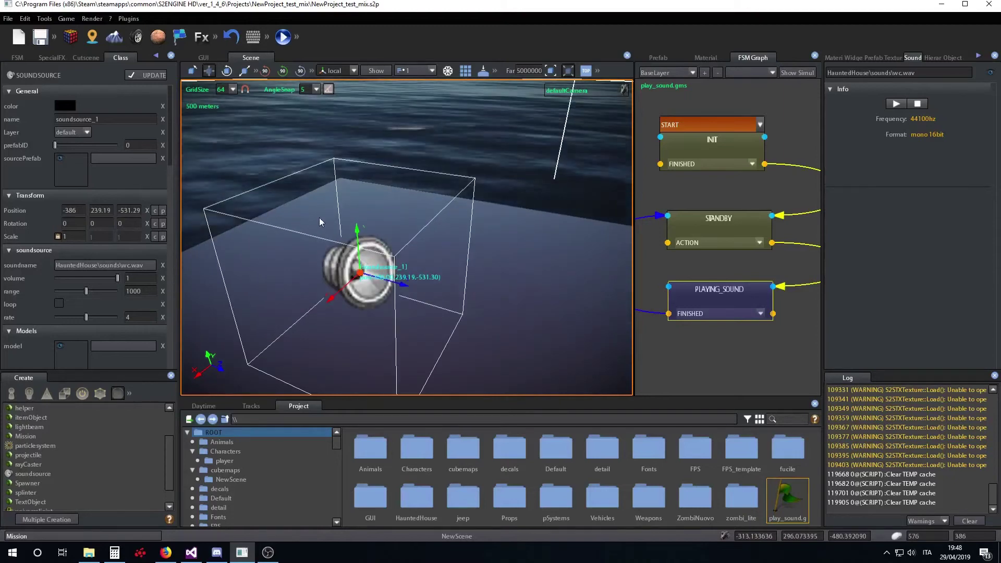
middle_drag(306, 219, 380, 232)
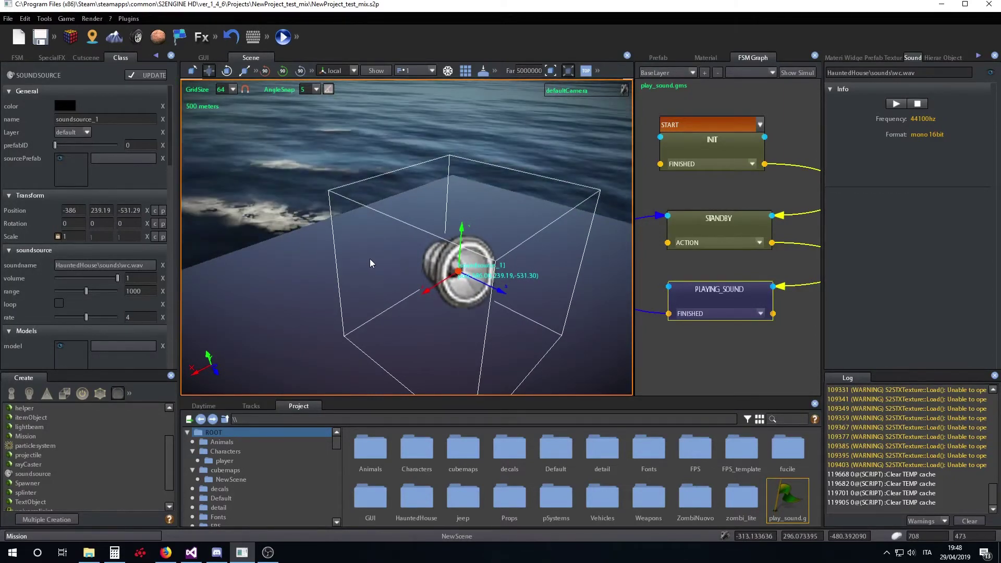
middle_drag(370, 258, 307, 248)
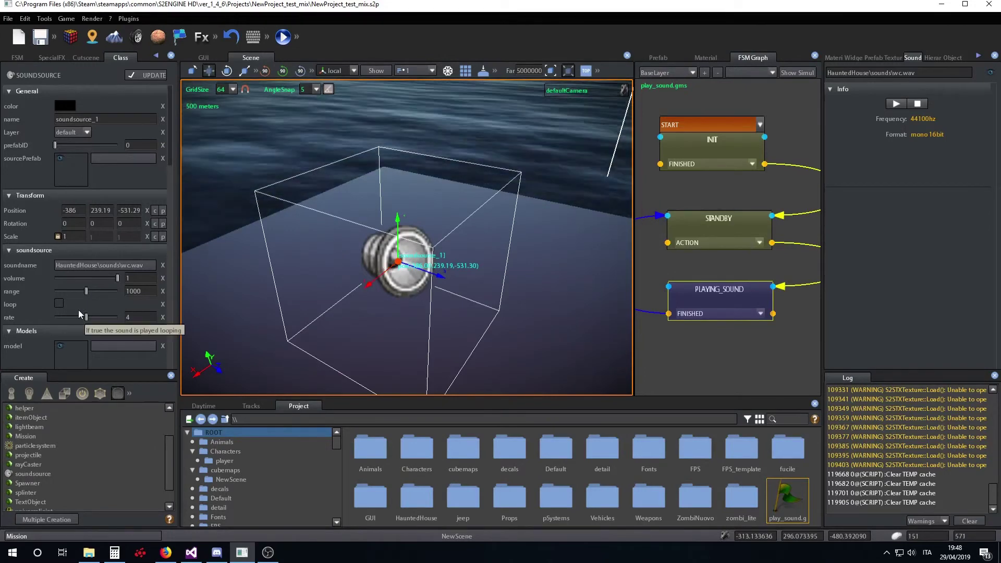
Set the sound source's rate to 1, turn looping on, and check the playback from a distance
click(141, 315)
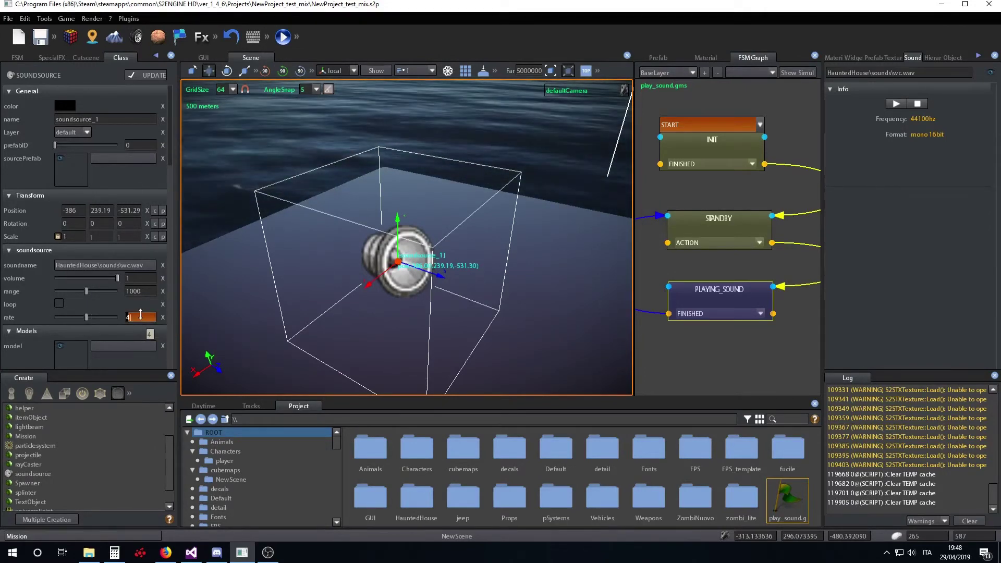
key(Return)
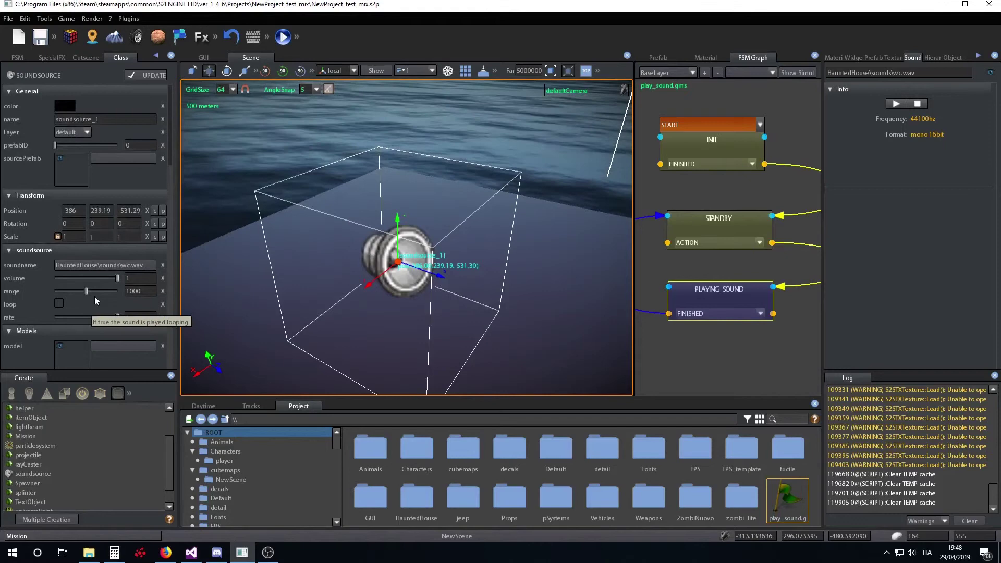
click(59, 303)
scroll(365, 267, up, 5)
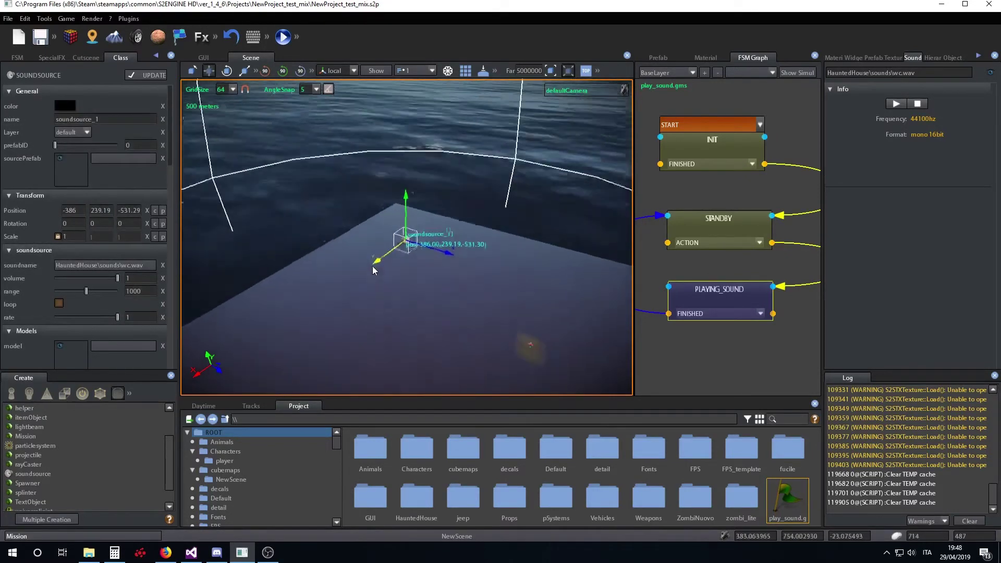
scroll(372, 270, down, 5)
Turn looping off, set the sound source's rate to 0, and test the playback by leaving and re-entering its range
click(60, 305)
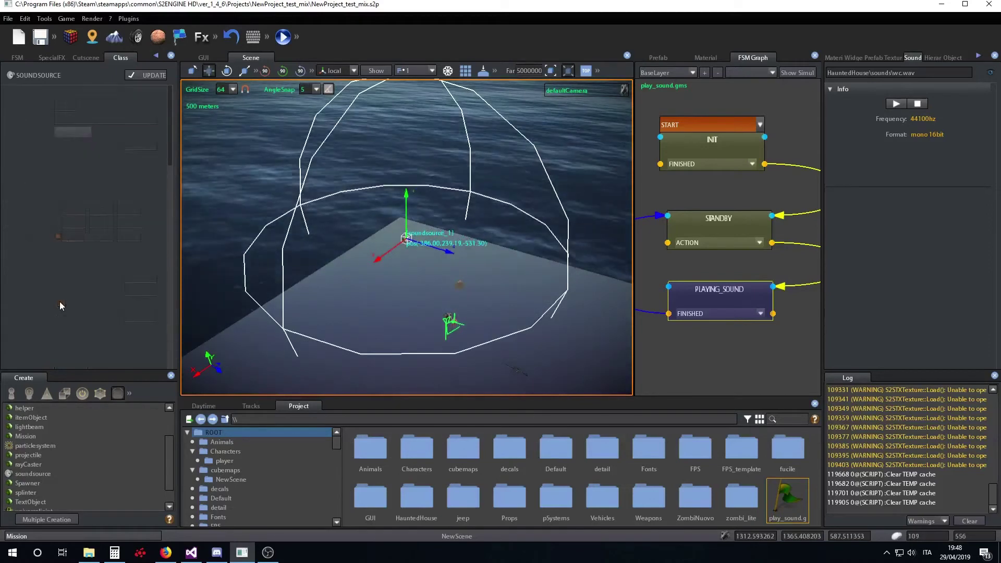
scroll(409, 291, up, 5)
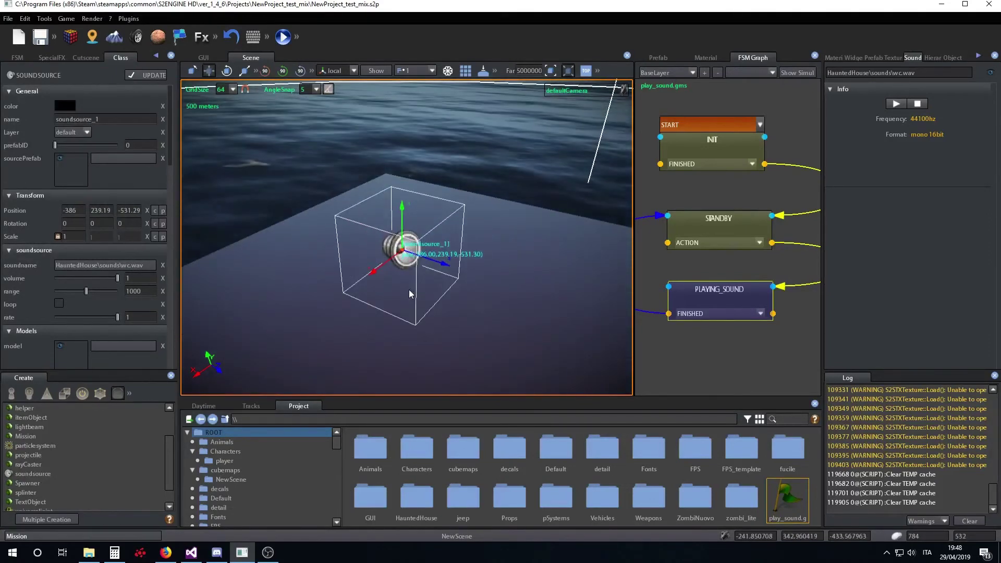
click(70, 316)
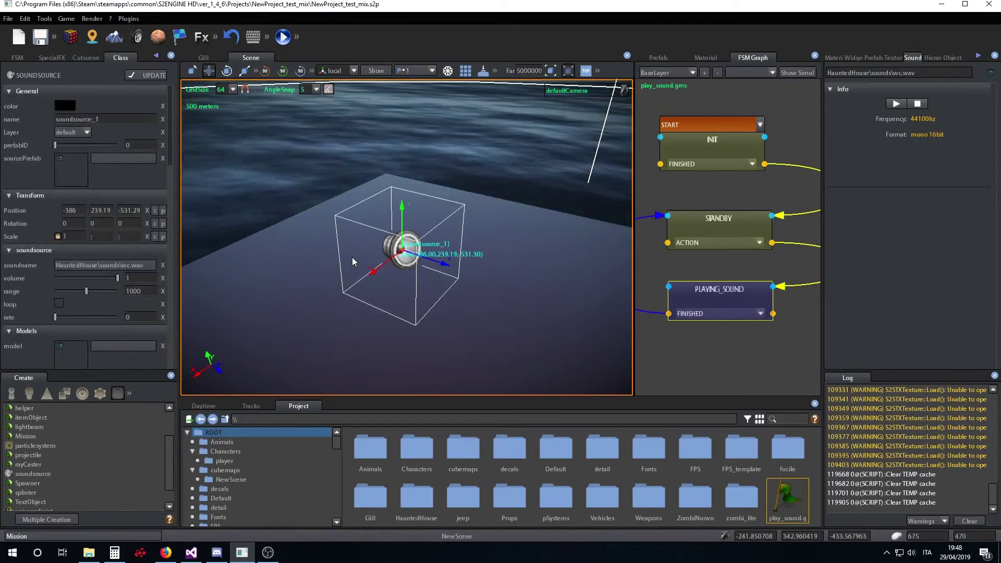
scroll(352, 258, down, 5)
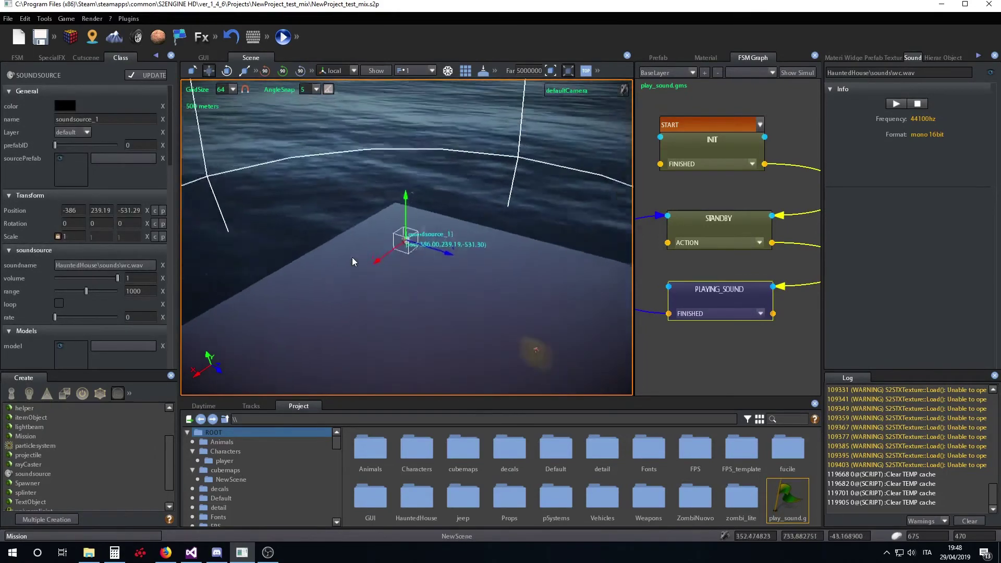
scroll(410, 280, up, 5)
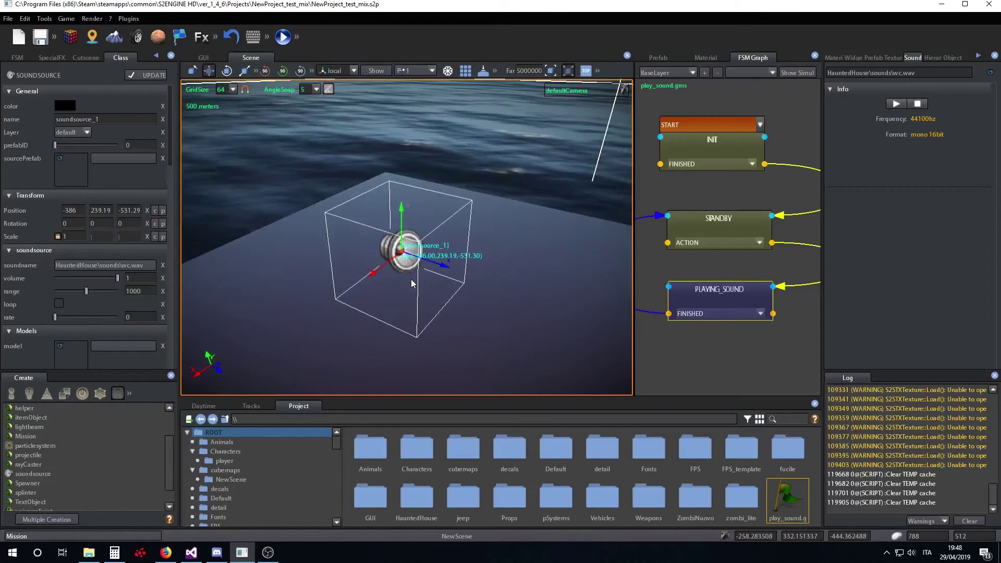